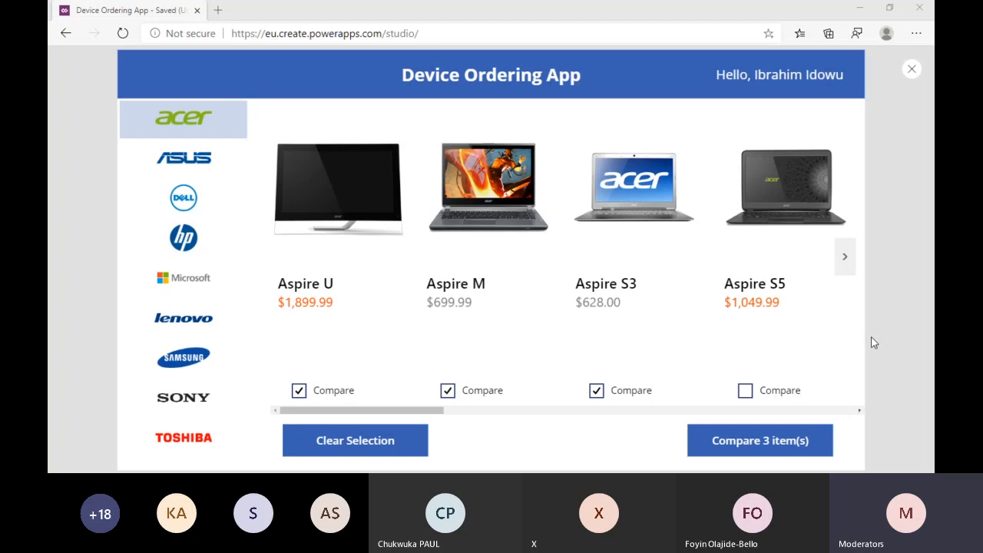
Browse the device catalogue brand by brand, from Asus, Dell, HP, Microsoft and Lenovo through to Samsung.
left_click(175, 164)
left_click(182, 194)
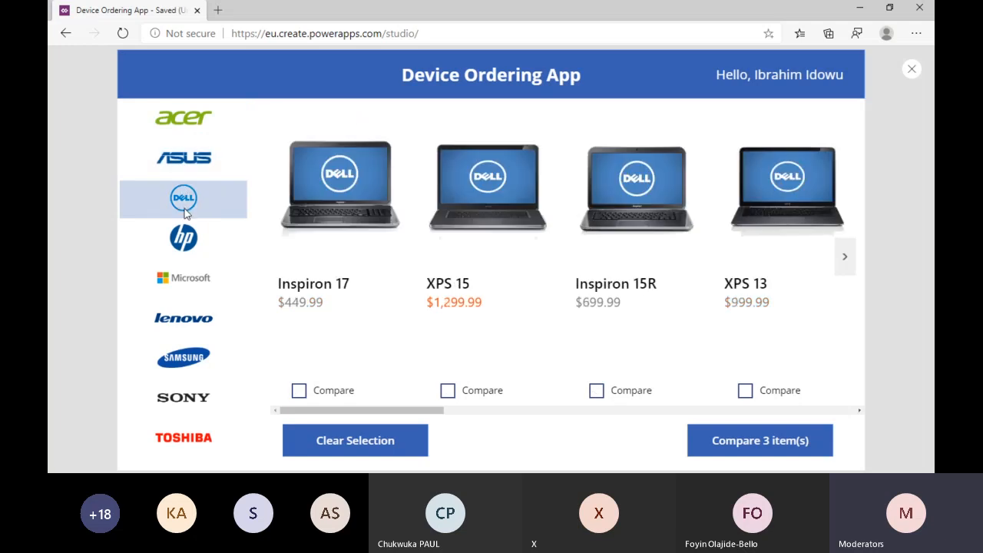
left_click(183, 252)
left_click(192, 292)
left_click(188, 318)
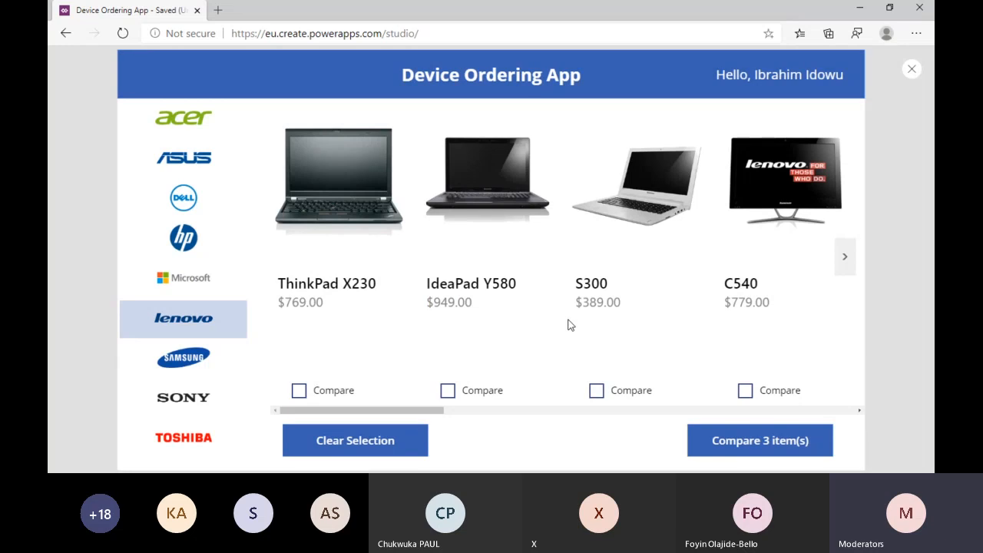
left_click(197, 357)
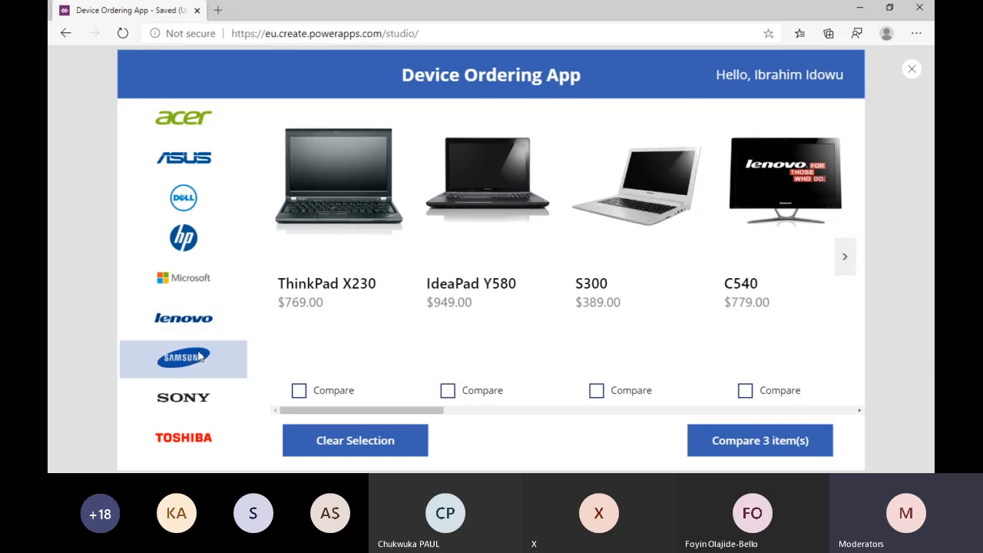
Mark the Samsung Series 5 and Series 7 for comparison and view the comparison of all selected devices.
left_click(298, 393)
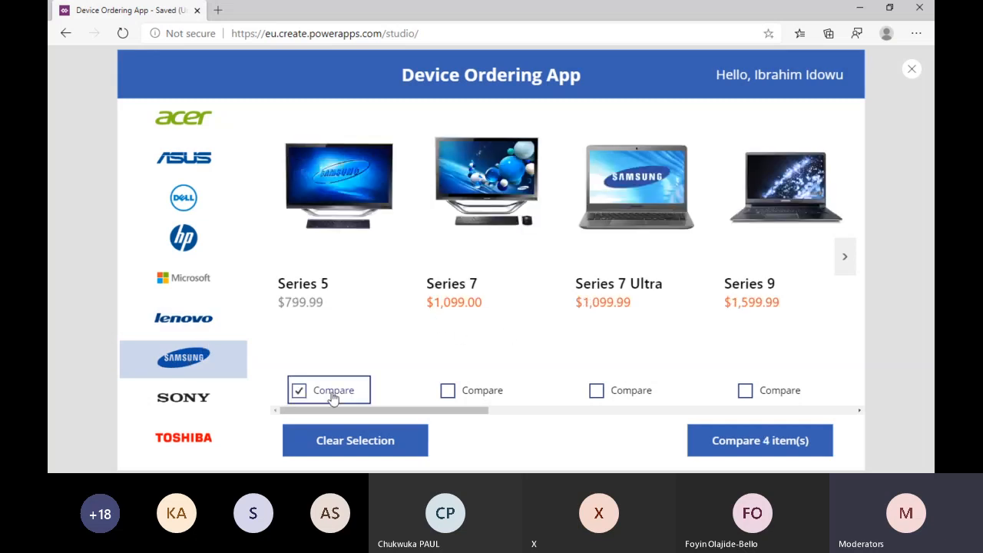
left_click(448, 390)
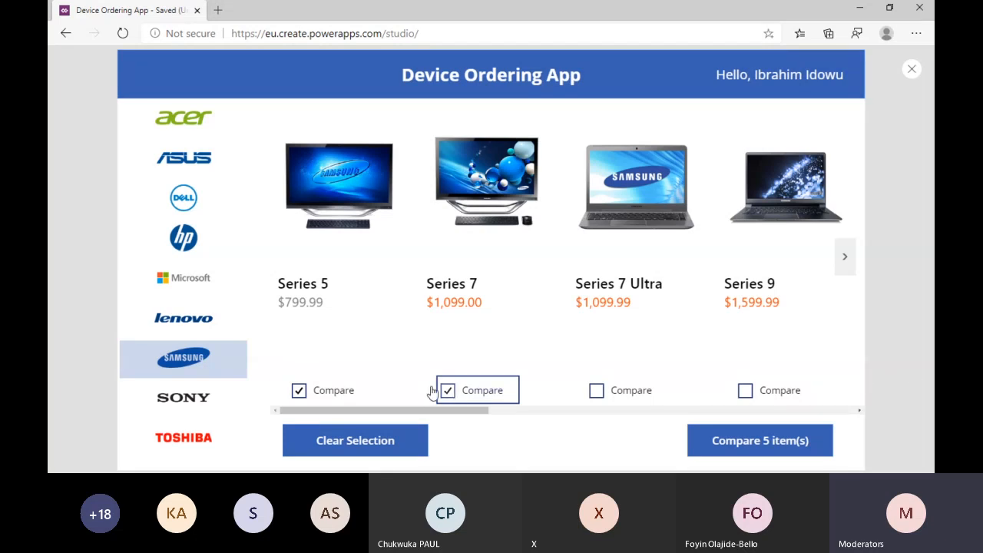
left_click(753, 443)
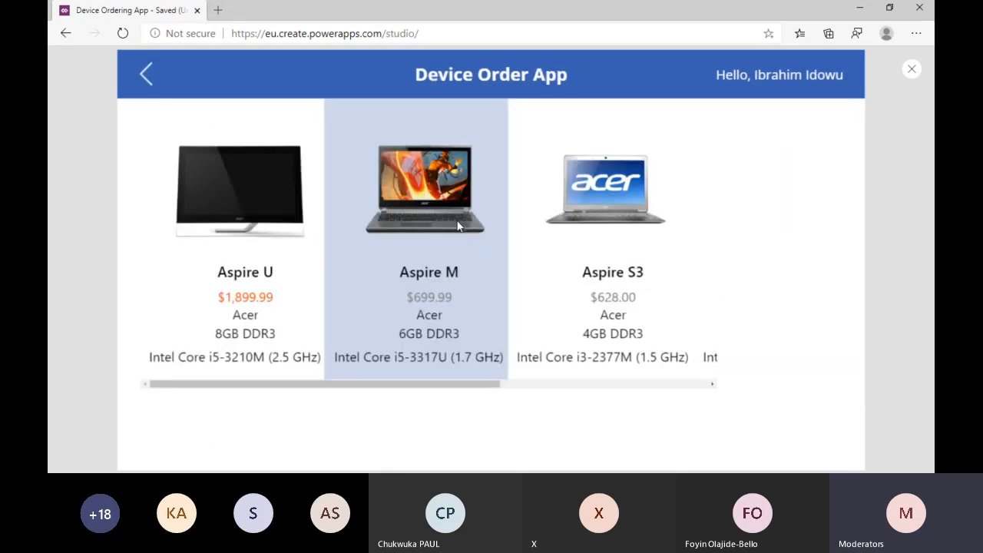
left_click_drag(472, 384, 362, 382)
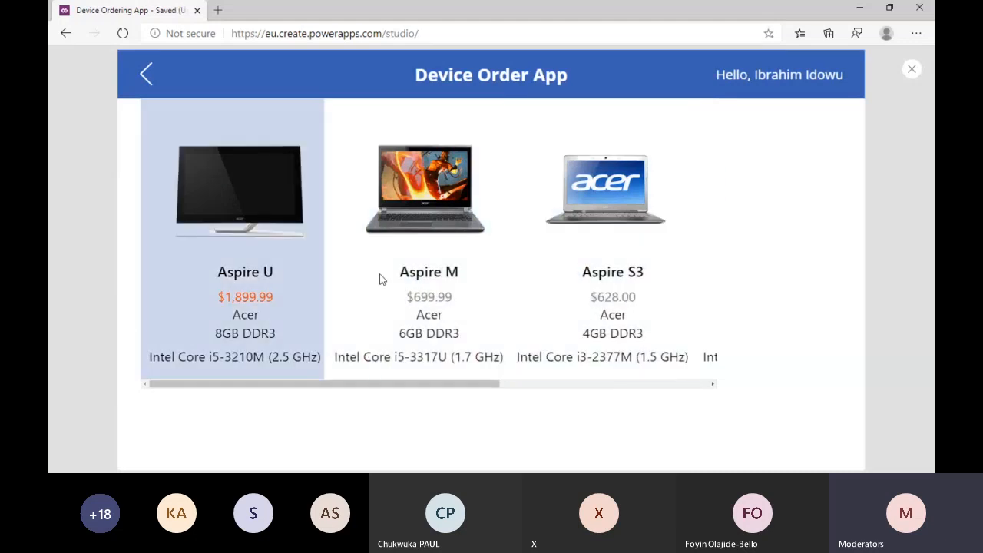
Return to the device catalogue and clear the comparison selection.
left_click(147, 77)
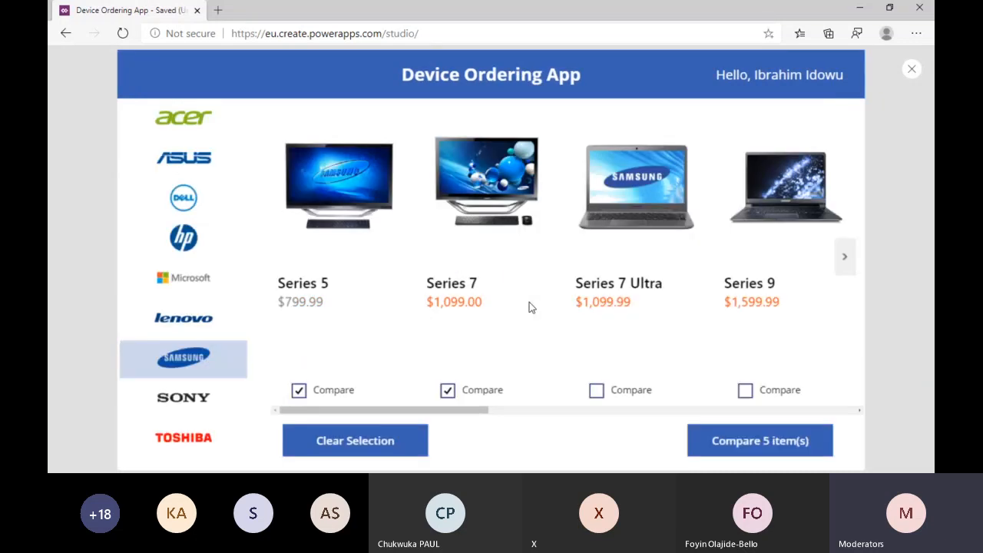
left_click(362, 441)
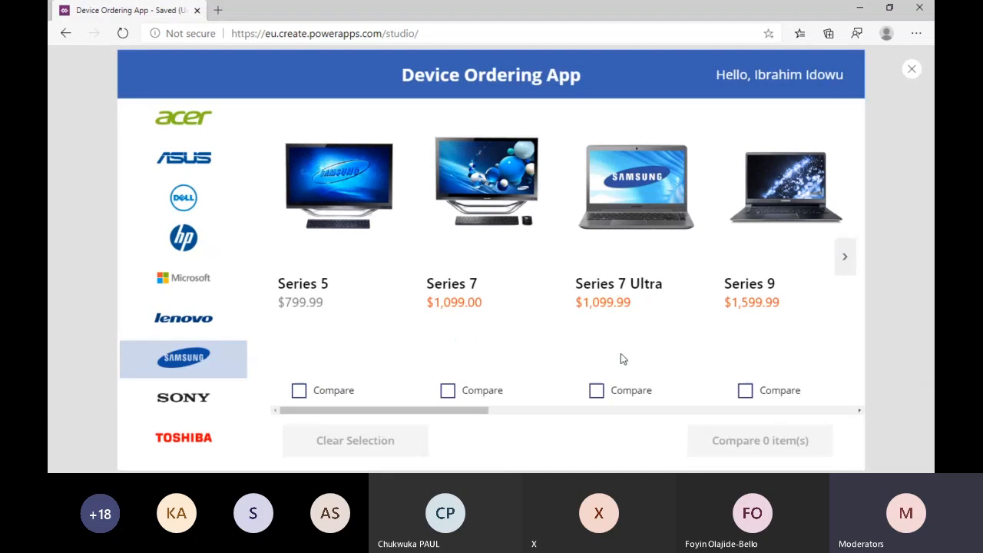
Page through the Samsung devices to the end of the list, highlight the header greeting, and close the app preview.
left_click(846, 260)
left_click(847, 261)
left_click(847, 263)
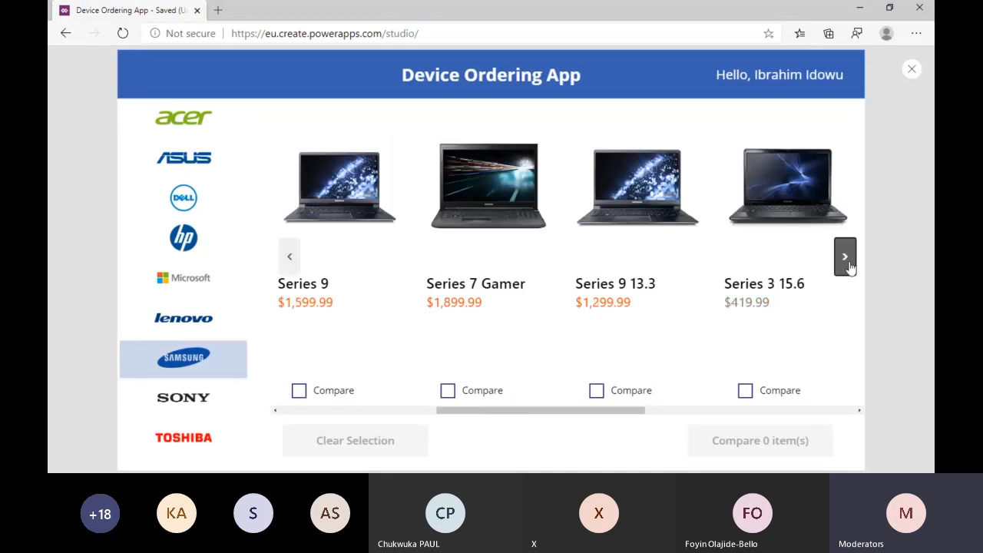
left_click(846, 260)
left_click(846, 260)
left_click(847, 259)
left_click(846, 260)
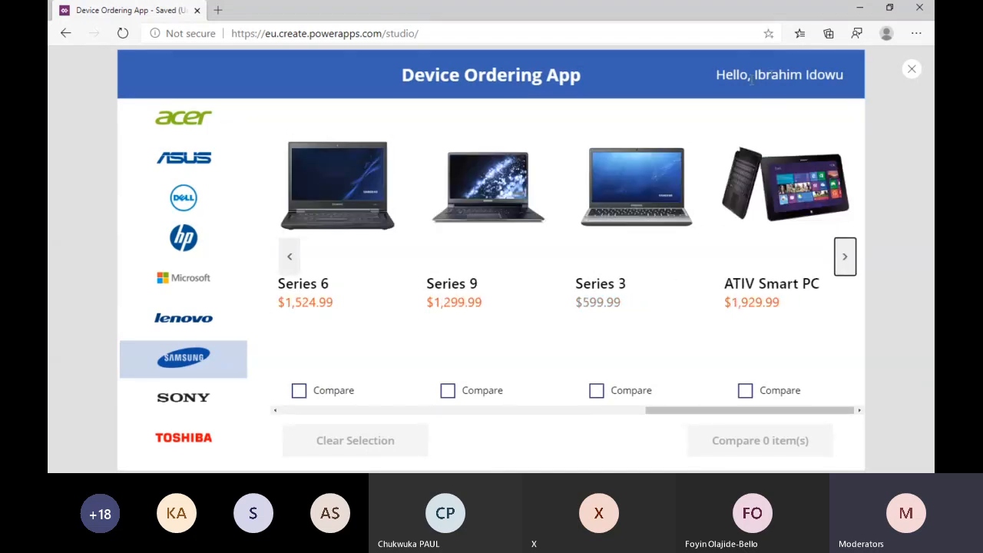
left_click_drag(714, 74, 843, 71)
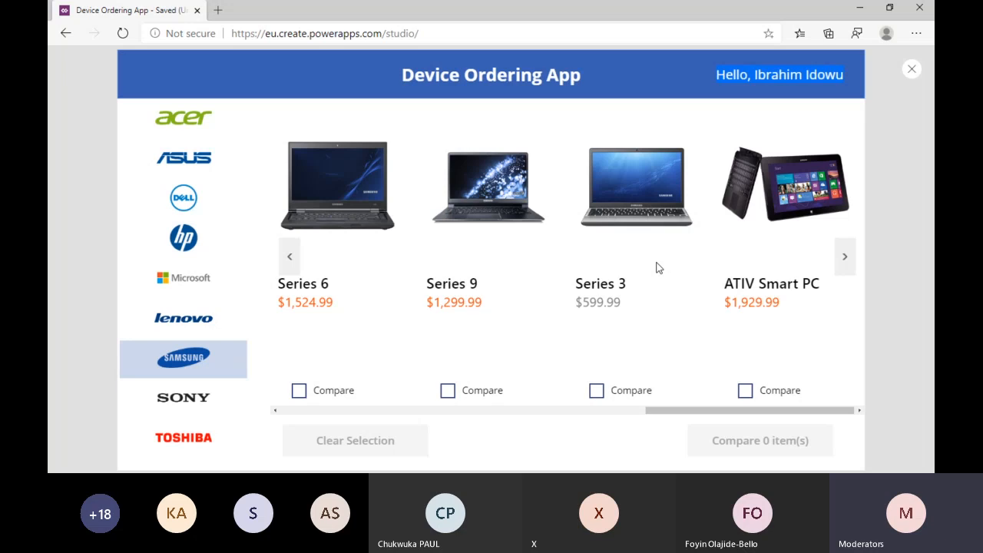
left_click(912, 71)
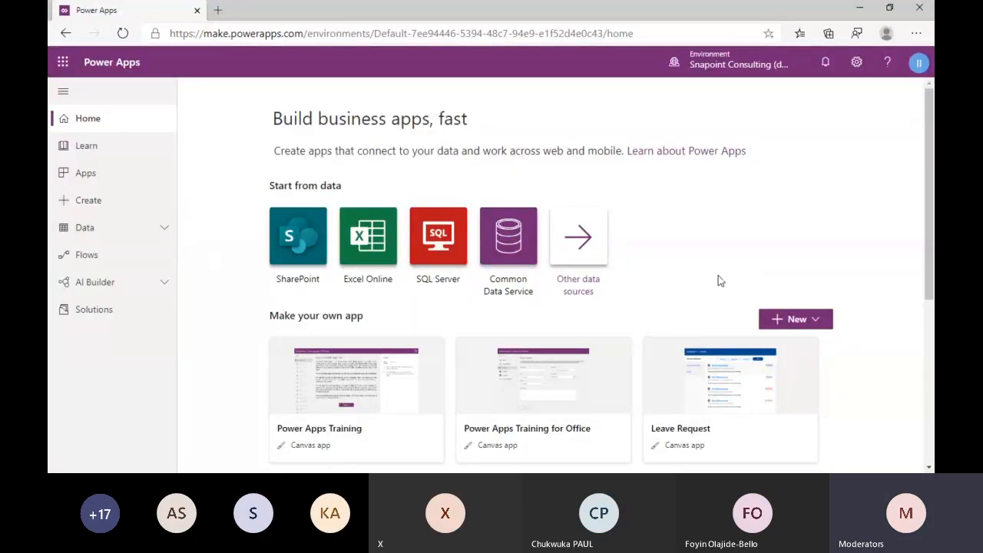
Create a blank canvas app named "Device Order App" in Tablet format.
left_click(105, 201)
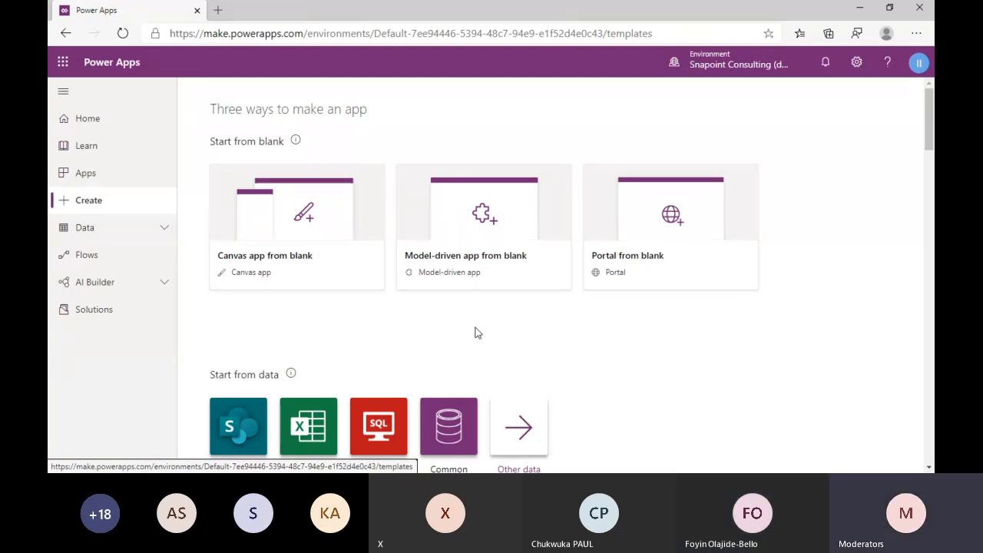
left_click(294, 238)
left_click(588, 153)
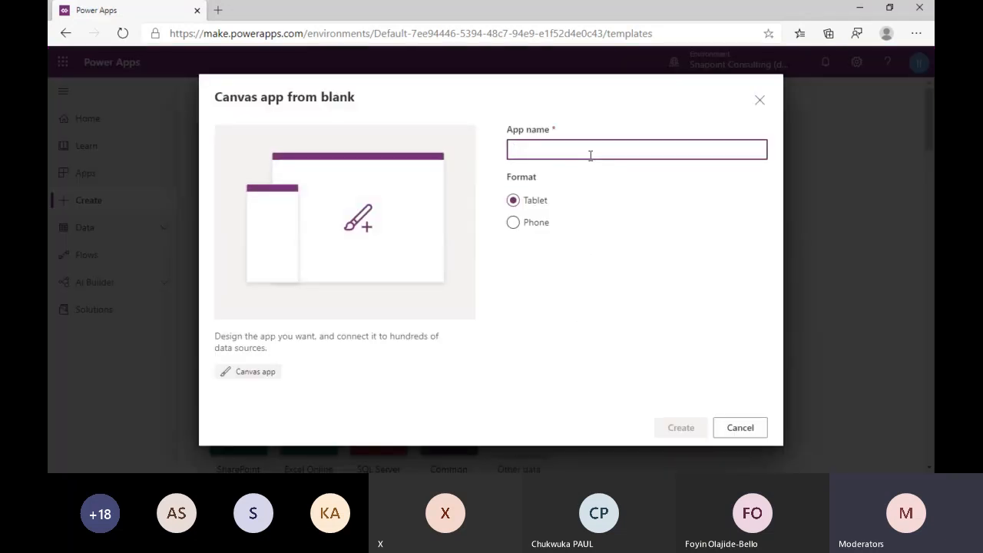
type("Device Order App")
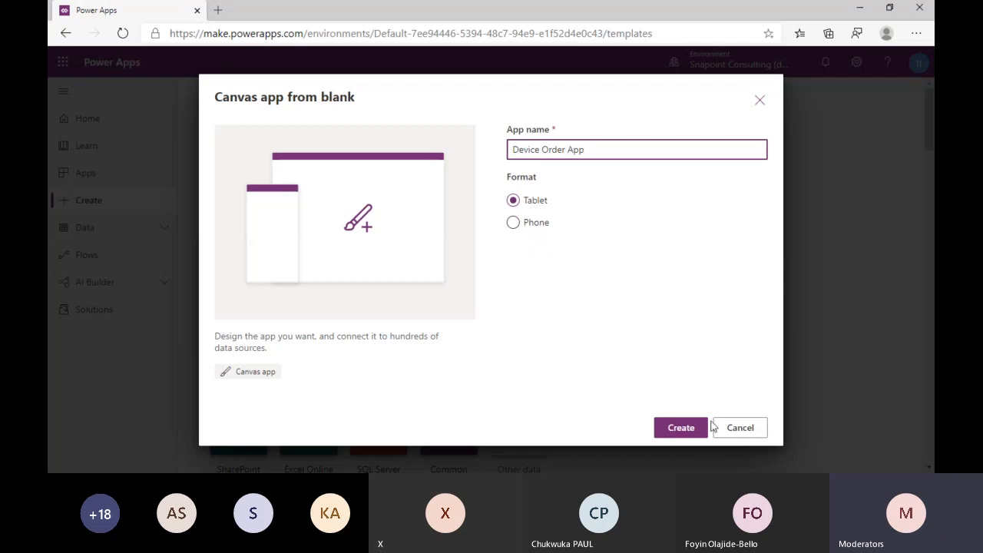
left_click(681, 428)
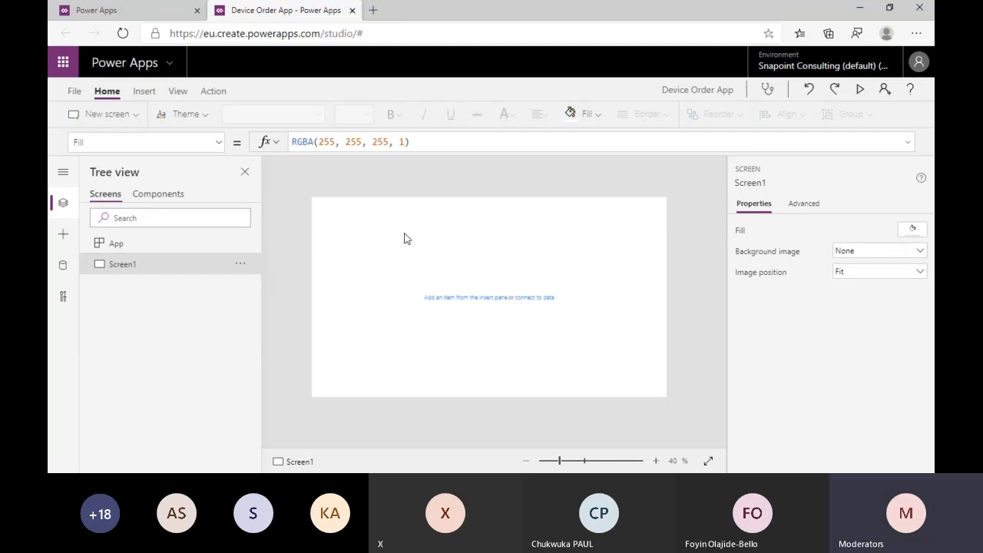
Insert a label on Screen1 and stretch it across the full width of the screen's top edge at position 0, 0.
left_click(144, 92)
left_click(178, 117)
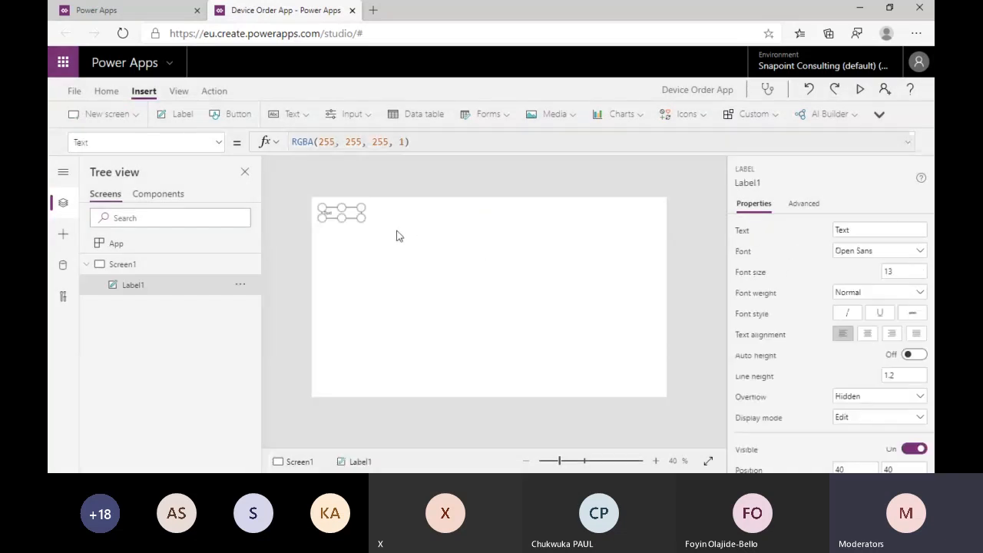
left_click_drag(347, 210, 683, 217)
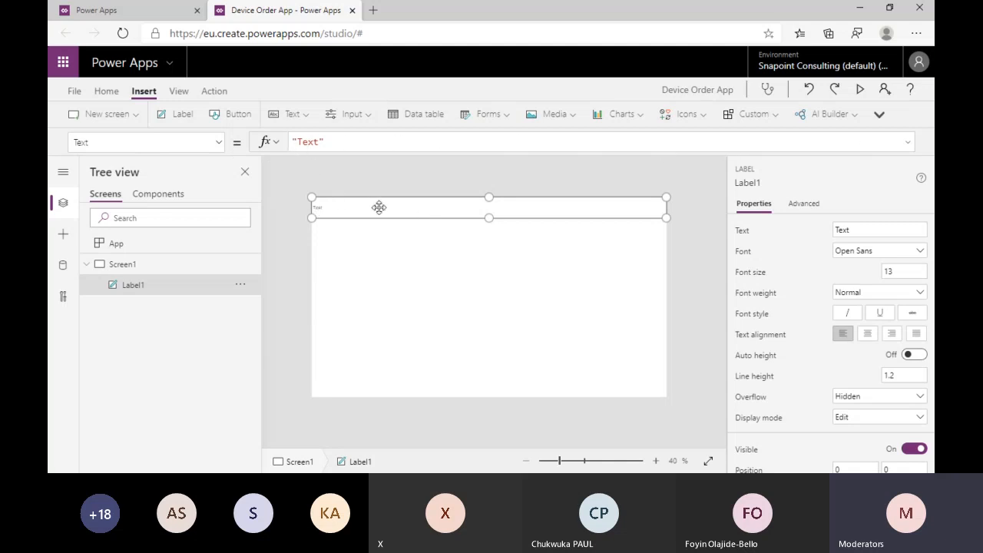
Set the header label's Text property to "Device Order App".
left_click(219, 144)
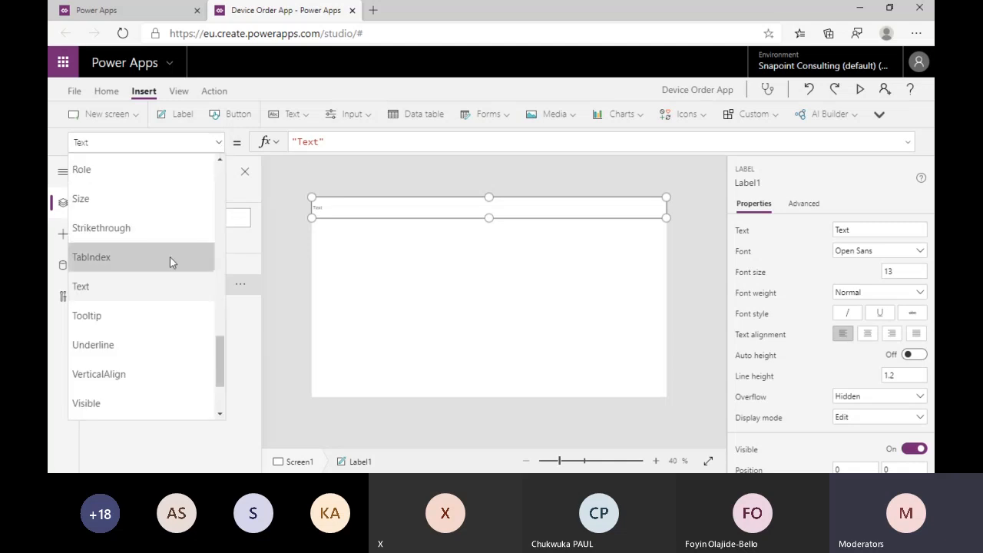
left_click(143, 285)
double_click(307, 143)
type("Device ")
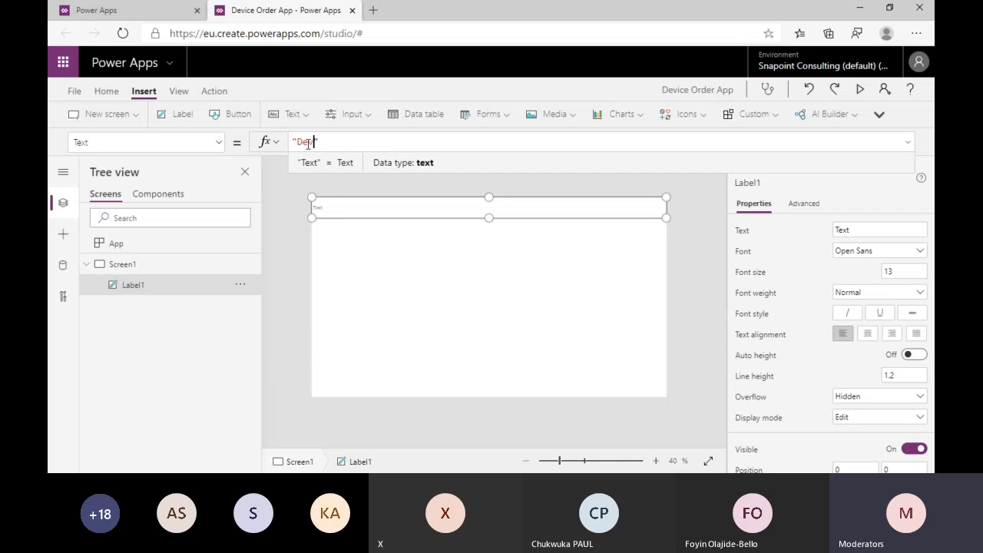
type("Order Ap")
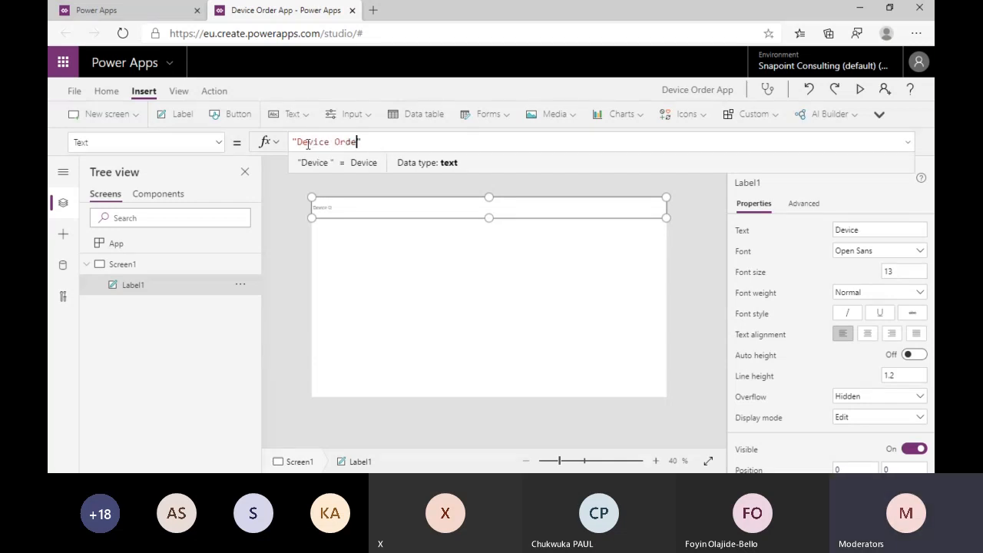
type("p")
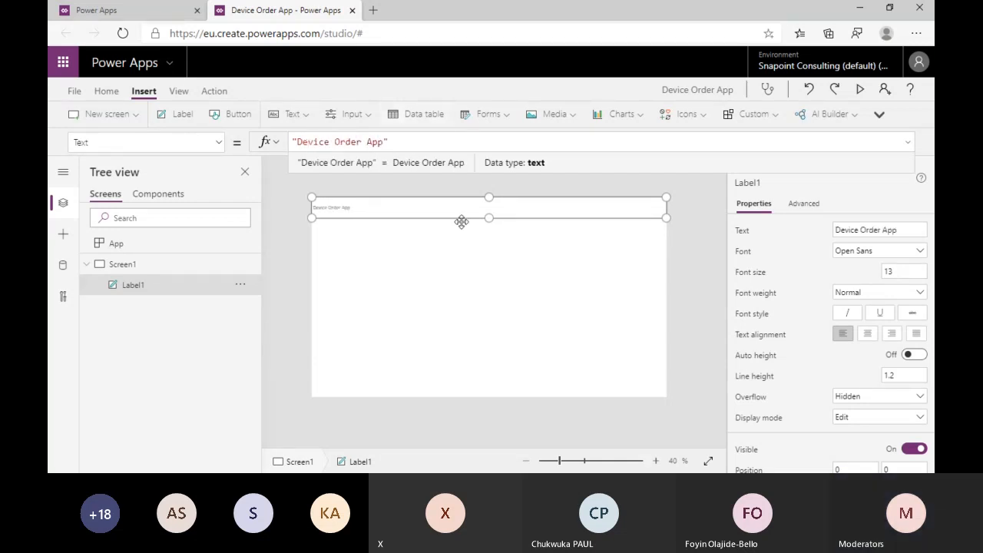
left_click(446, 259)
left_click(441, 213)
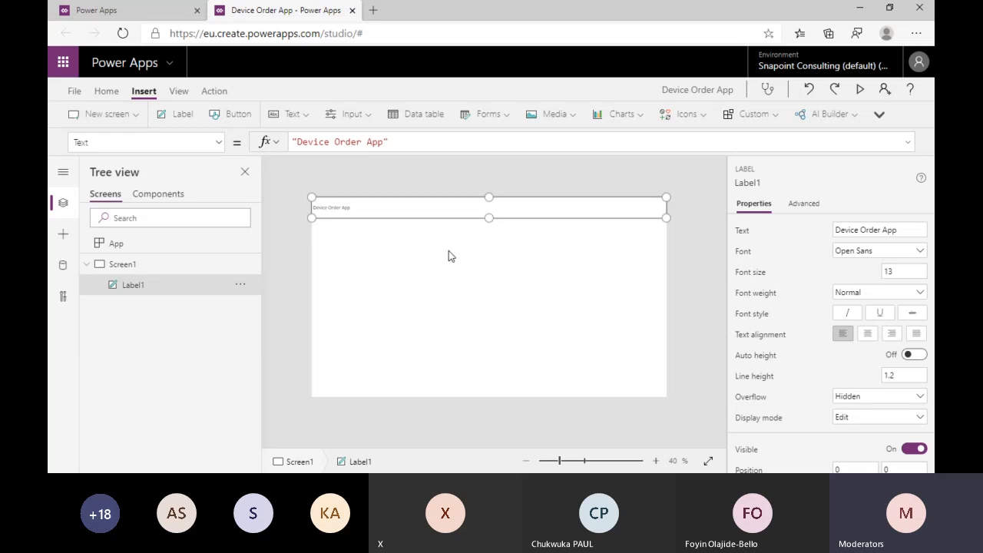
Center the header label's text and set its font size to 24.
left_click(106, 91)
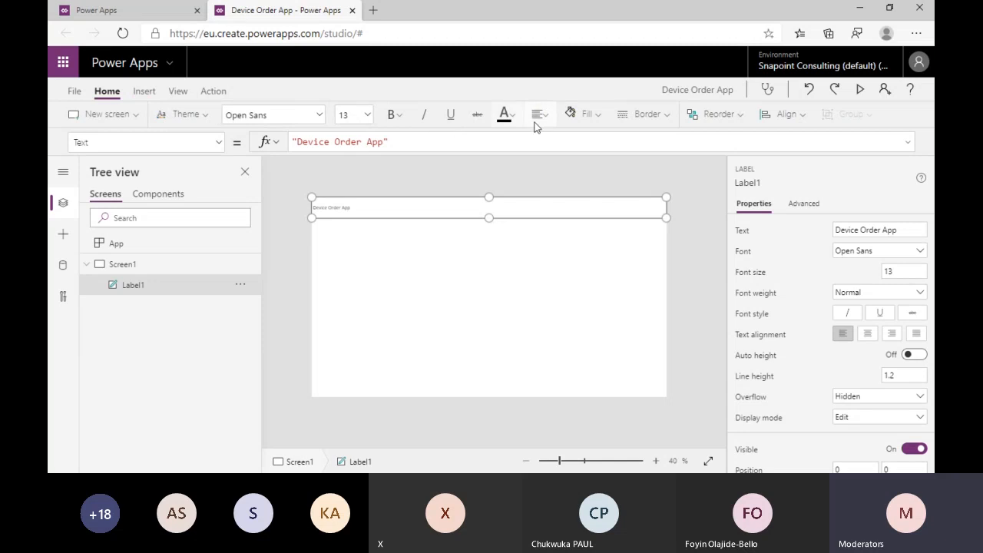
left_click(543, 113)
left_click(570, 166)
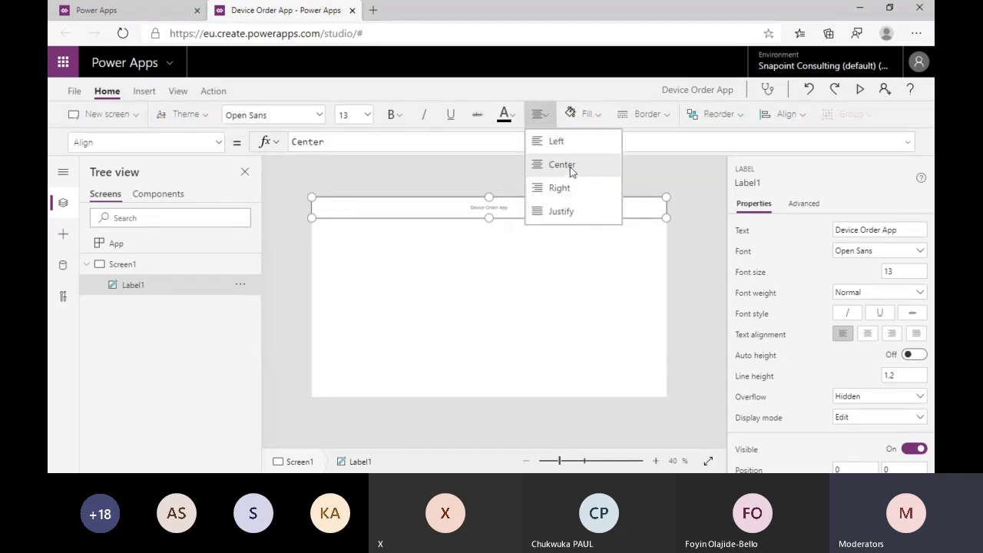
left_click(511, 253)
left_click(501, 210)
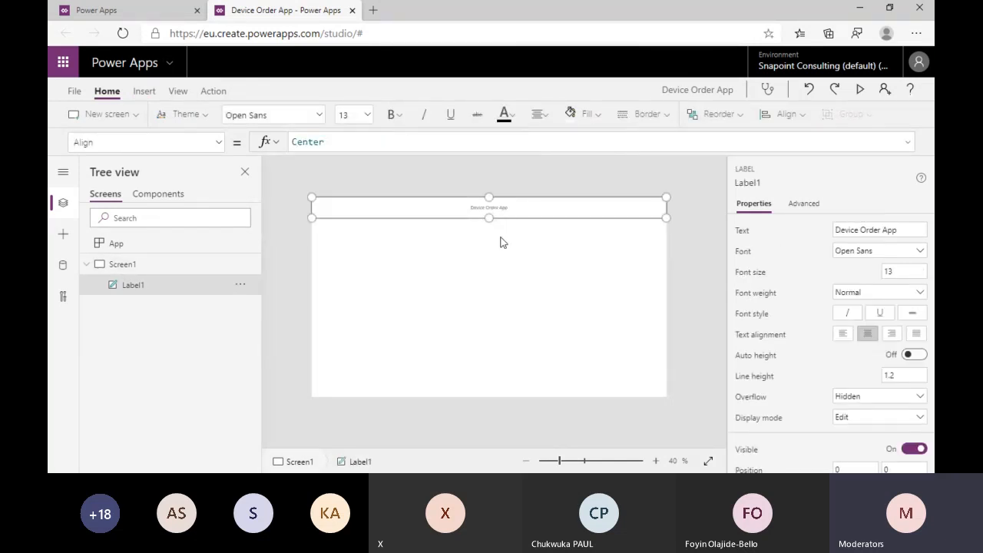
left_click(368, 115)
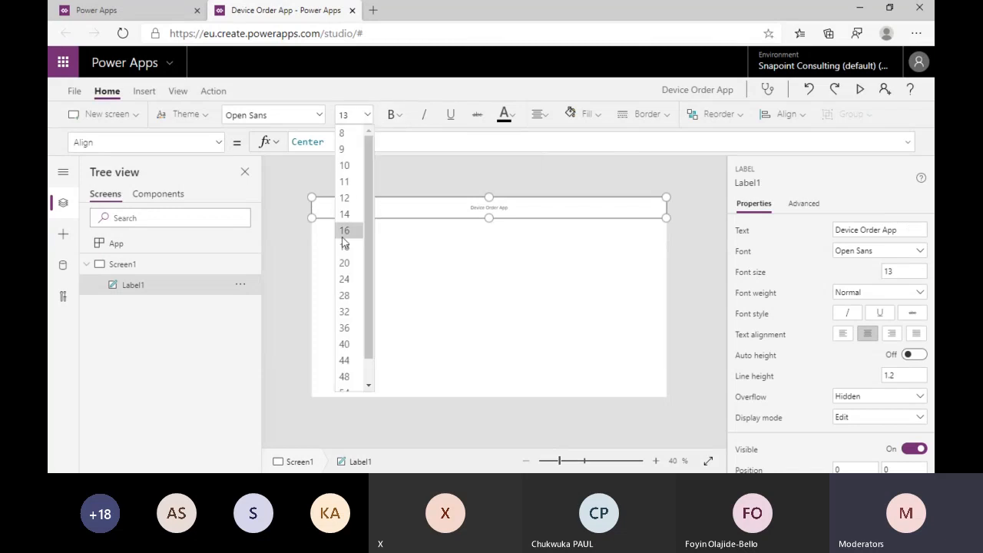
left_click(346, 280)
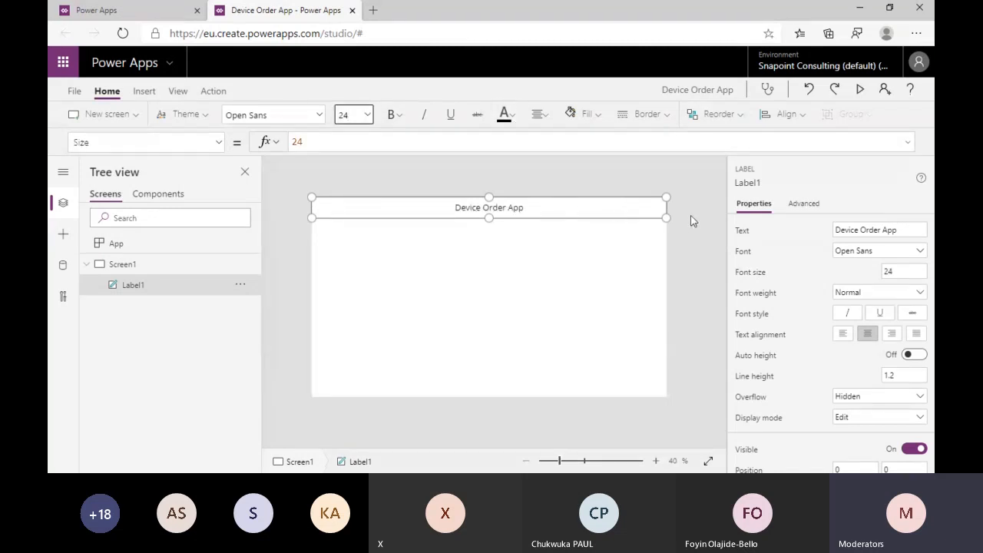
Give the header label a dark red fill, RGBA(184, 0, 0, 1), and white text.
left_click(596, 116)
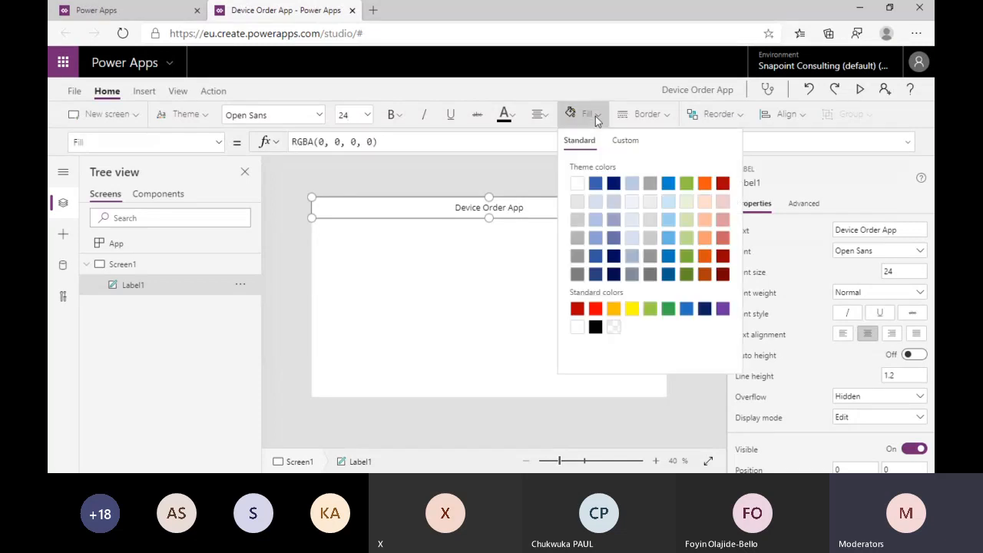
left_click(576, 311)
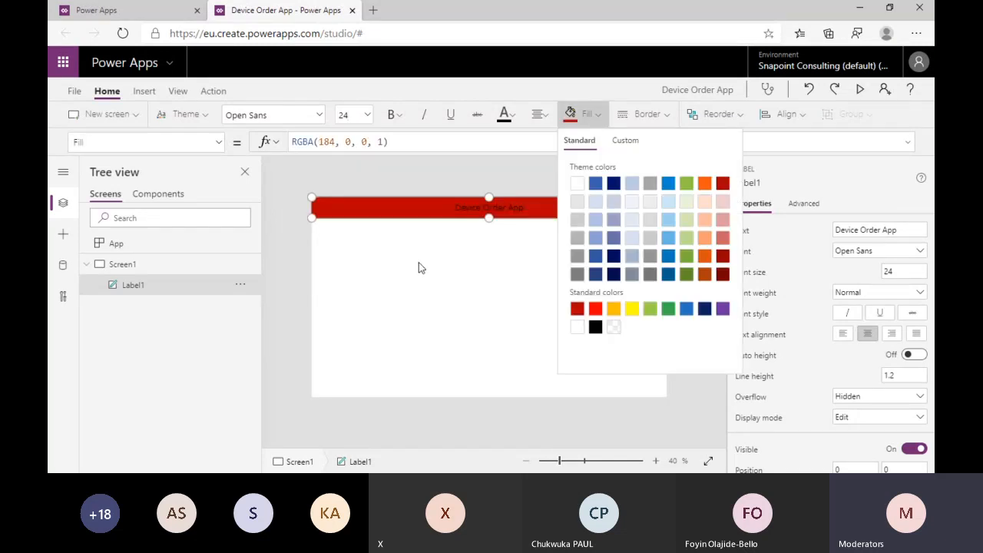
left_click(463, 222)
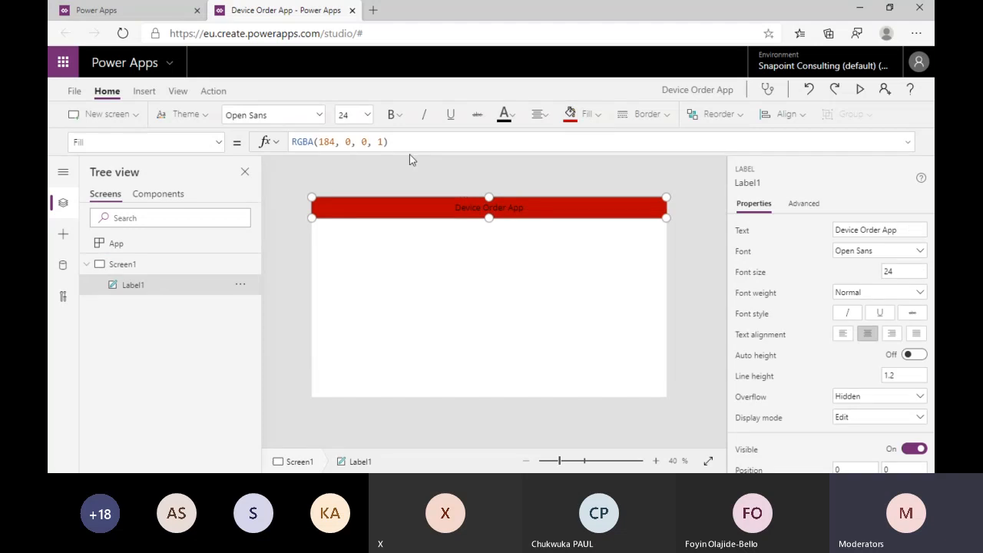
left_click(504, 115)
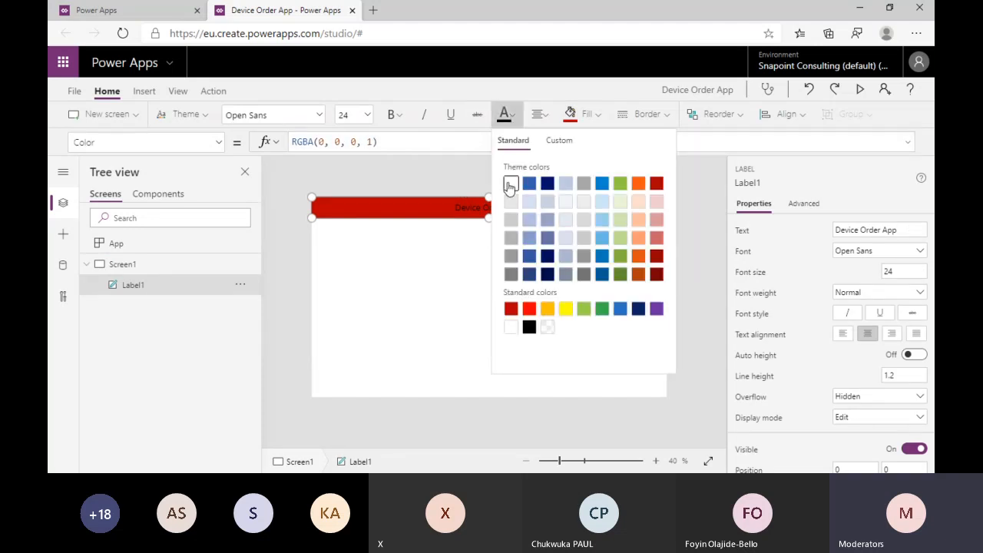
left_click(439, 279)
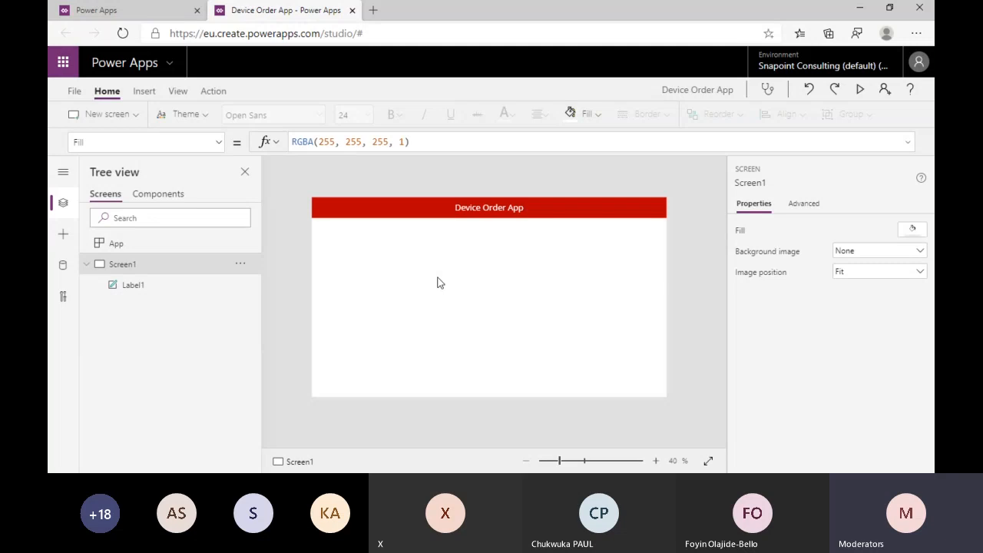
Insert a second label on Screen1.
left_click(490, 215)
left_click(488, 277)
left_click(150, 91)
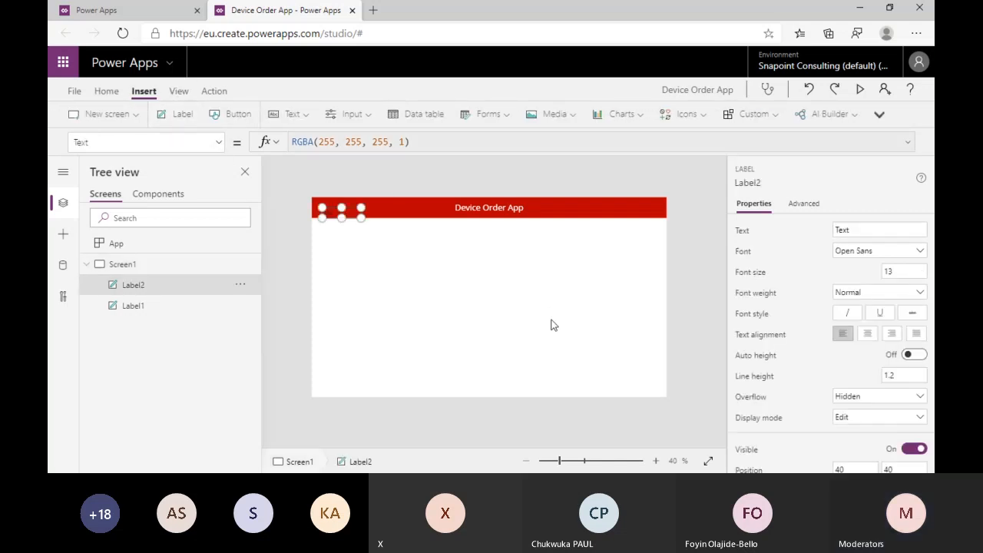
Move the second label to the header's right end at X 1067, Y 0 and widen it toward the title.
left_click_drag(360, 222, 632, 217)
left_click_drag(651, 197, 667, 198)
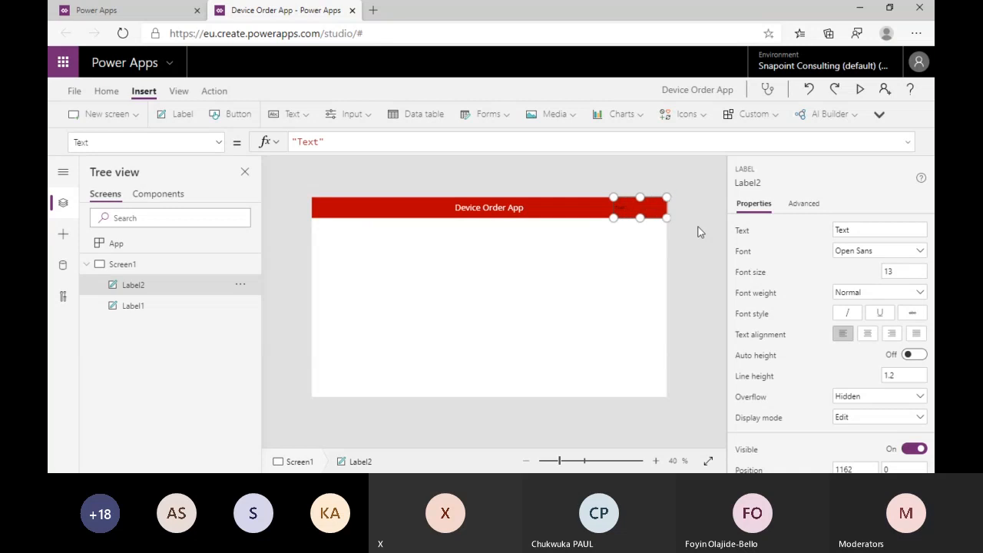
left_click_drag(613, 217, 588, 217)
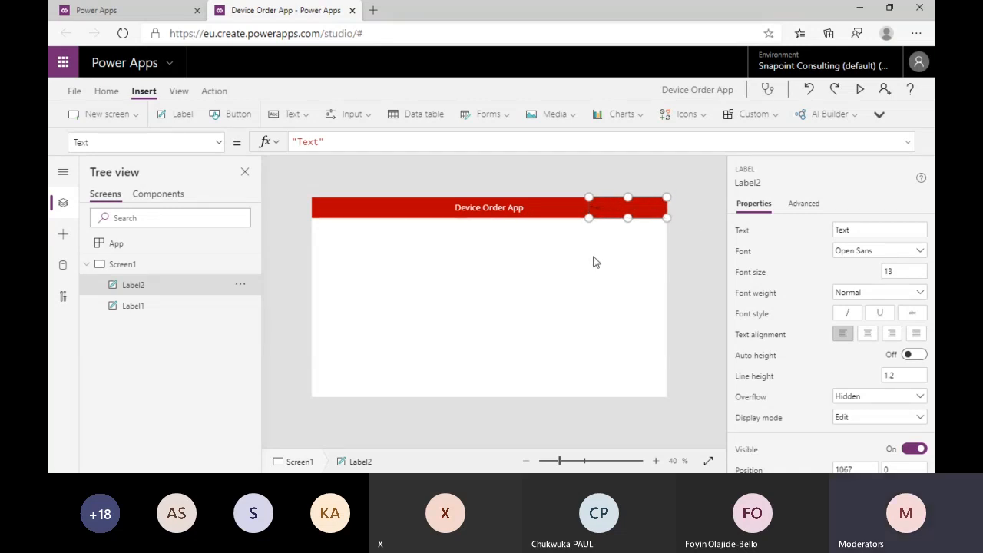
Set the second label's font colour to white, RGBA(255, 255, 255, 1).
left_click(106, 91)
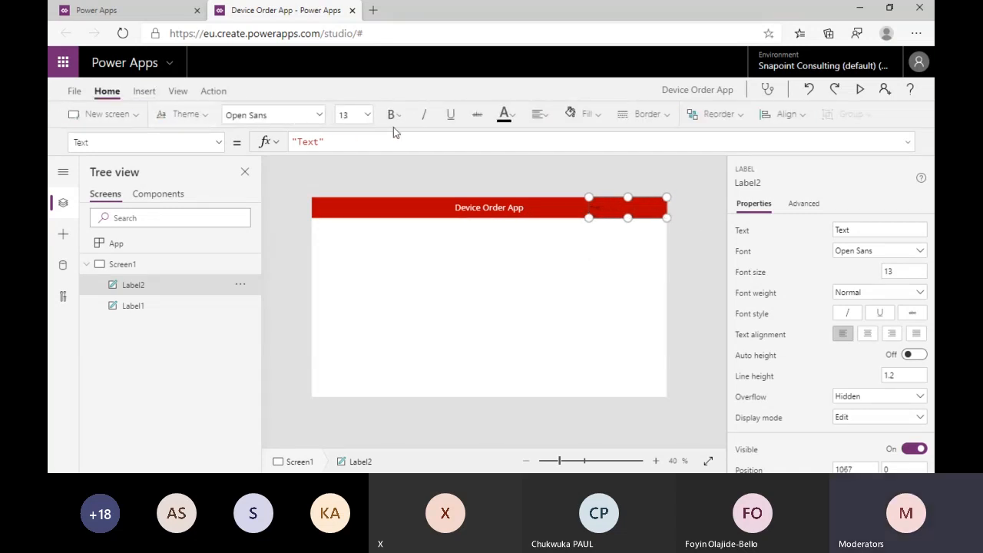
left_click(505, 115)
left_click(510, 185)
left_click(437, 313)
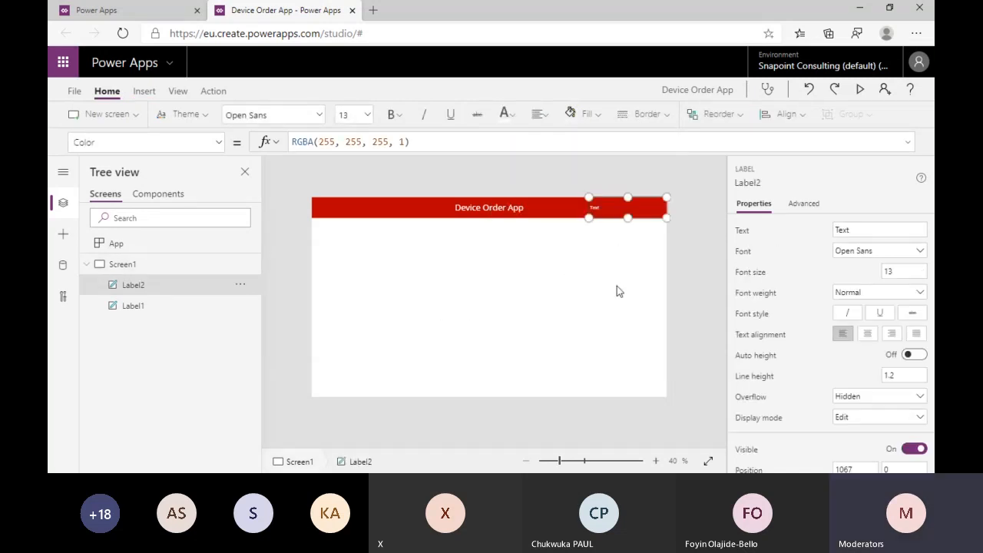
Set the second label's Text property to "Hello, ", including the trailing space.
left_click(219, 142)
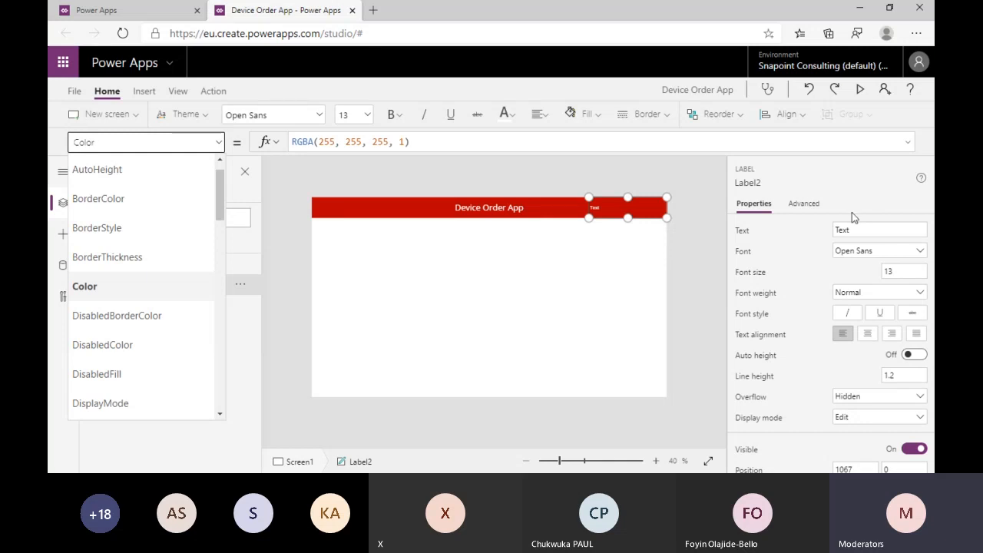
left_click_drag(219, 207, 219, 376)
left_click(131, 379)
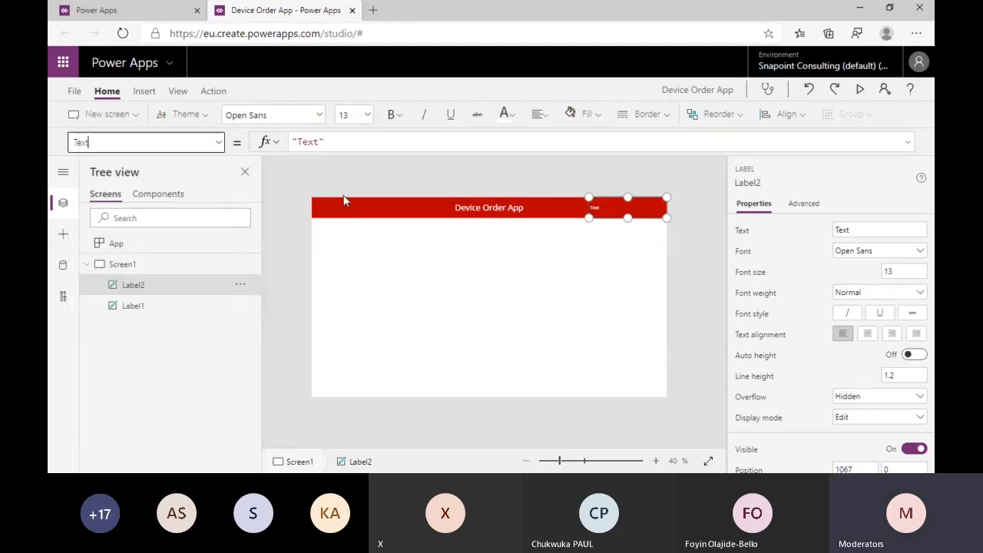
left_click(310, 142)
double_click(310, 142)
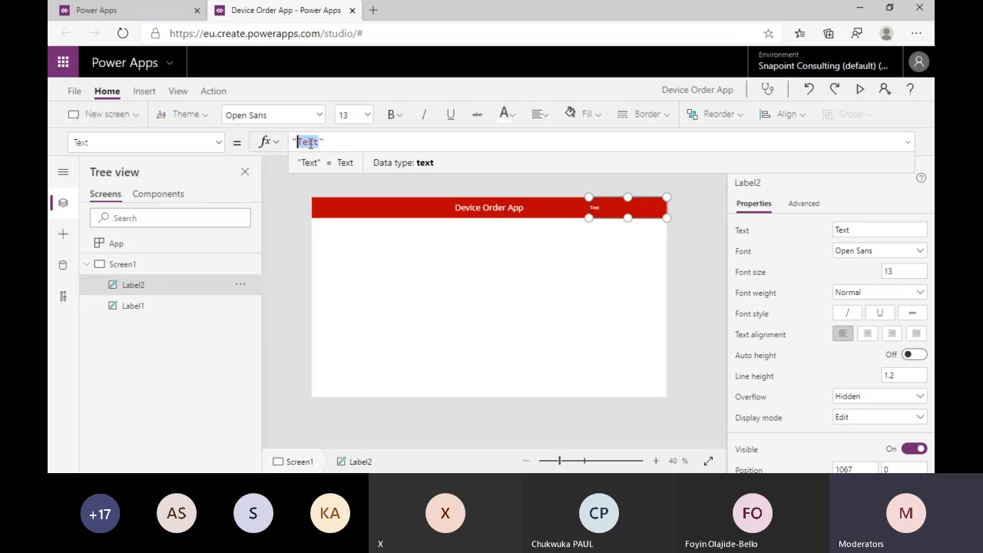
type("Hello,")
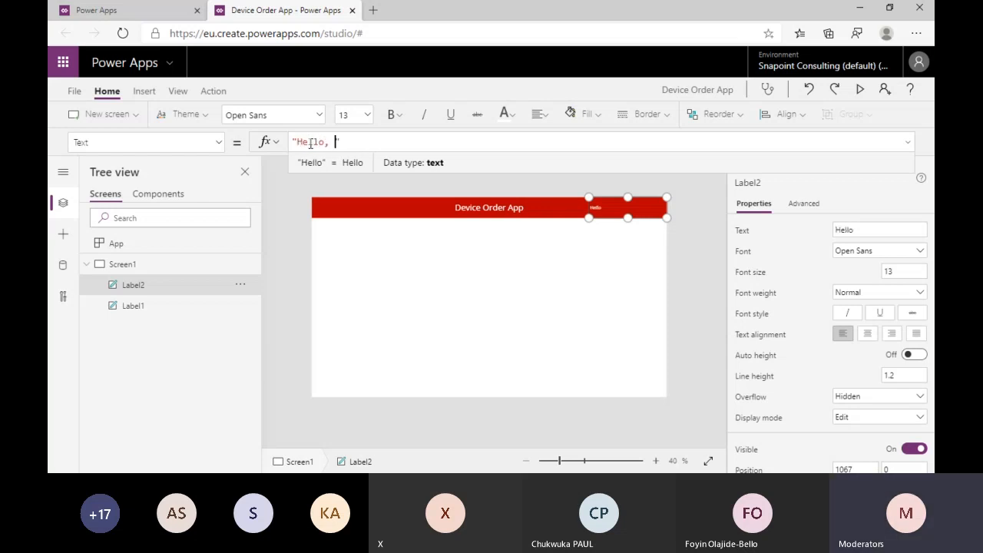
left_click(469, 318)
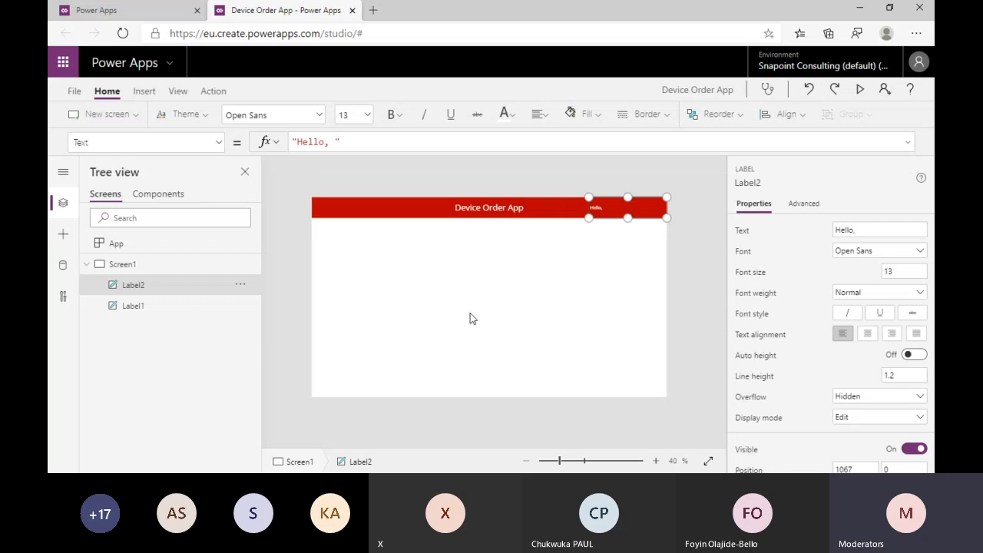
Extend the greeting label's Text formula to "Hello, " & User().FullName.
left_click(596, 208)
left_click(336, 144)
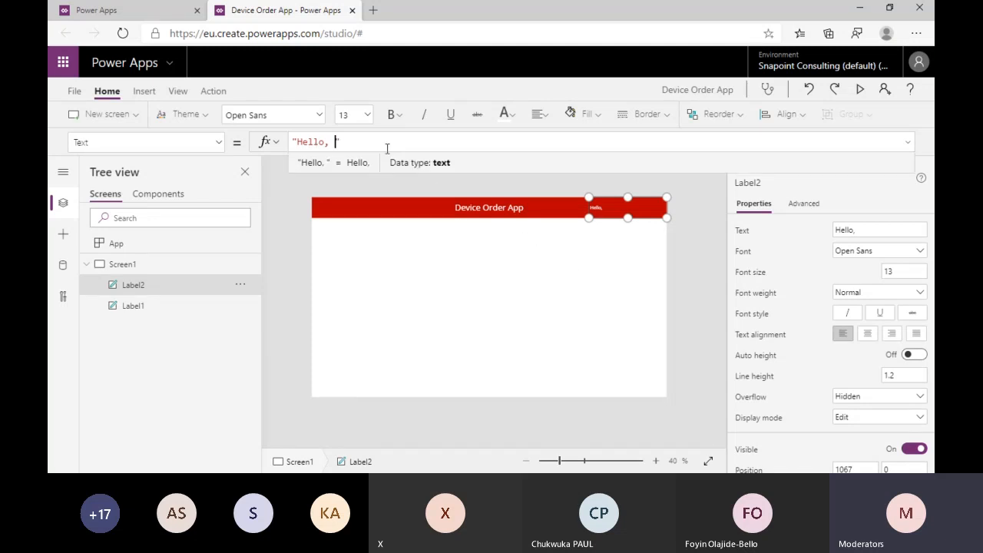
left_click(352, 141)
type("&")
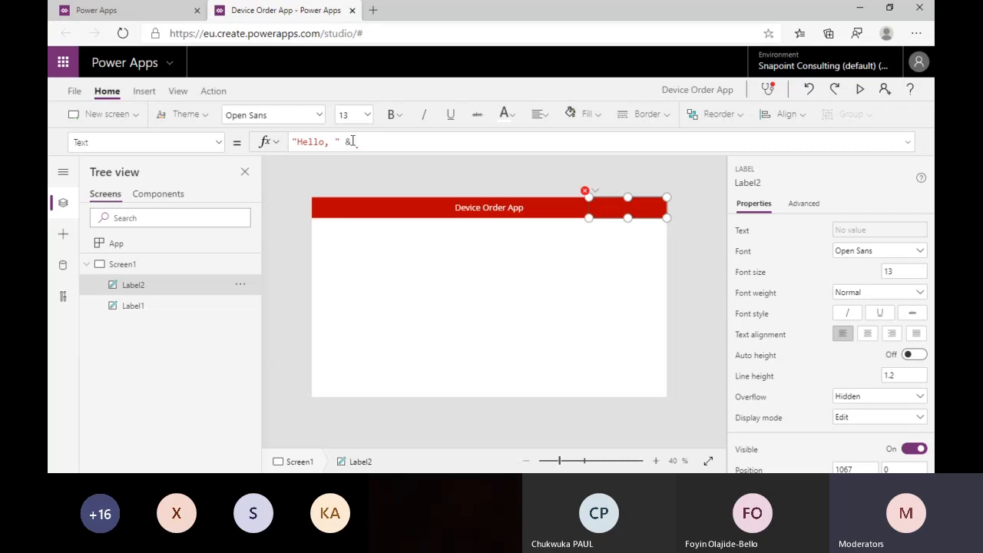
type("user")
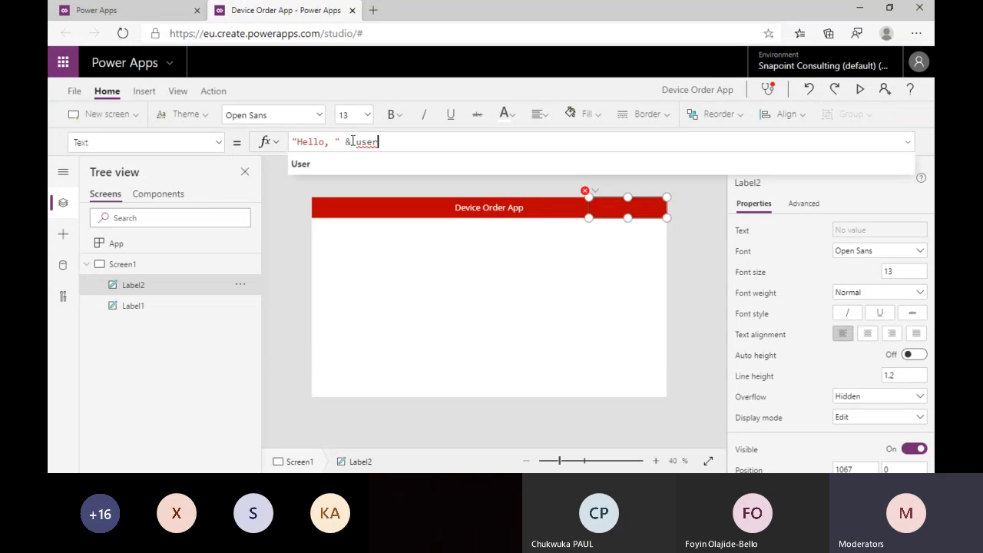
left_click(339, 164)
type(").")
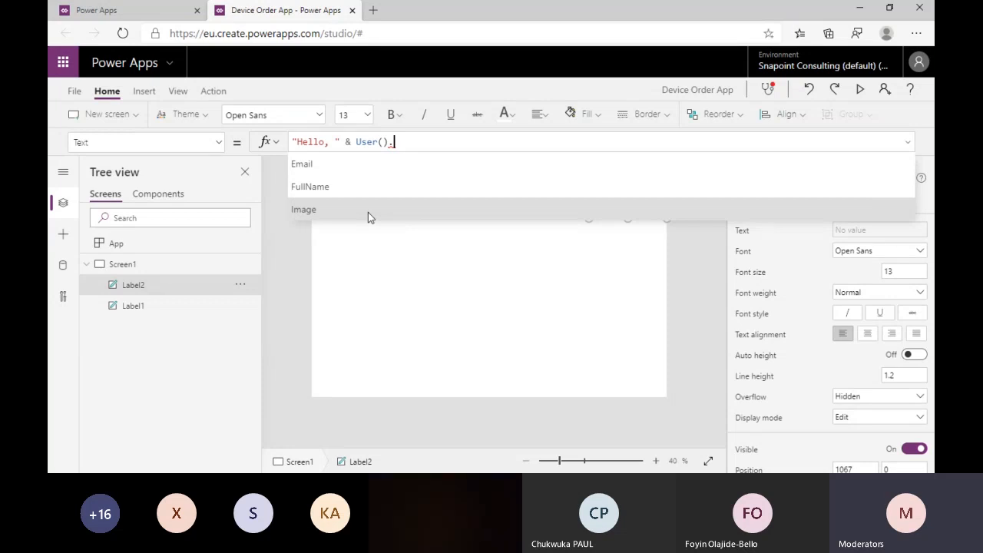
left_click(368, 184)
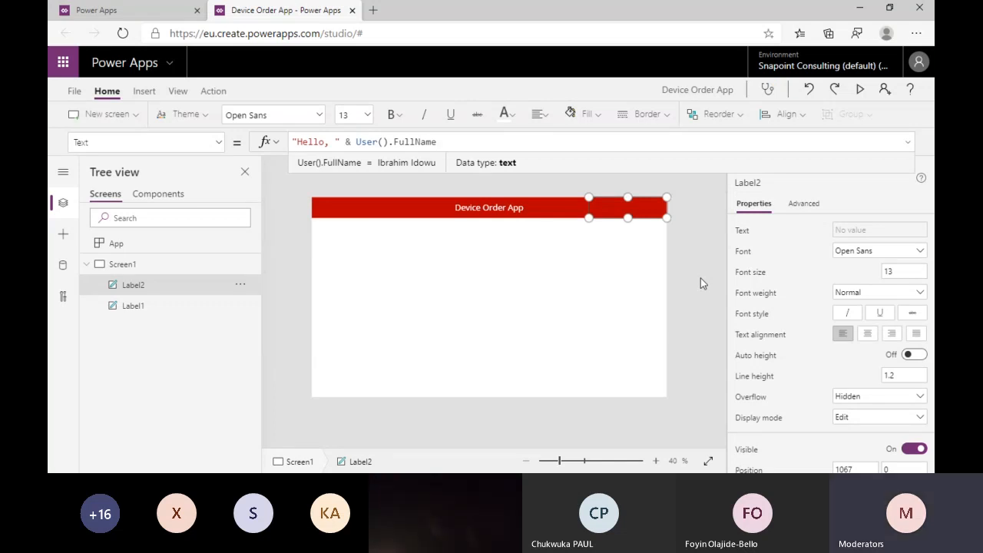
left_click(631, 226)
left_click(618, 206)
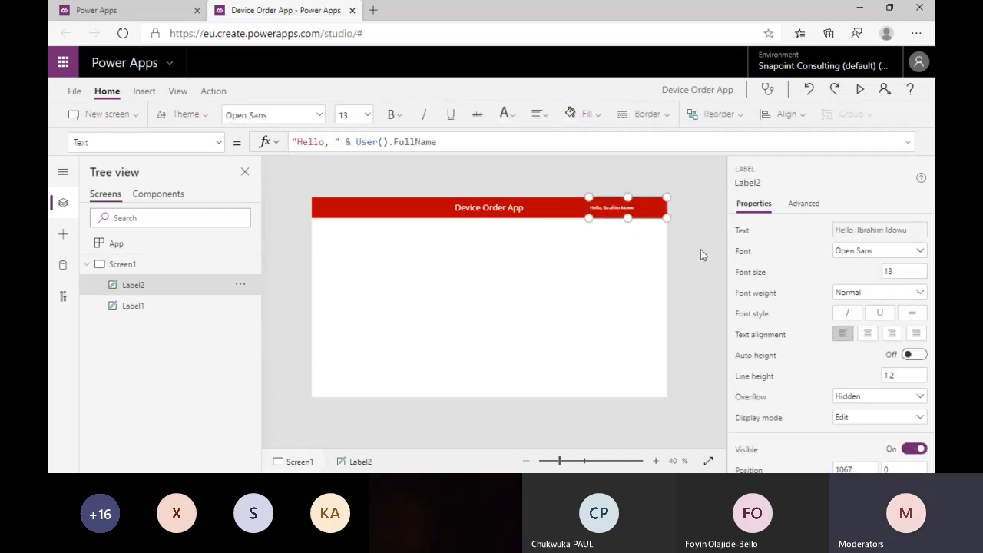
Set the greeting label's font size to 18 and shift the label slightly to the right.
left_click(367, 115)
left_click(347, 247)
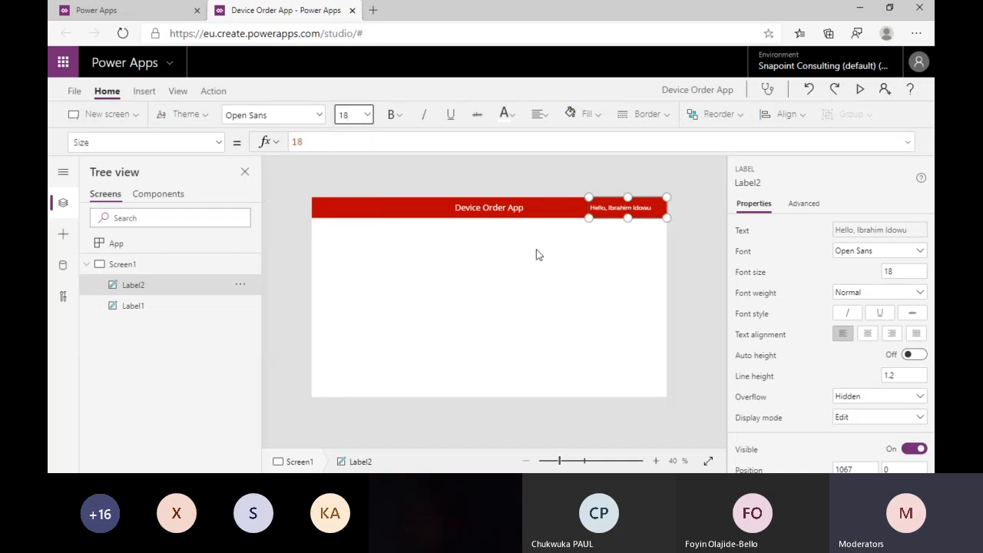
left_click(696, 232)
left_click(626, 217)
left_click(672, 235)
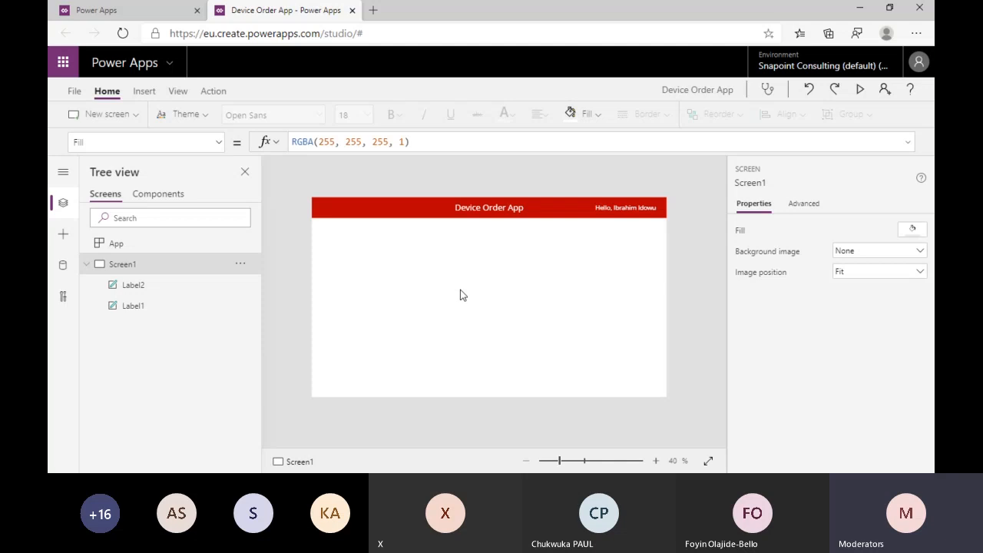
Insert a Horizontal gallery on Screen1.
left_click(145, 91)
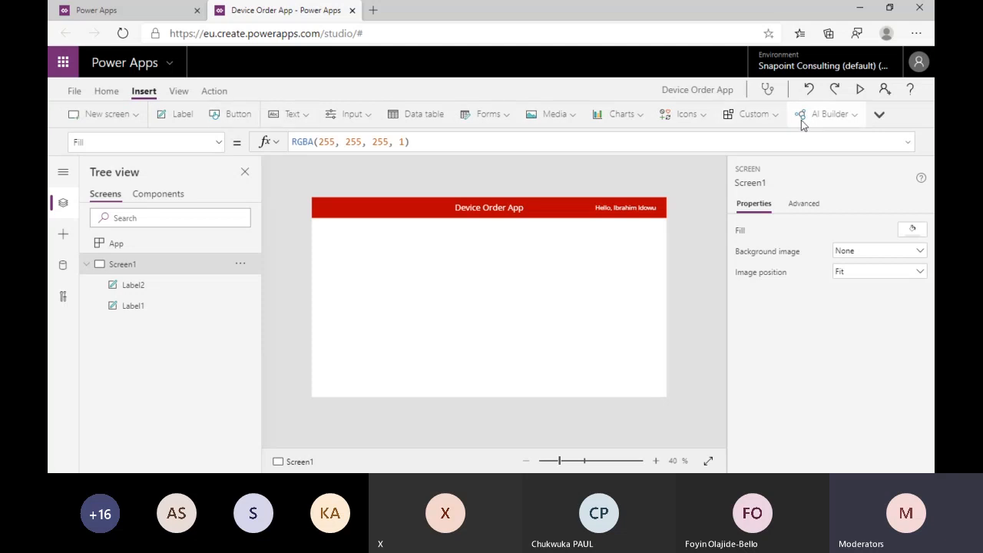
left_click(879, 116)
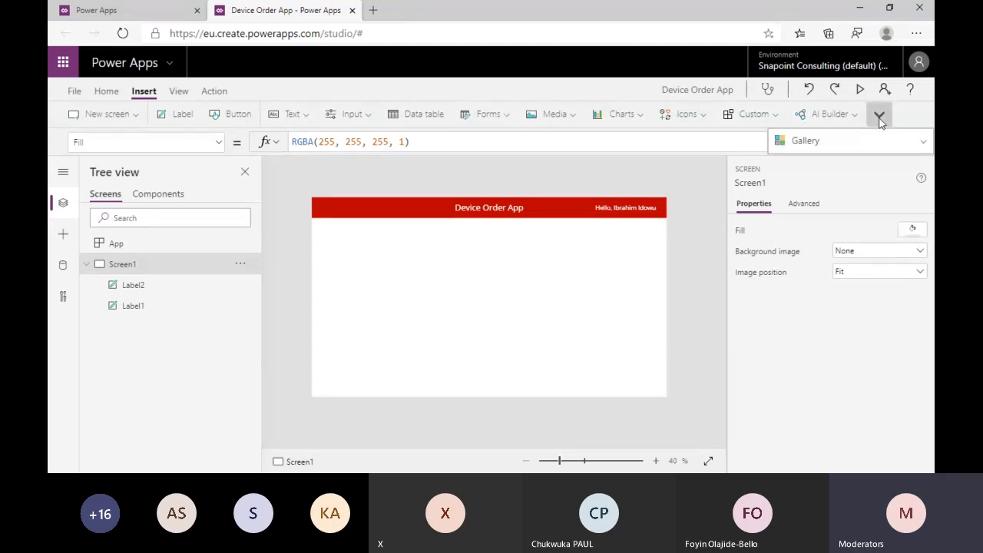
left_click(822, 143)
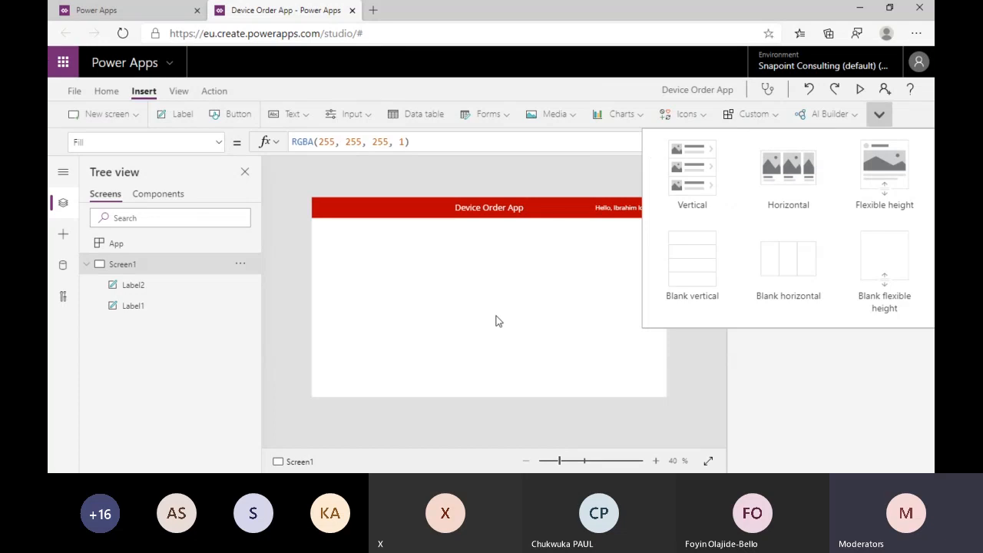
left_click(784, 192)
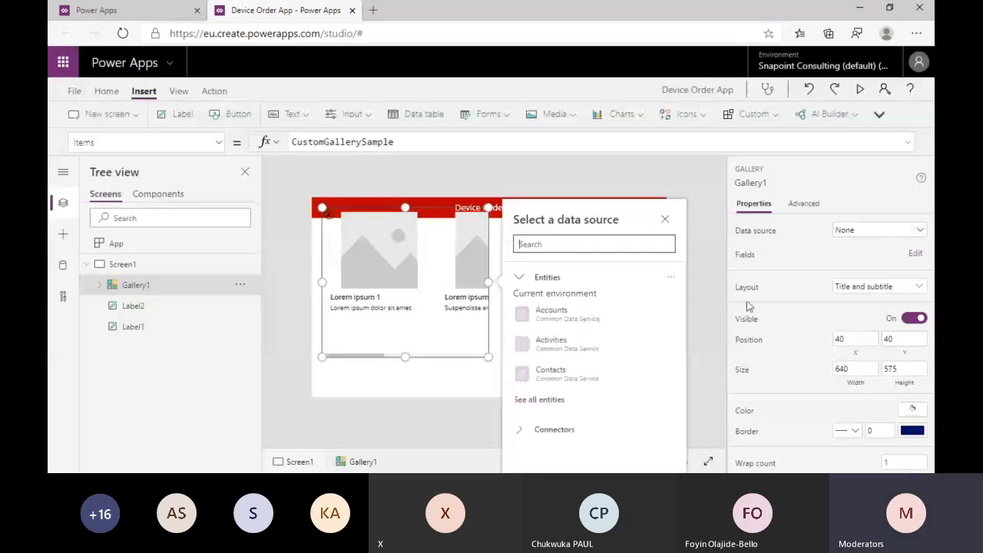
Move the whole gallery below the header to position X 267, Y 80.
left_click(461, 345)
left_click(461, 346)
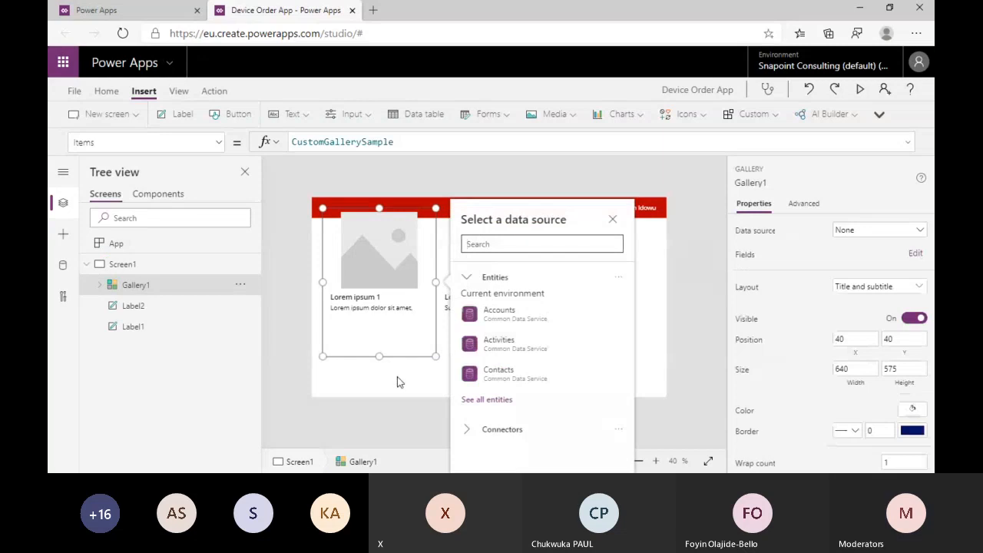
left_click(399, 378)
left_click(461, 361)
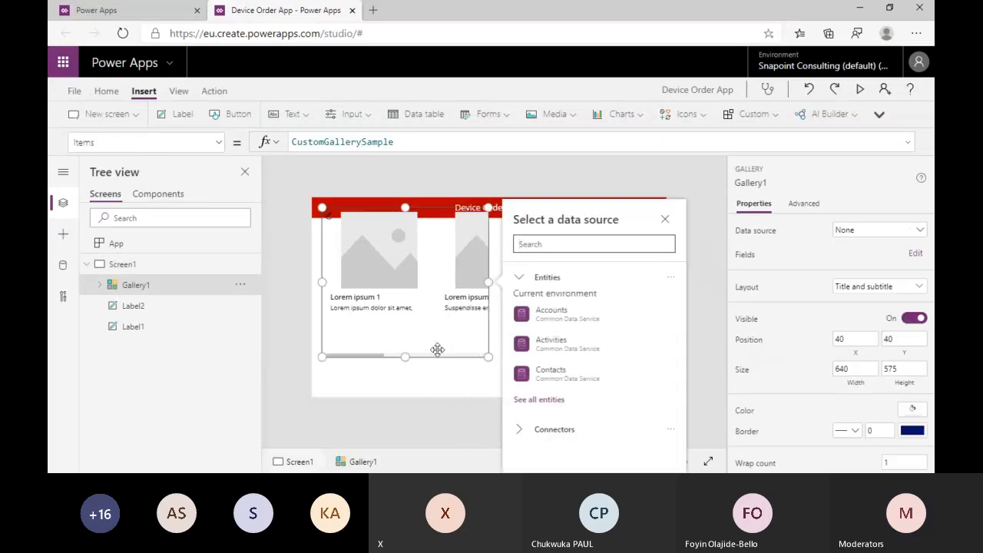
left_click(447, 357)
left_click_drag(446, 357, 507, 369)
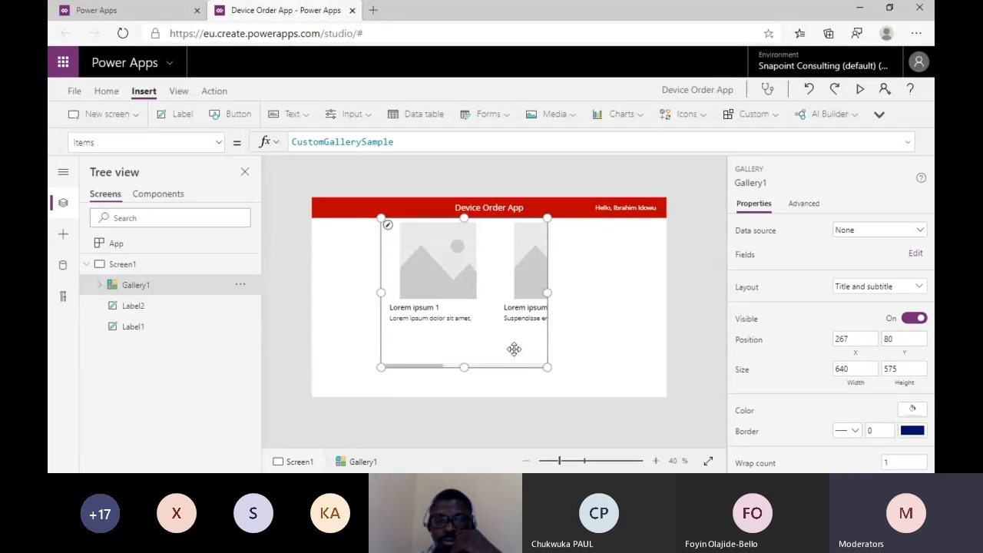
Search the data sources for "excel" and import the Device-Order-Data workbook from the PAHandsOnLabContent folder.
left_click(63, 267)
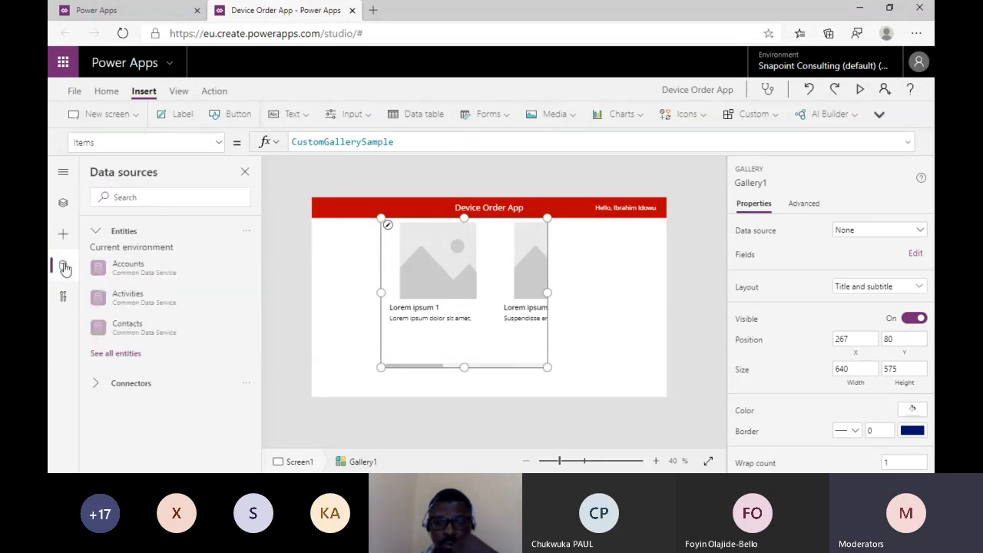
left_click(169, 198)
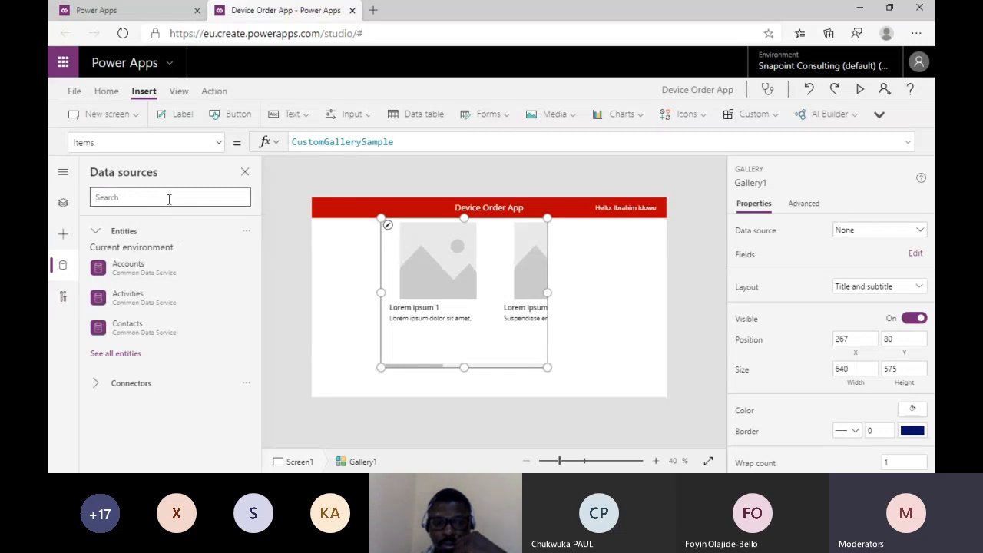
type("excel")
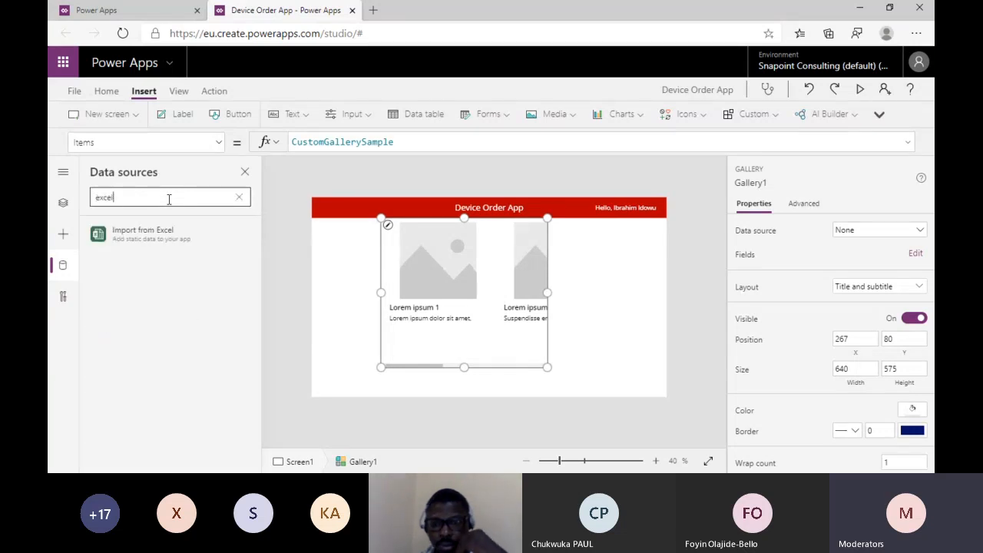
mouse_move(147, 240)
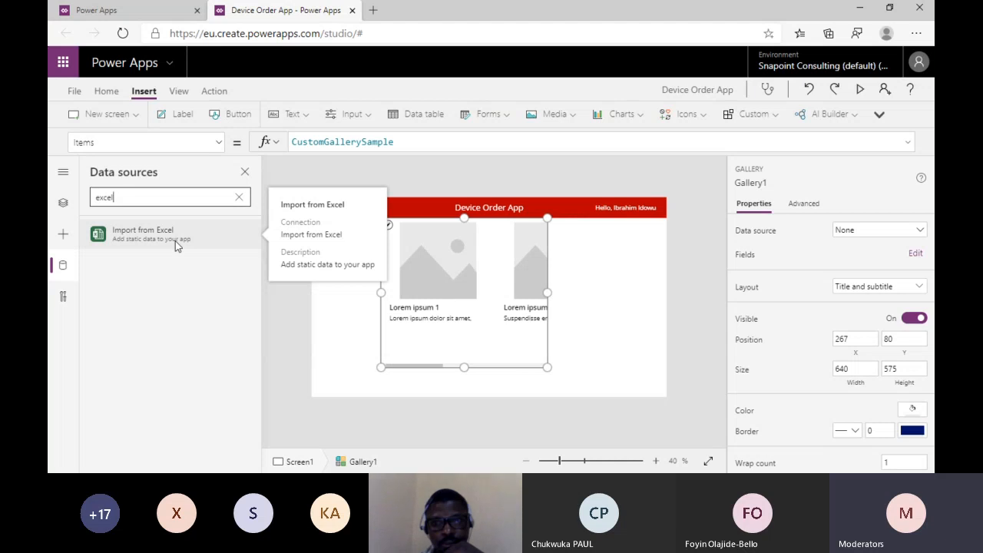
left_click(165, 234)
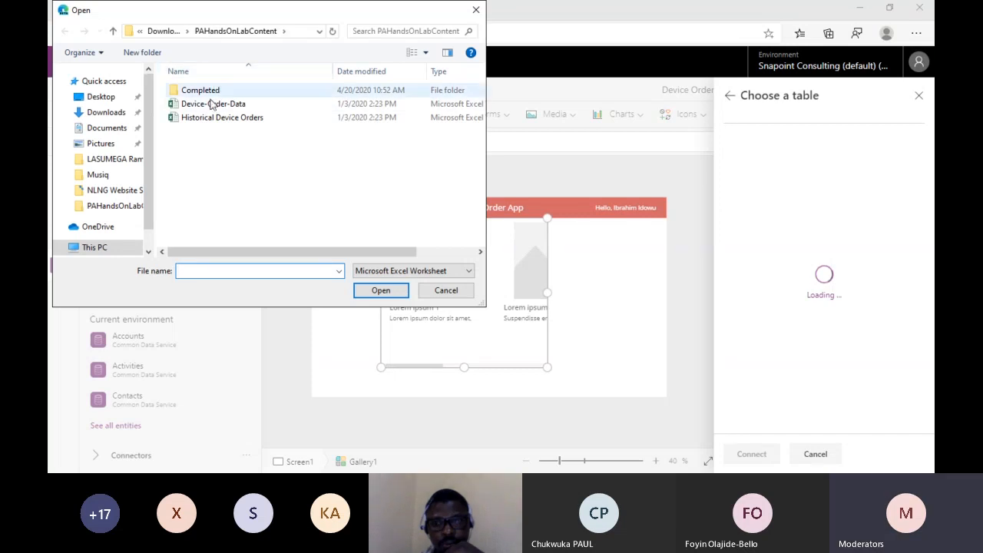
double_click(233, 106)
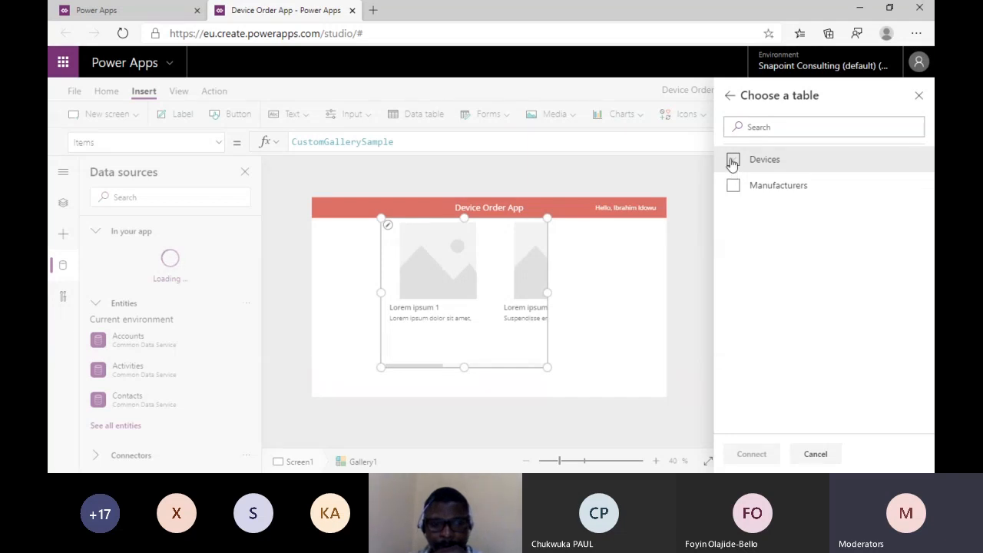
Connect the workbook's Devices and Manufacturers tables to the app.
left_click(733, 162)
left_click(733, 187)
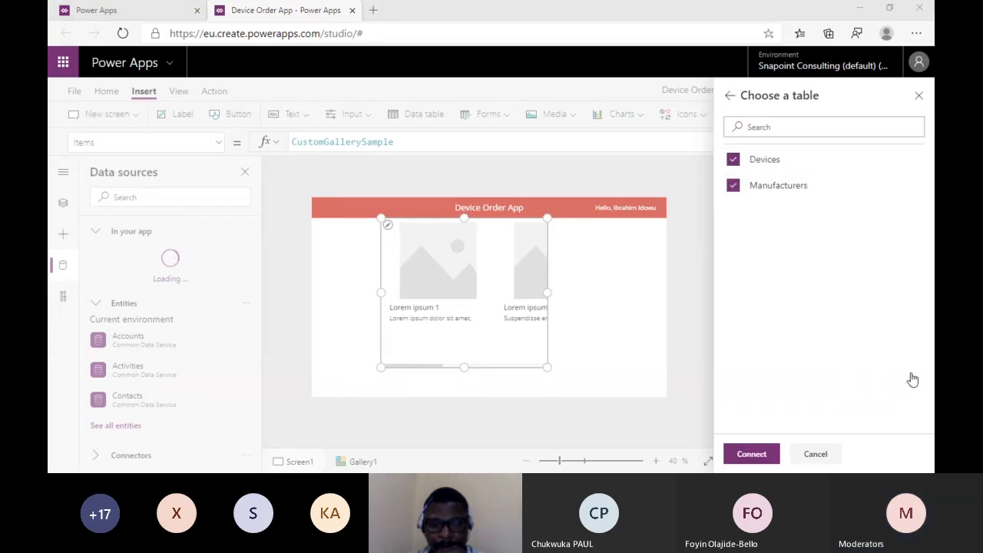
left_click(752, 456)
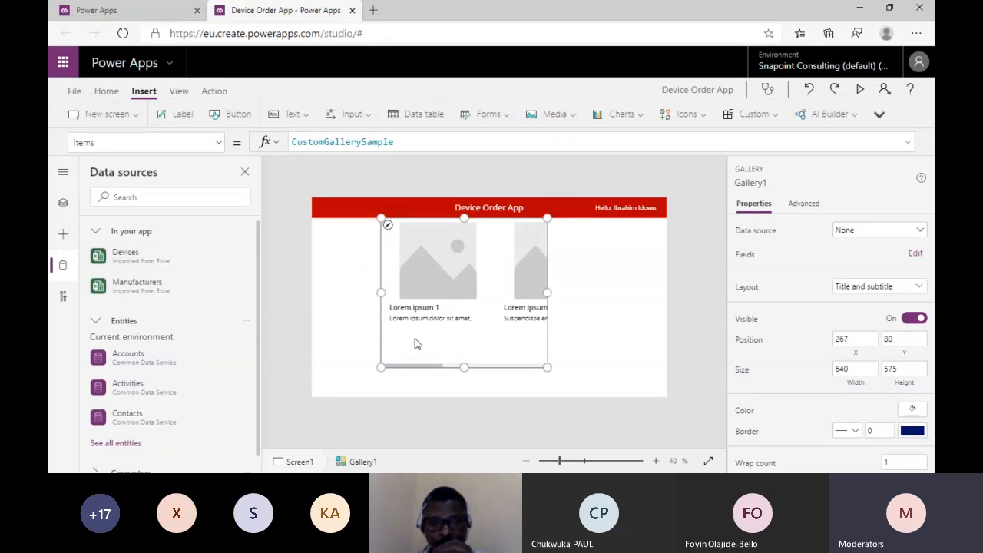
left_click(464, 347)
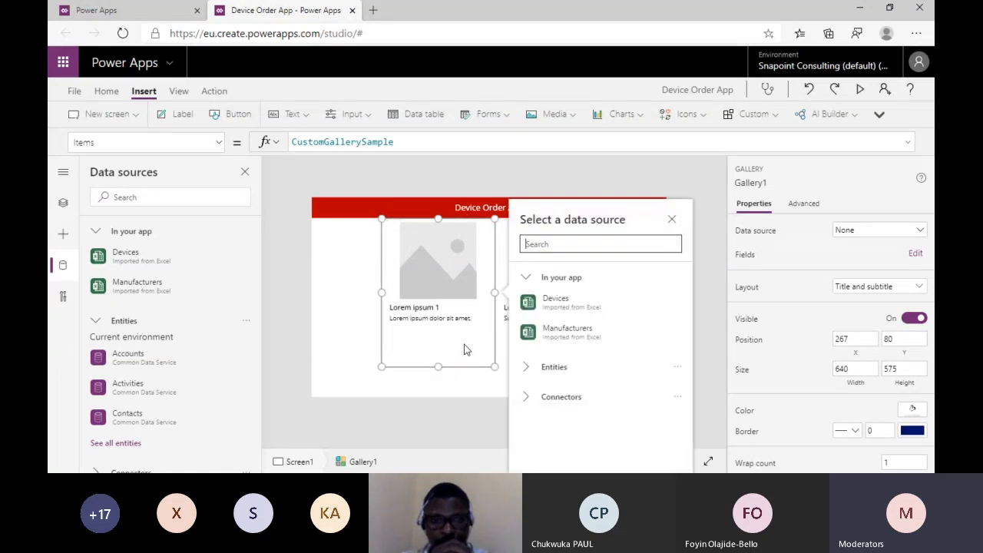
left_click(456, 371)
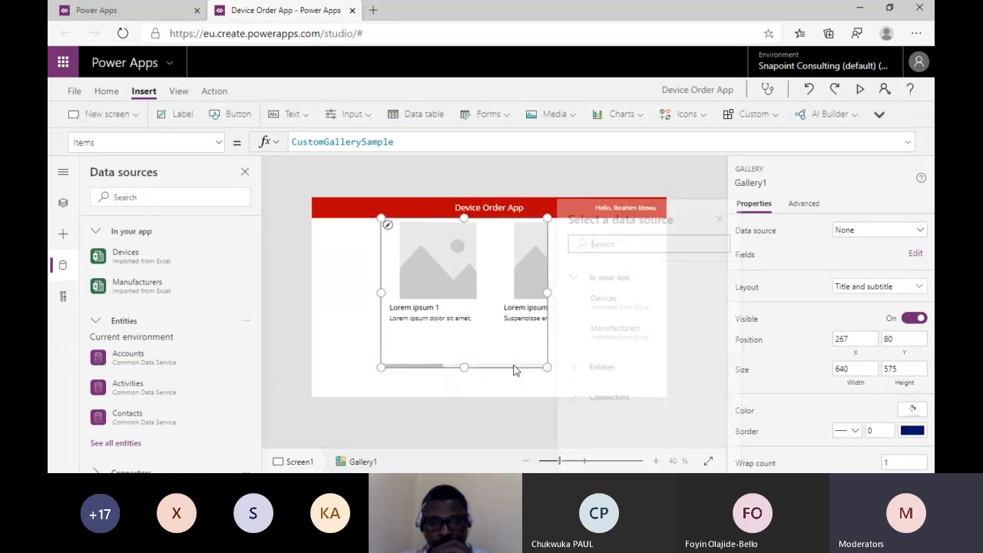
left_click(359, 464)
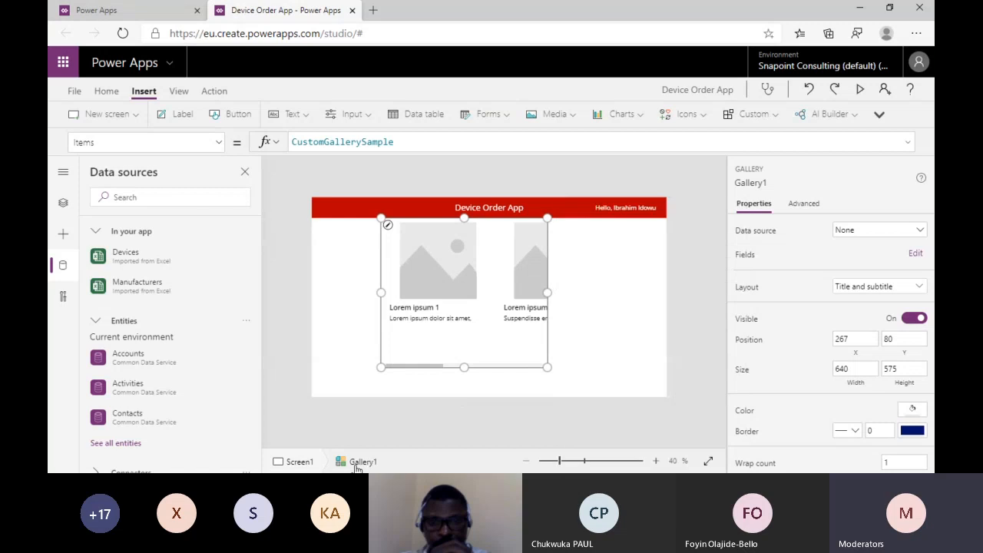
Rename the gallery on Screen1 as DeviceGallery.
left_click(63, 202)
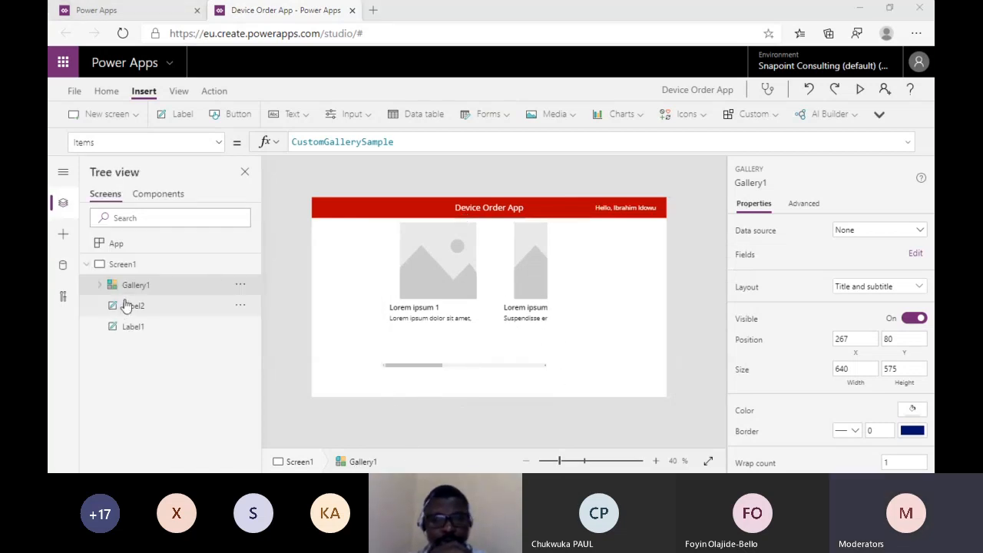
left_click(467, 318)
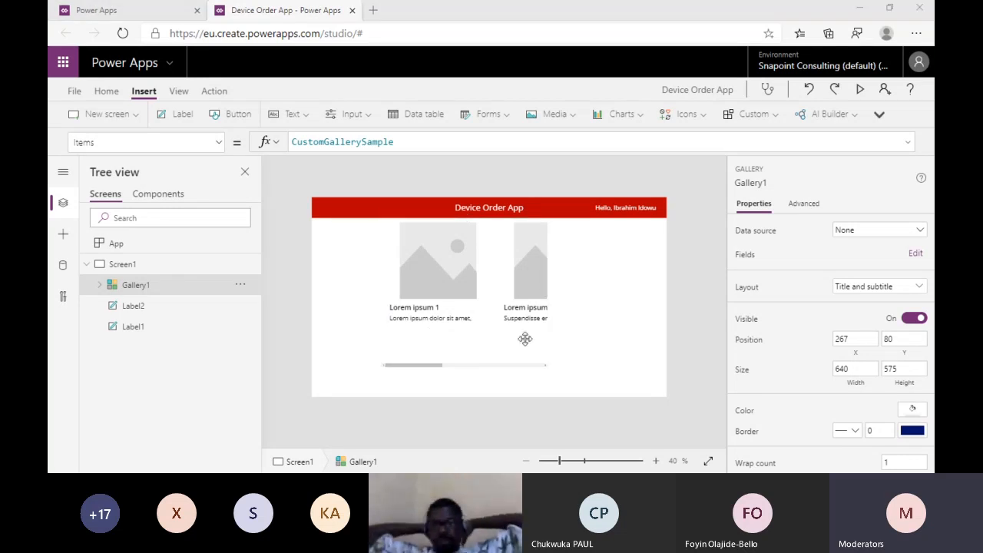
left_click(436, 321)
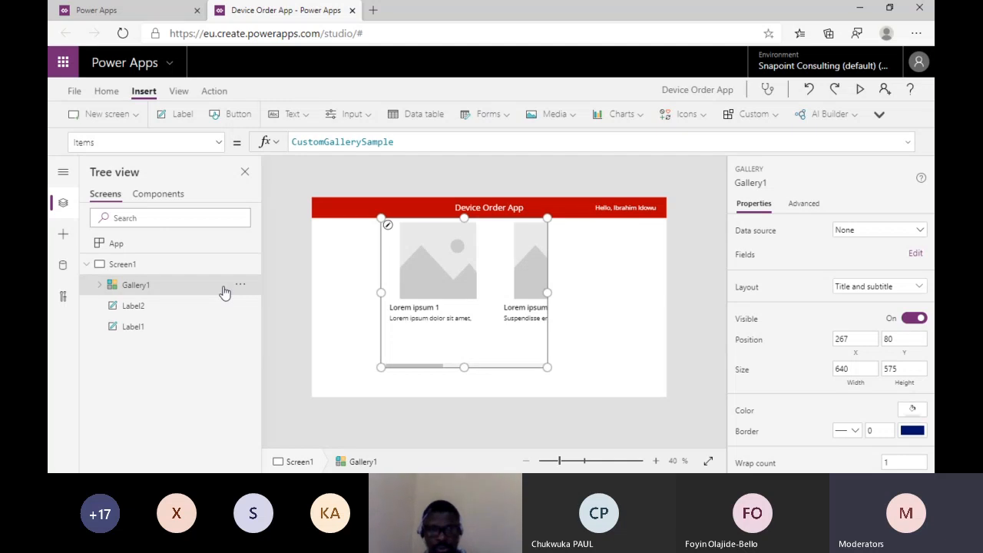
double_click(160, 286)
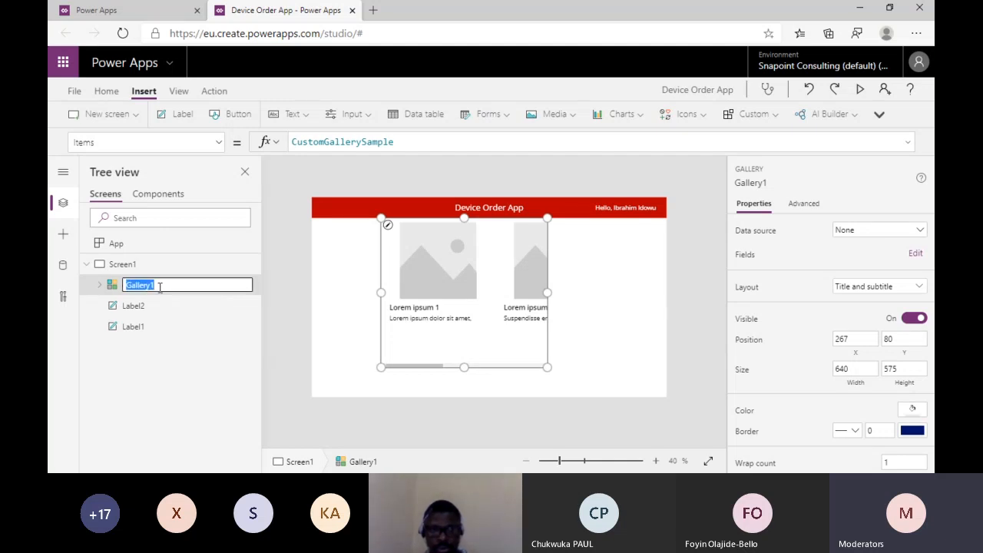
left_click(160, 286)
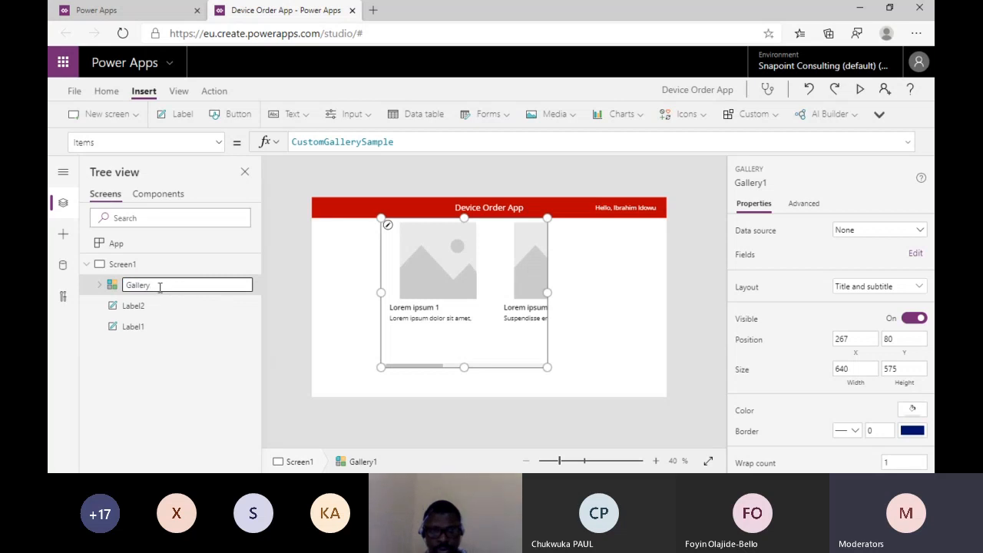
type("1")
key("Tab")
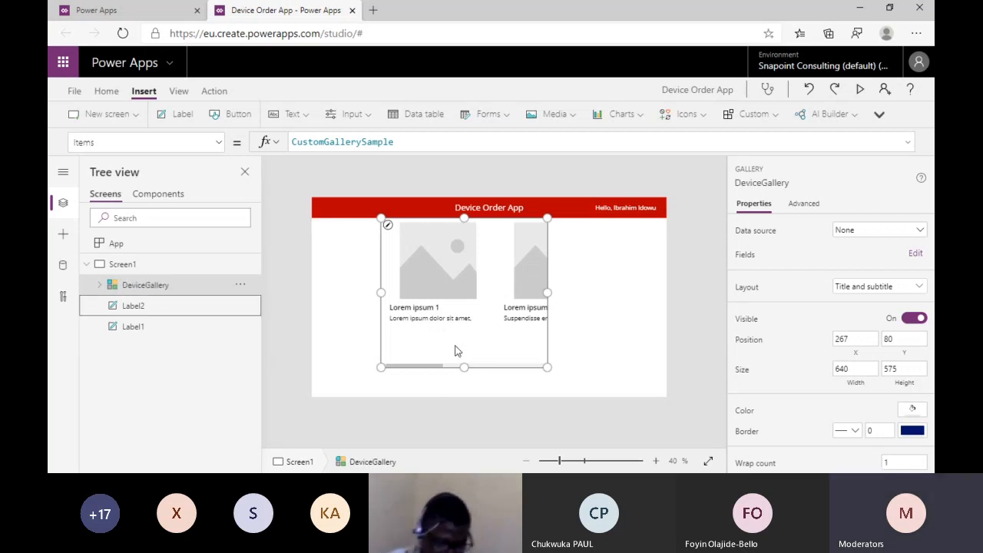
Set the Items property of DeviceGallery to the Devices table.
left_click(497, 367)
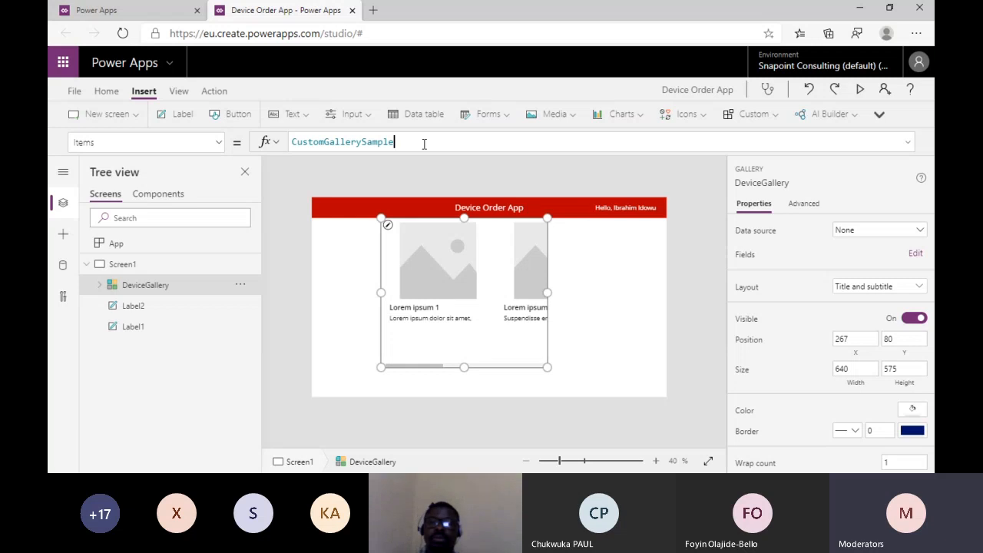
key("ctrl+a")
key("BackSpace")
type("devic")
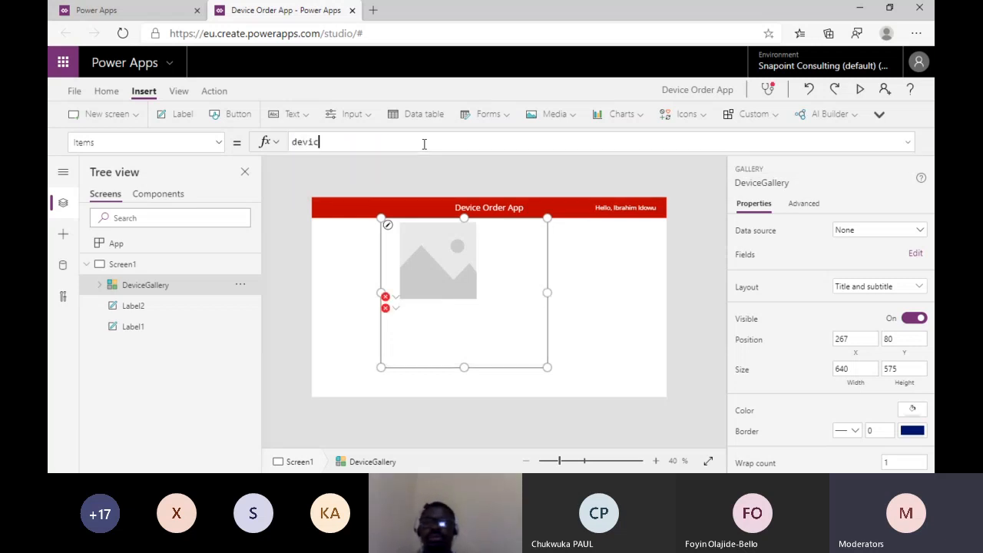
type("es")
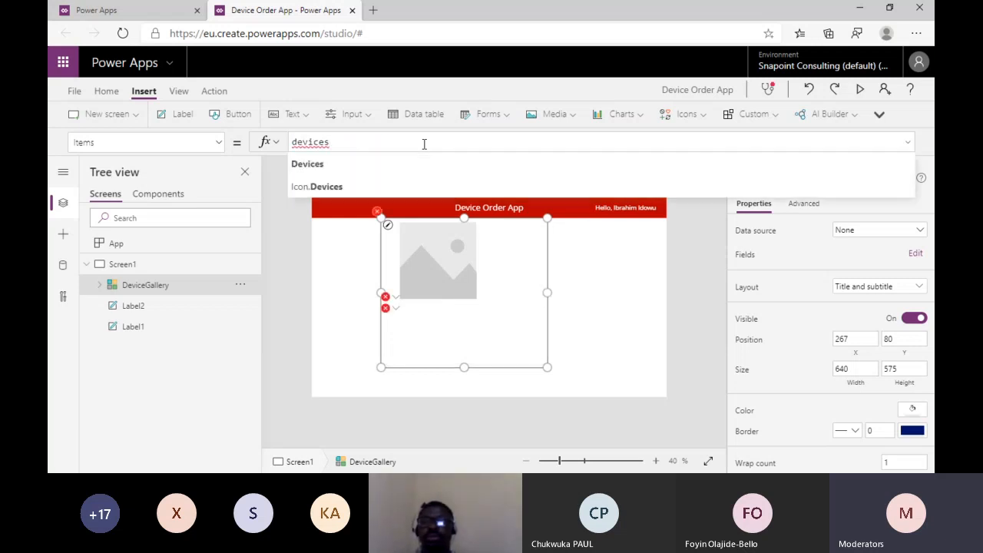
left_click(365, 169)
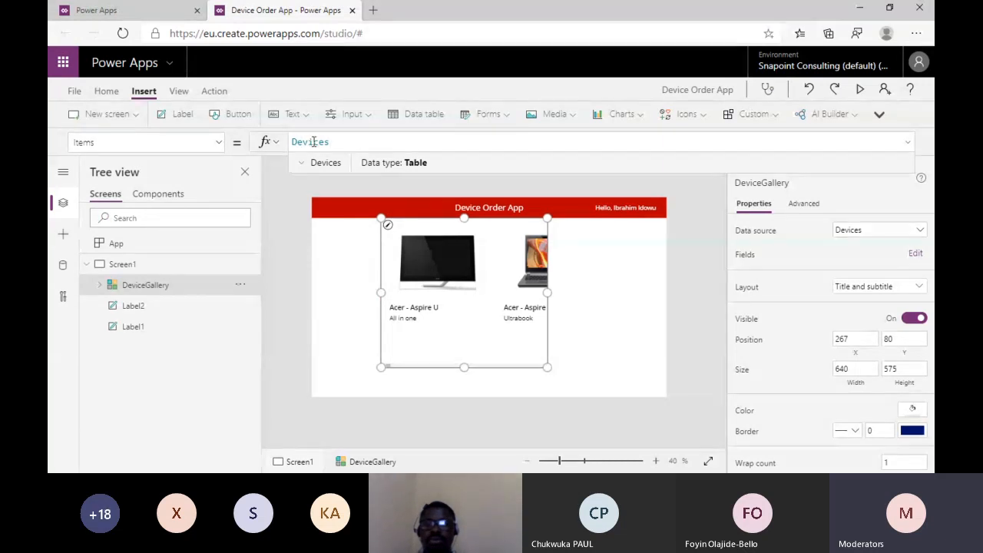
Widen DeviceGallery towards the screen's right edge to a width of about 962.
left_click_drag(545, 305, 632, 307)
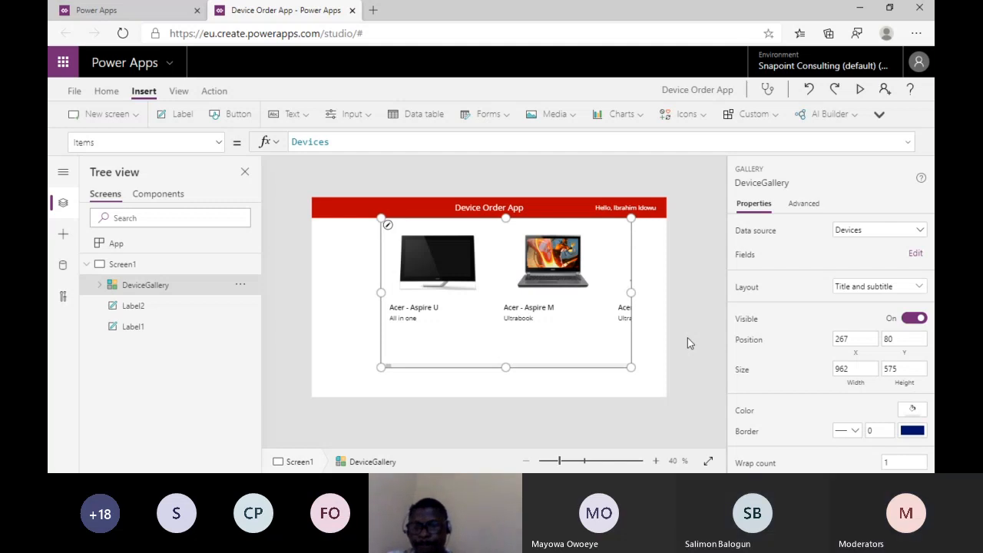
key("alt+Tab")
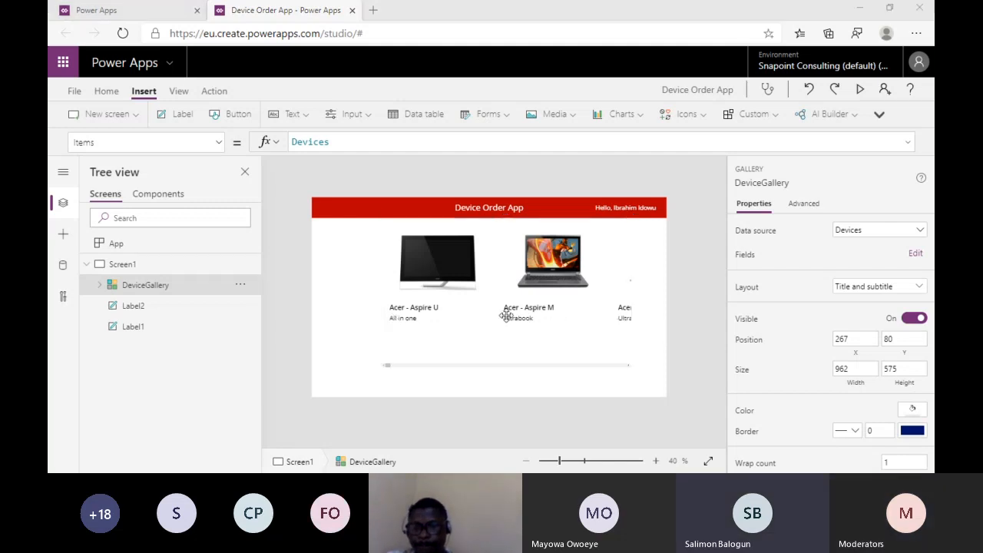
key("alt+Tab")
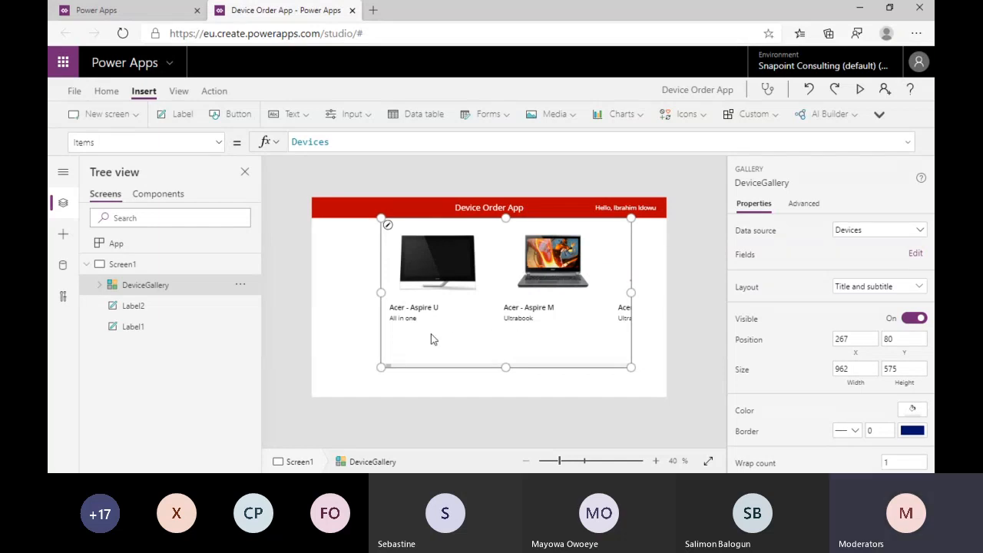
Check which Devices fields feed the title and subtitle labels in the gallery's first item.
left_click(428, 311)
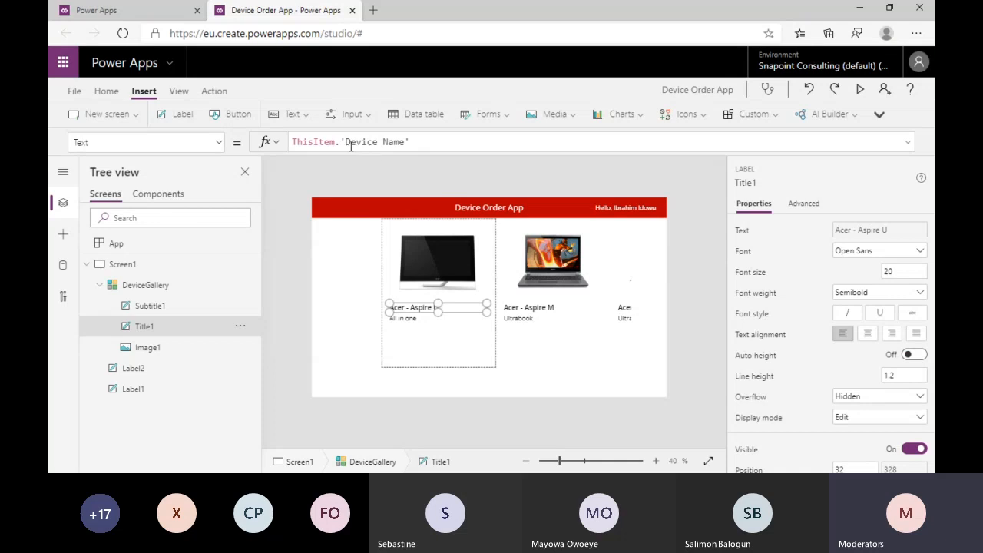
left_click(408, 319)
left_click(406, 318)
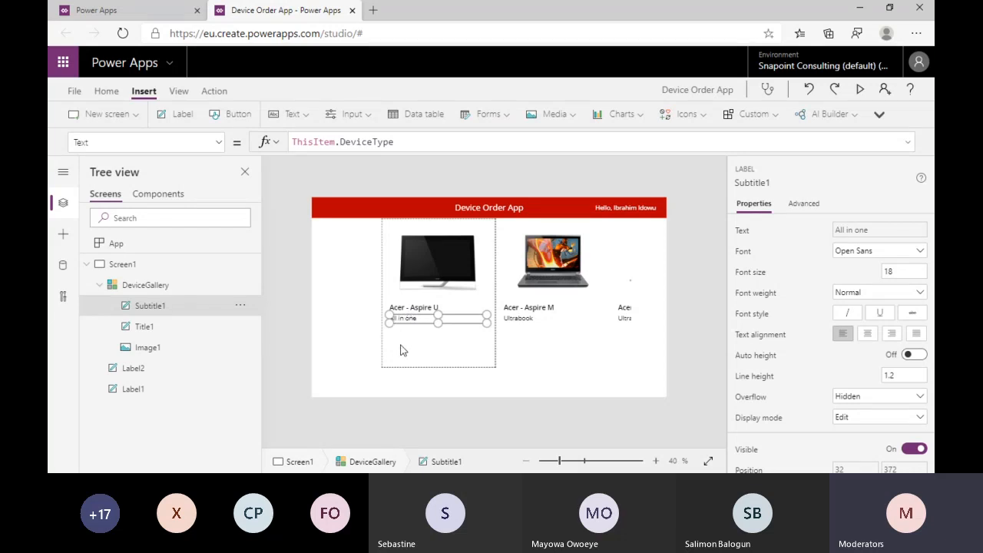
left_click(529, 361)
left_click(449, 338)
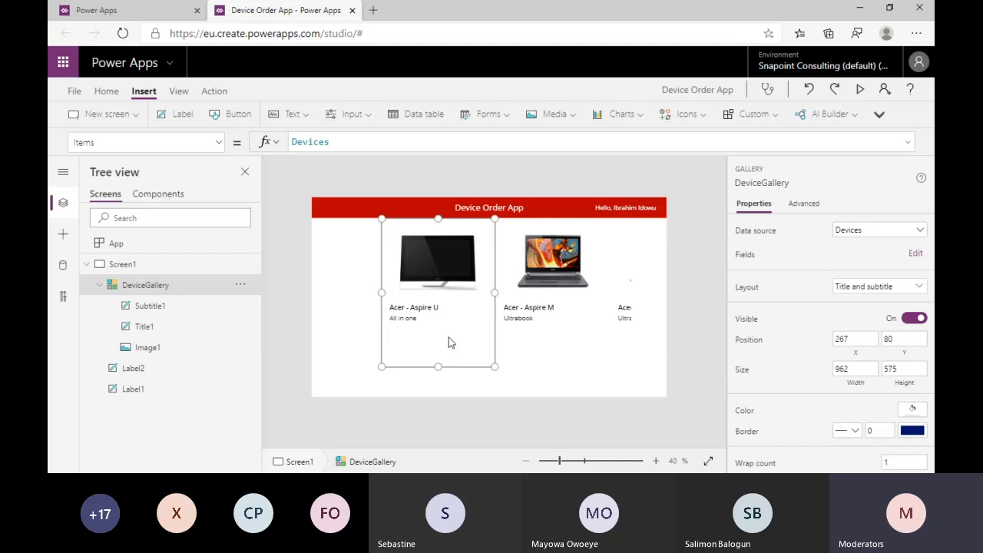
left_click(530, 361)
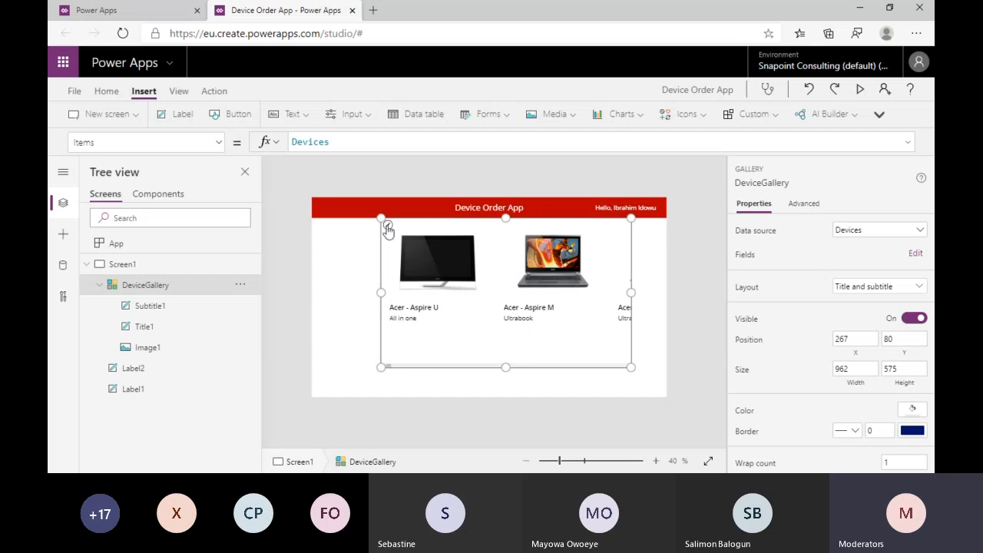
Shrink the gallery's device image to about 353 by 223 and narrow the item template to about the image's width.
left_click(460, 274)
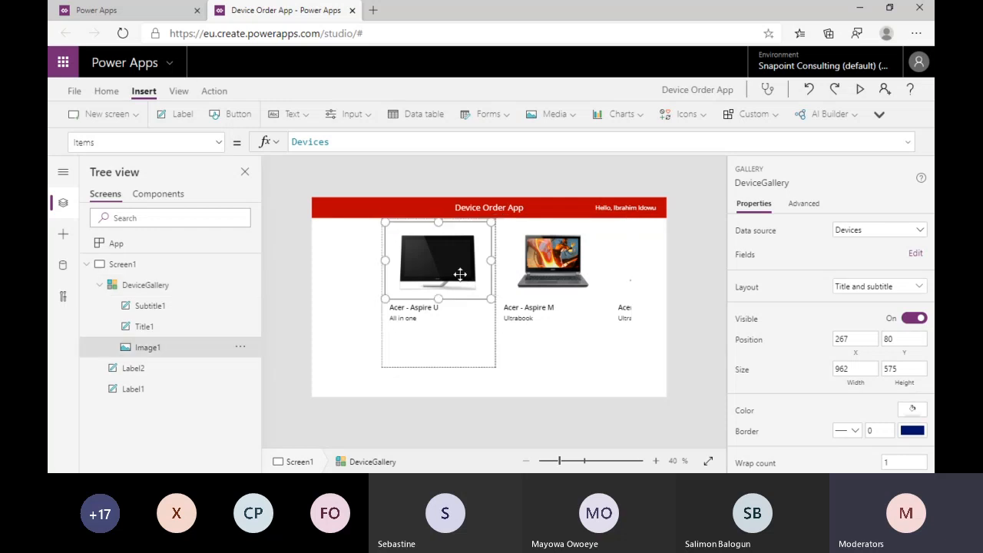
left_click_drag(439, 298, 439, 280)
left_click_drag(491, 251, 477, 251)
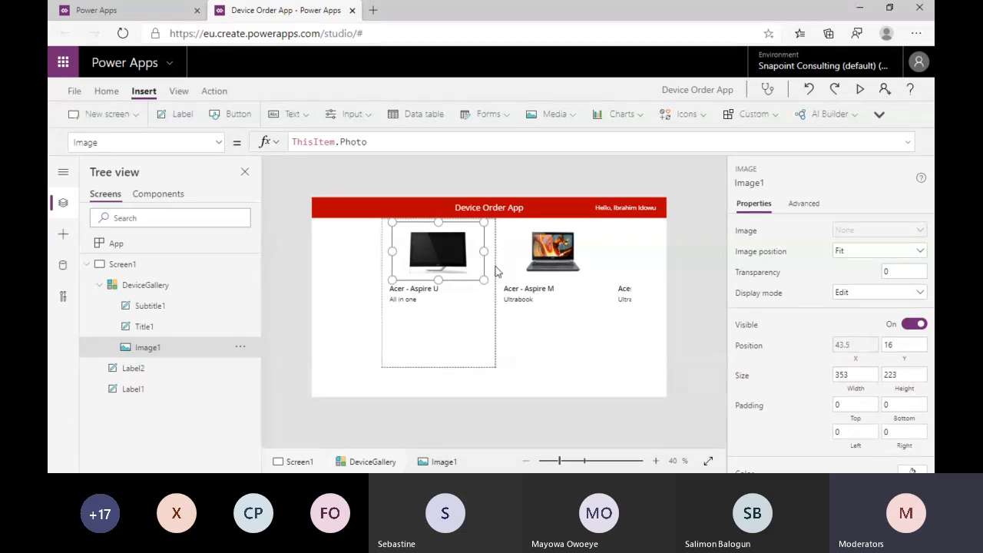
left_click(495, 269)
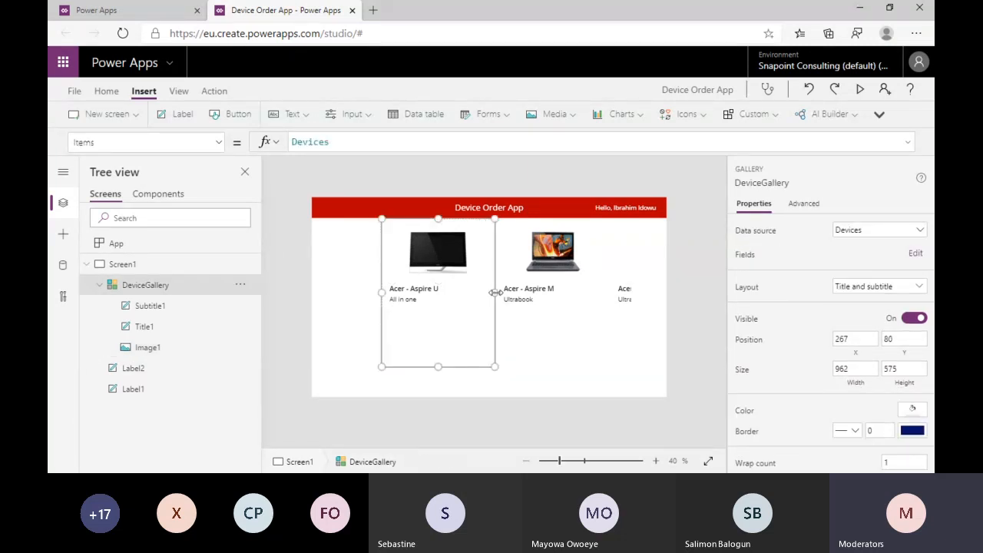
left_click_drag(495, 293, 463, 293)
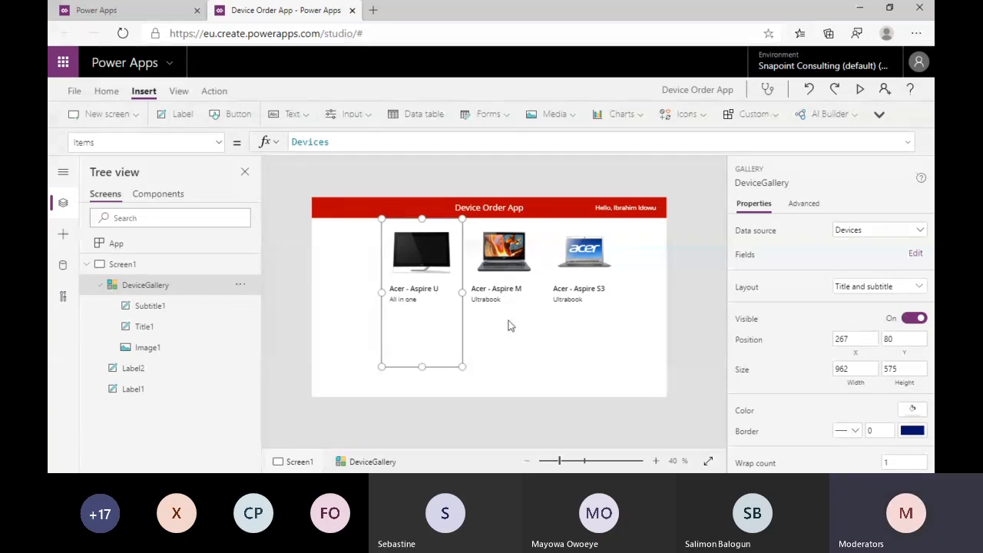
Change the Text formula of the gallery's subtitle label to ThisItem.Price.
left_click(415, 290)
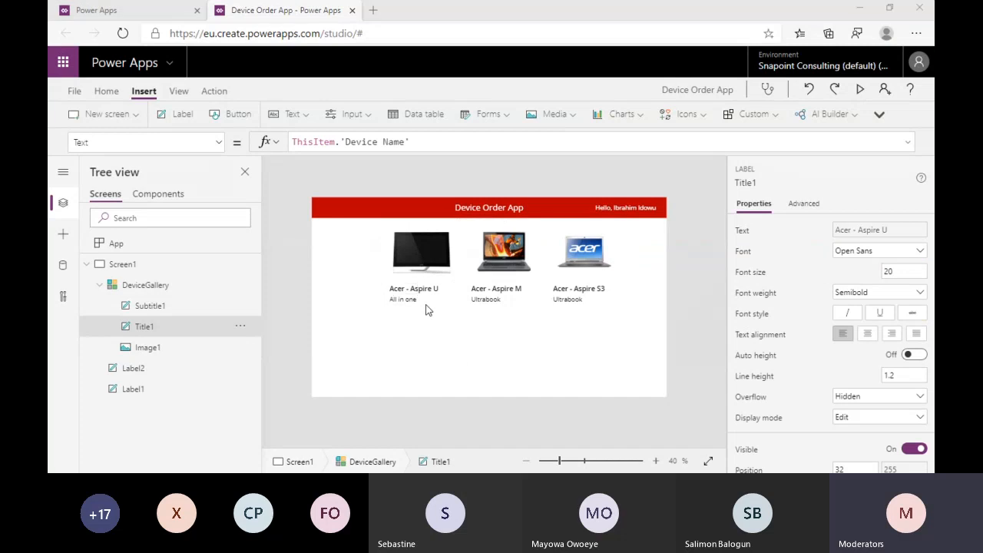
left_click(407, 300)
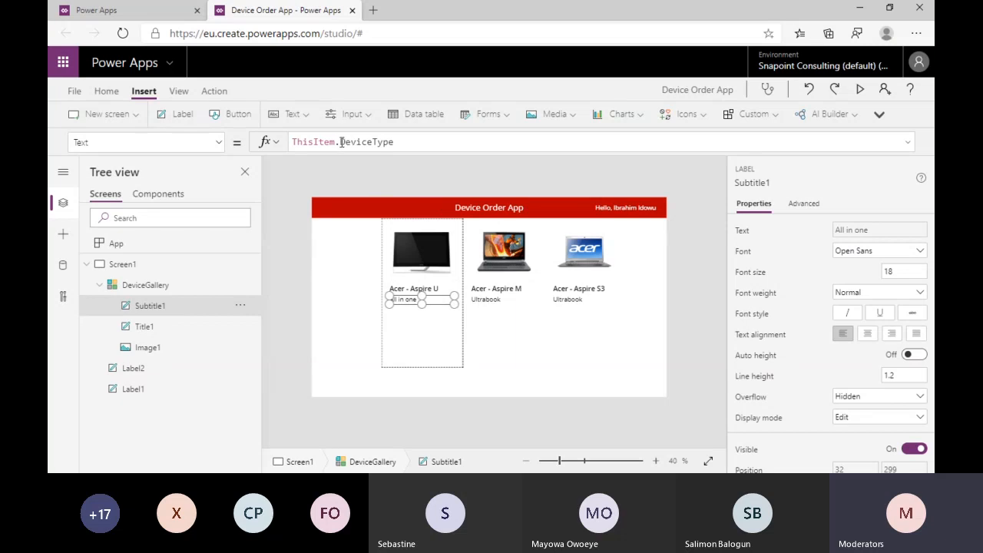
left_click_drag(341, 142, 423, 142)
key("BackSpace")
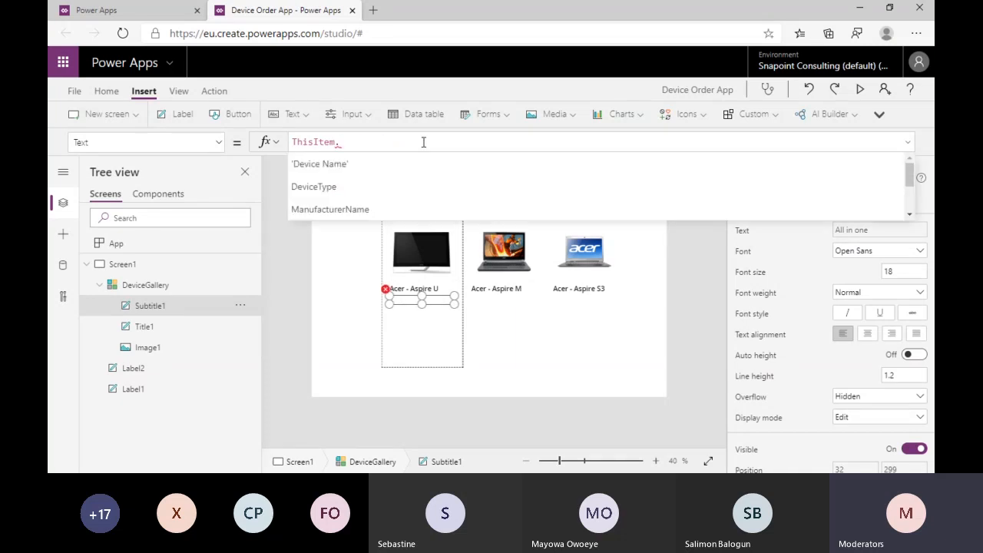
type("pri")
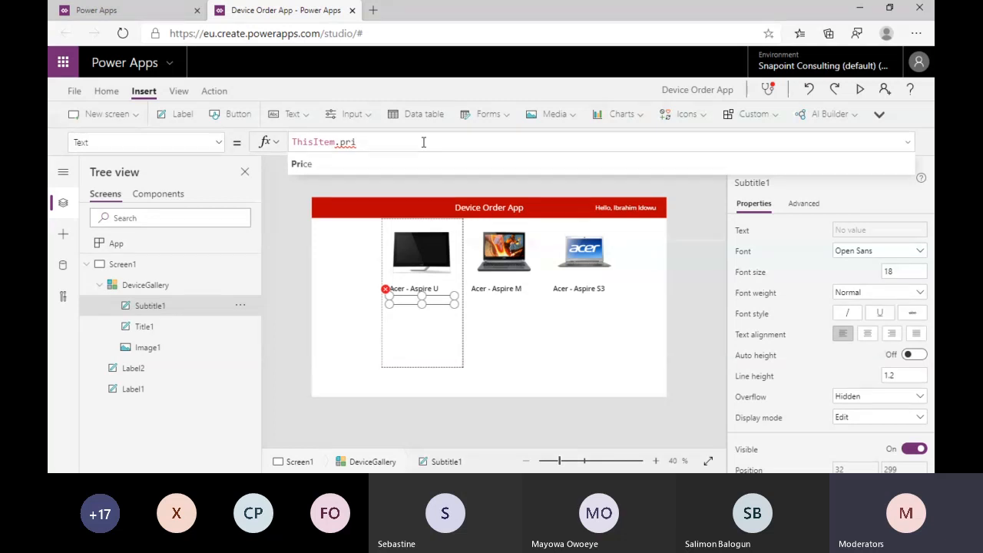
left_click(424, 163)
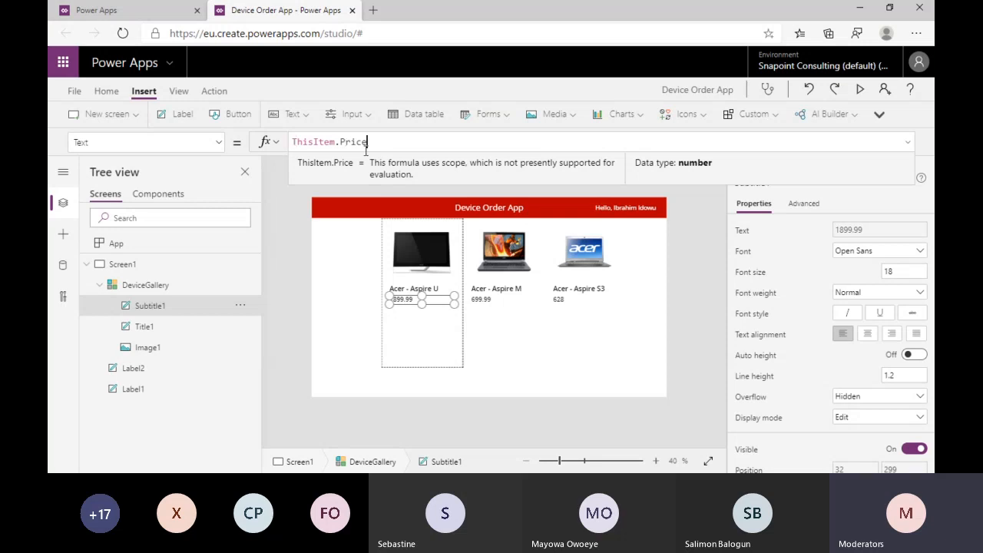
left_click(415, 323)
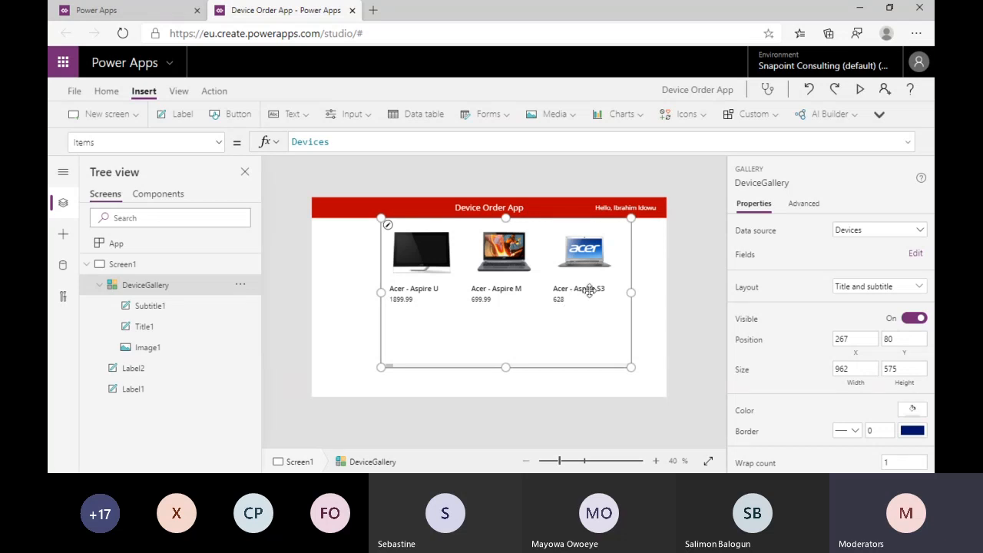
Add a label inside the gallery's item template and place it below the price at about X 52, Y 420.
left_click(423, 329)
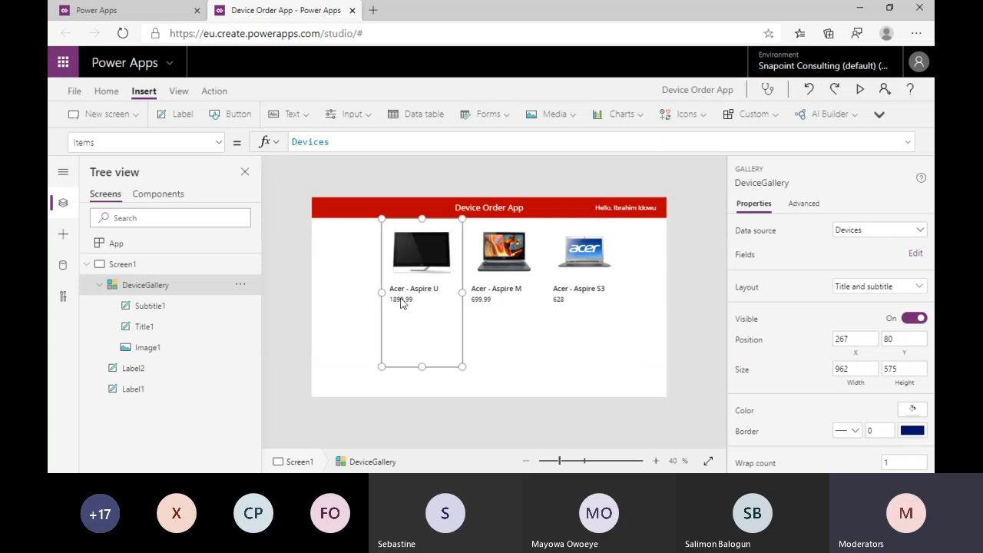
left_click(400, 301)
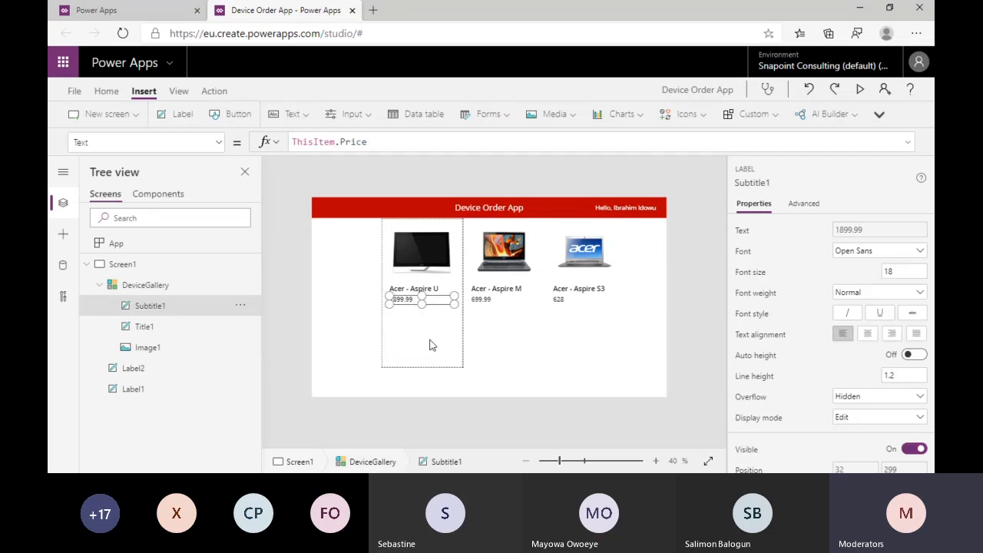
left_click(430, 345)
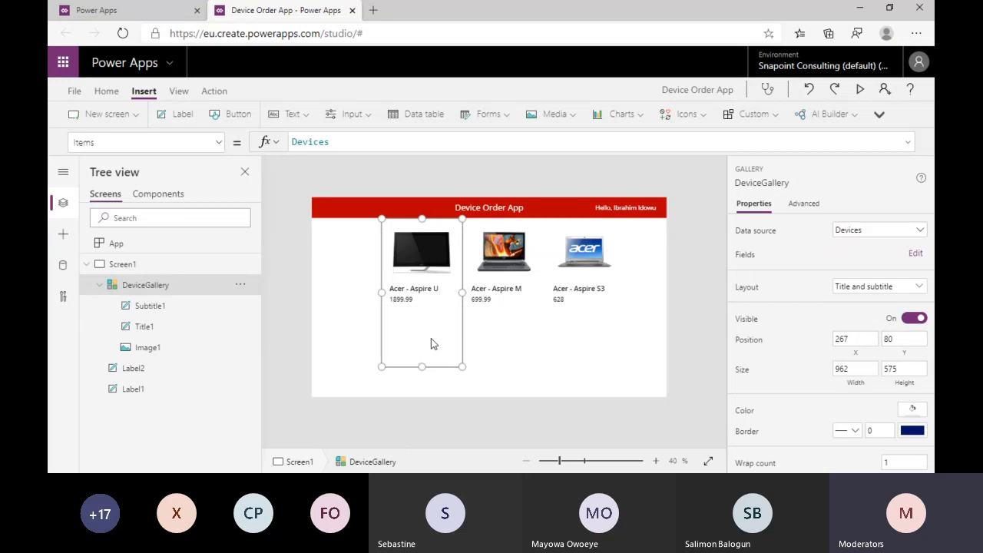
left_click(183, 115)
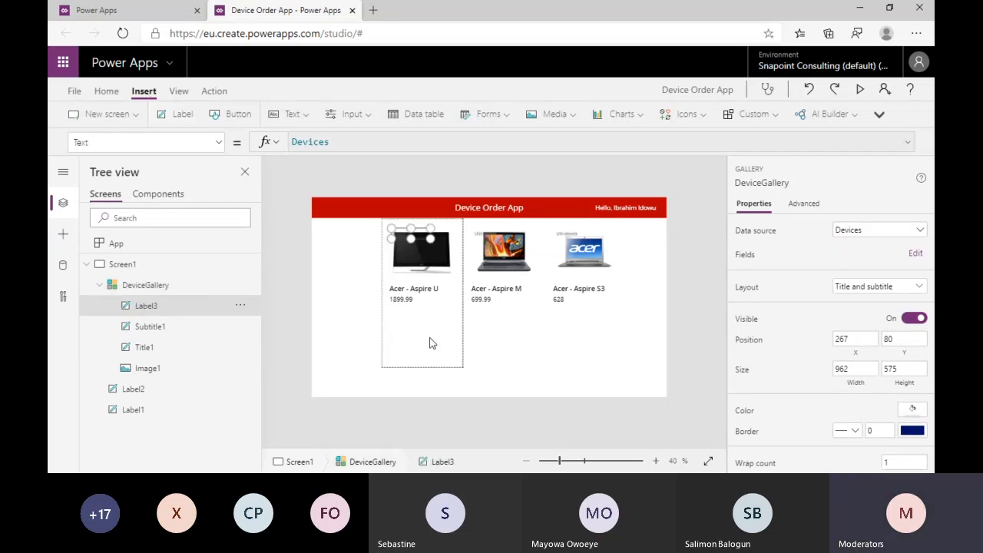
left_click_drag(424, 234, 427, 333)
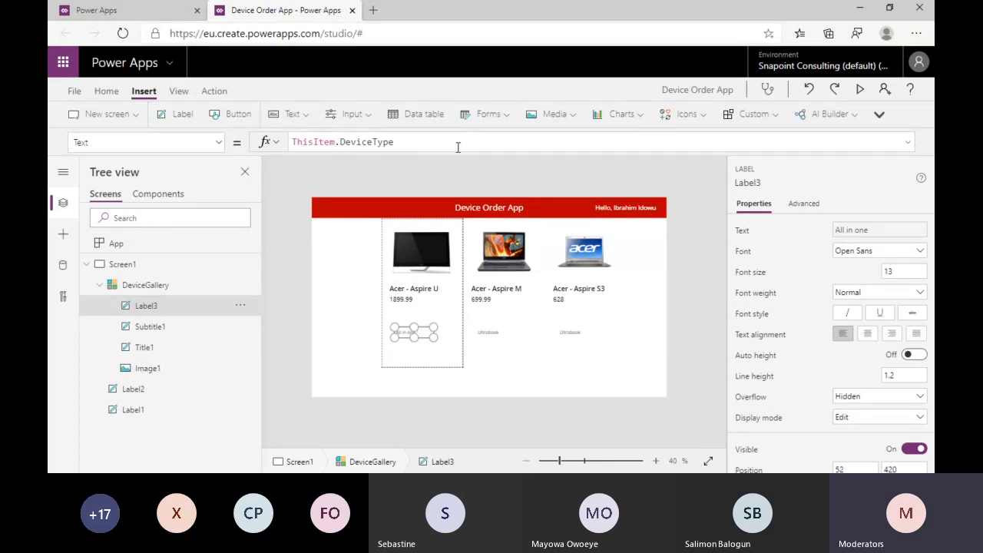
Set the new gallery label's Text formula to ThisItem.Title, widen the label and move it up under the price to X 47, Y 351.
left_click(346, 145)
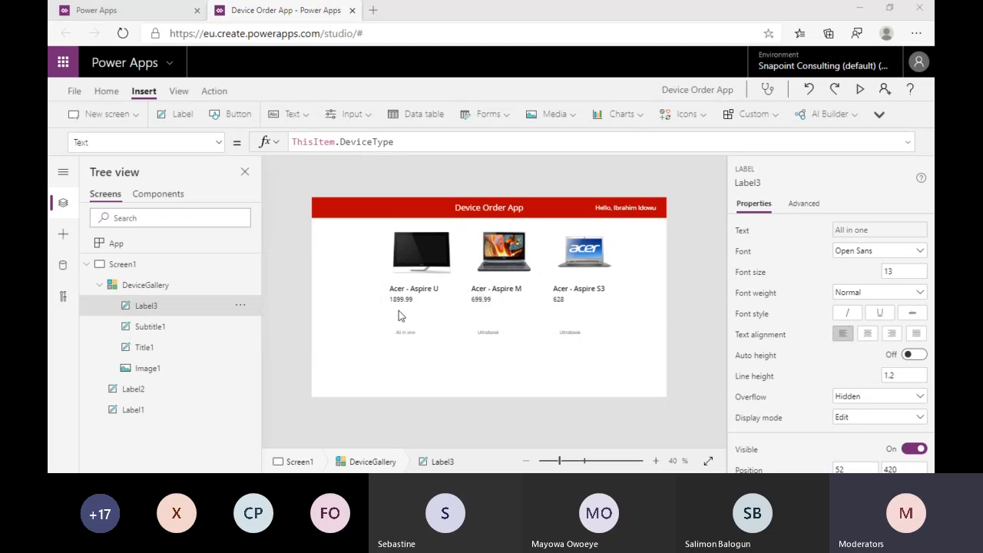
left_click(452, 298)
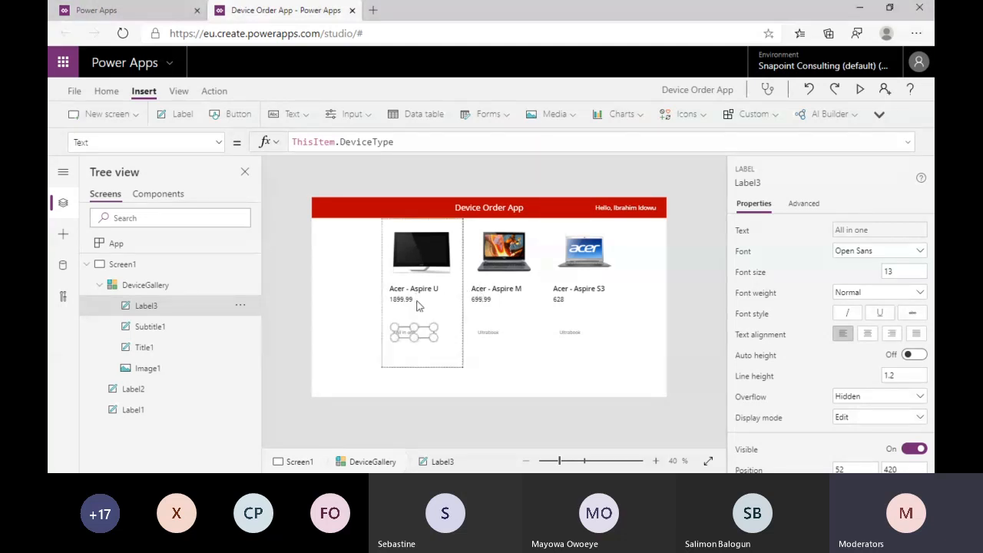
double_click(352, 141)
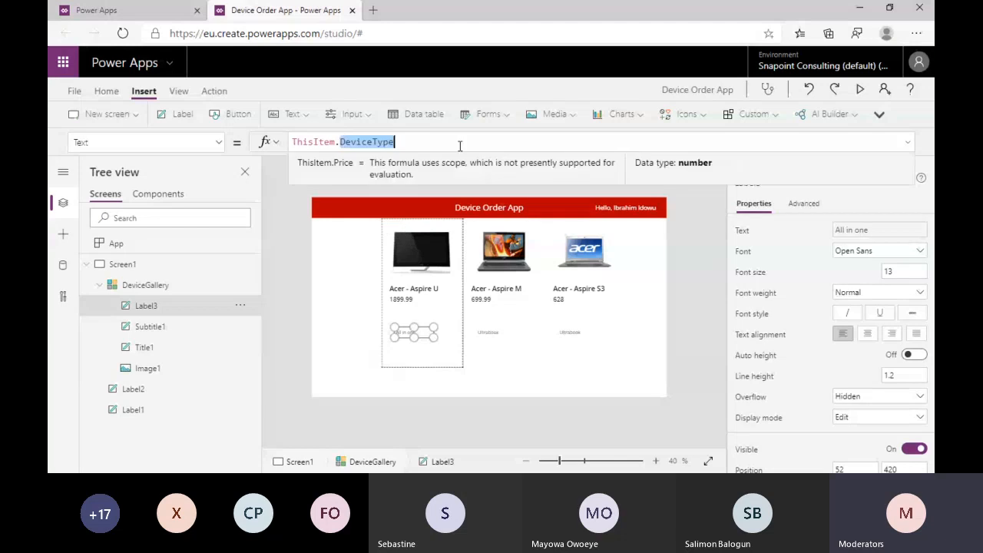
type("Title")
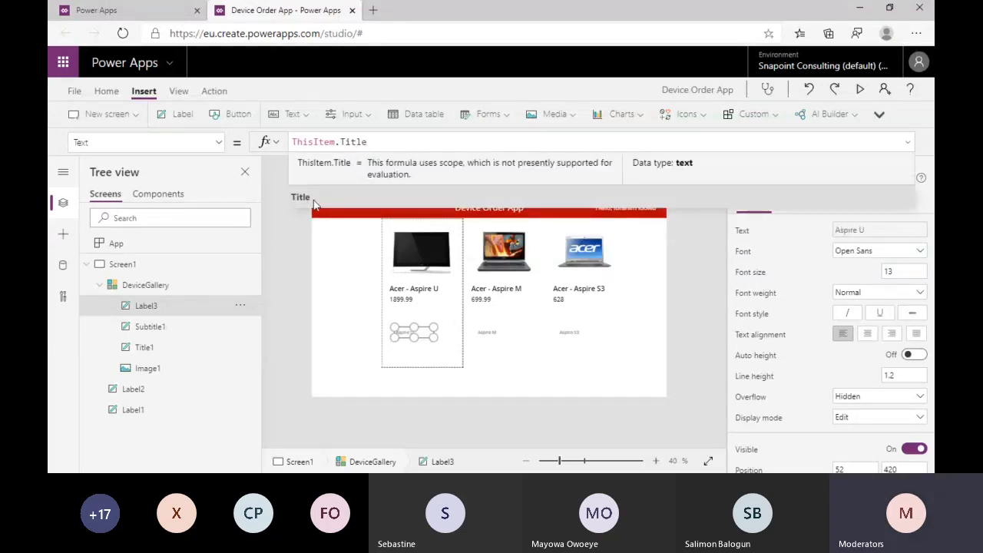
left_click_drag(438, 326, 454, 323)
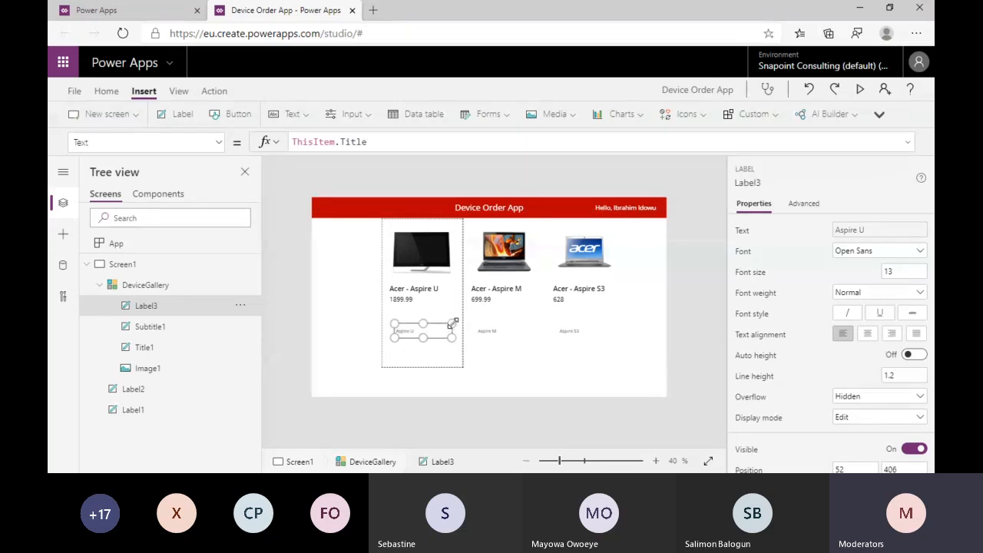
left_click(424, 292)
left_click_drag(413, 336, 402, 315)
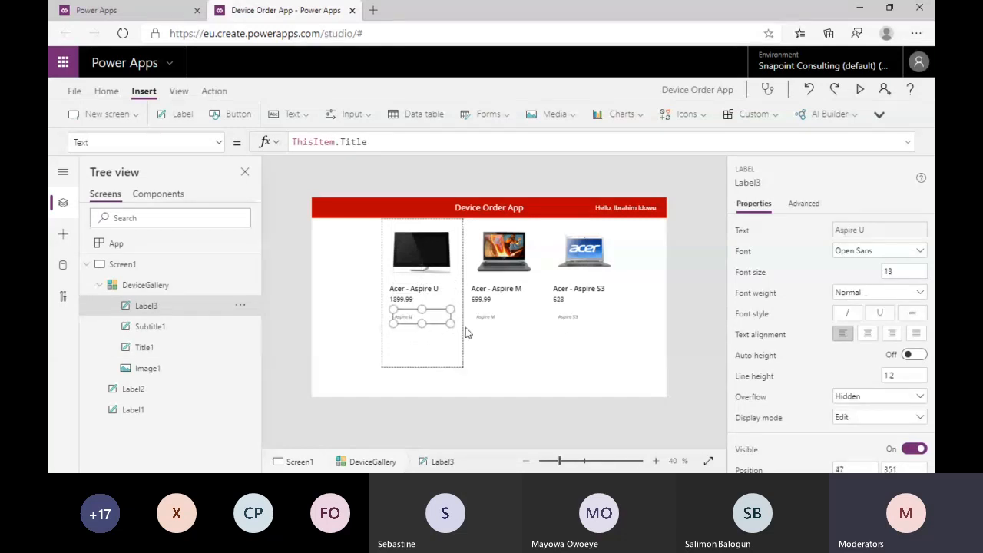
Widen DeviceGallery to about 1099 so it reaches the app screen's right edge and adjust its height to about 564.
left_click(430, 349)
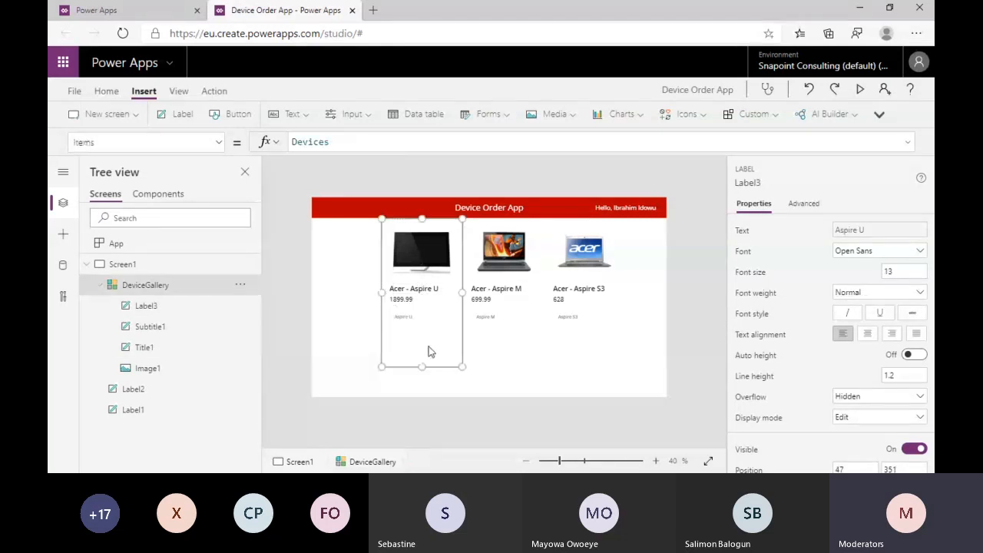
left_click(513, 338)
left_click_drag(630, 292, 691, 301)
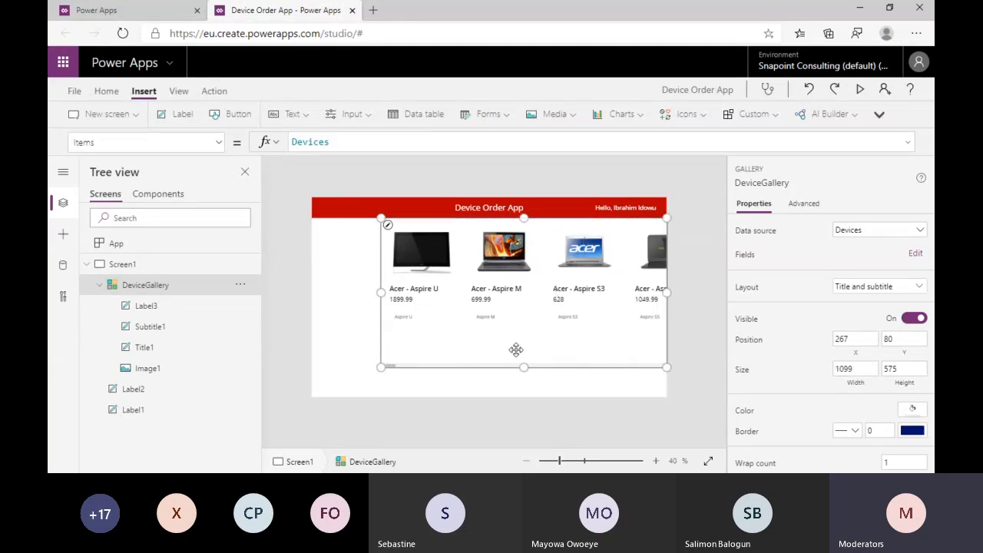
left_click(418, 301)
left_click(420, 351)
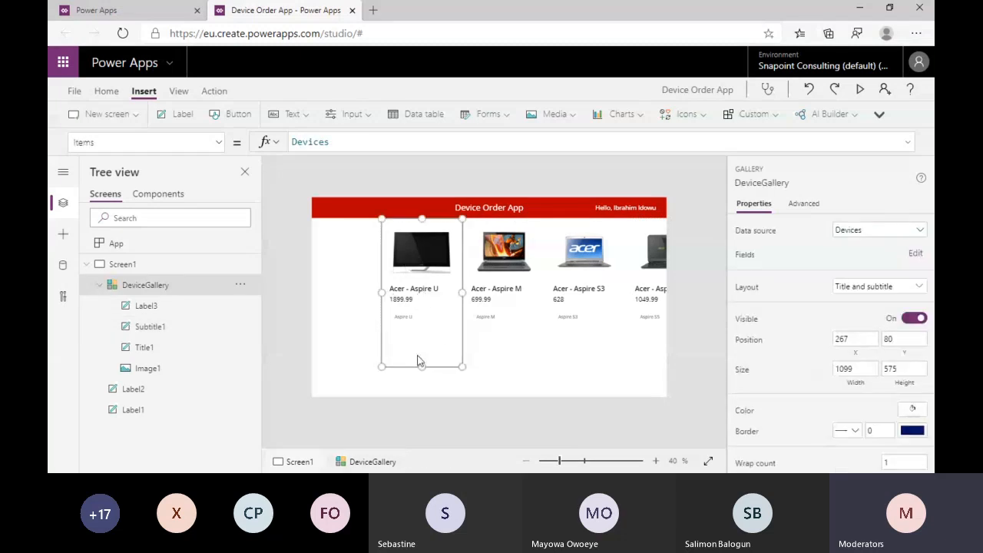
left_click(524, 367)
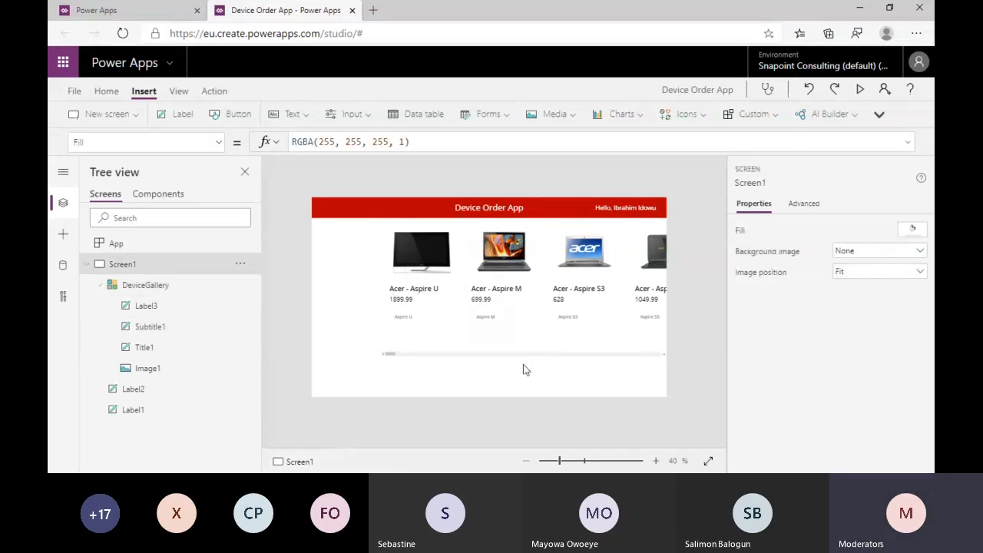
left_click(507, 352)
left_click_drag(524, 355, 524, 365)
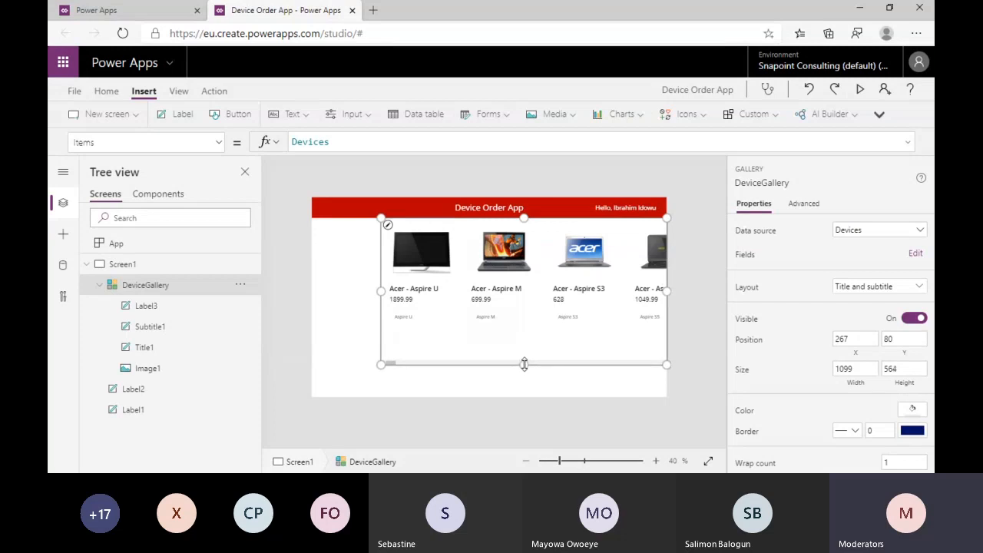
left_click(368, 300)
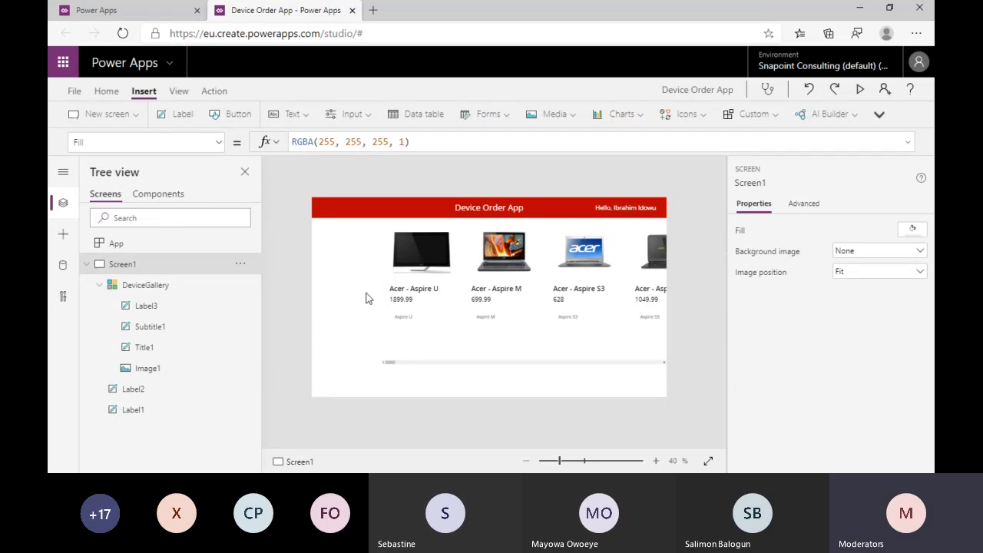
Insert a vertical gallery connected to the Manufacturers data source and narrow it to about 605 wide.
left_click(881, 116)
left_click(816, 143)
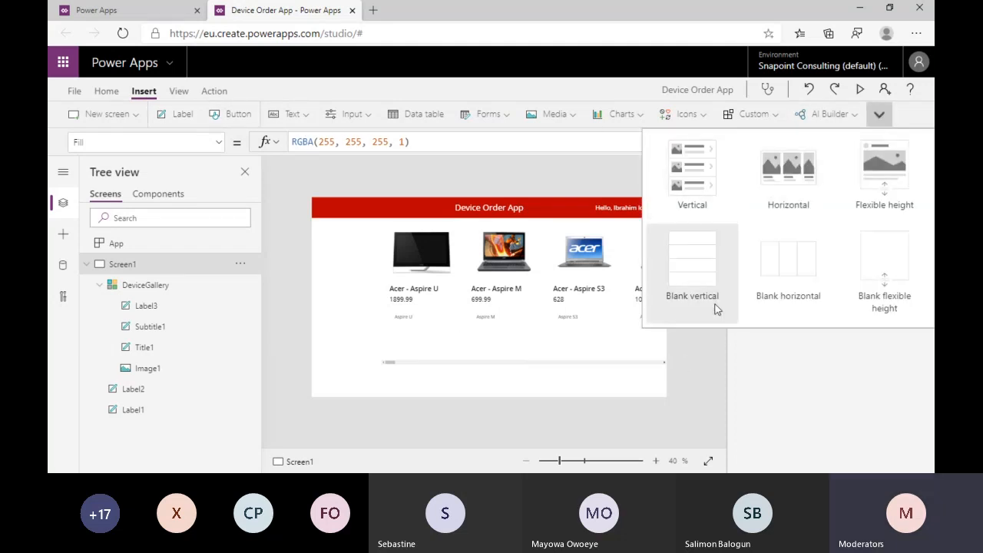
left_click(692, 176)
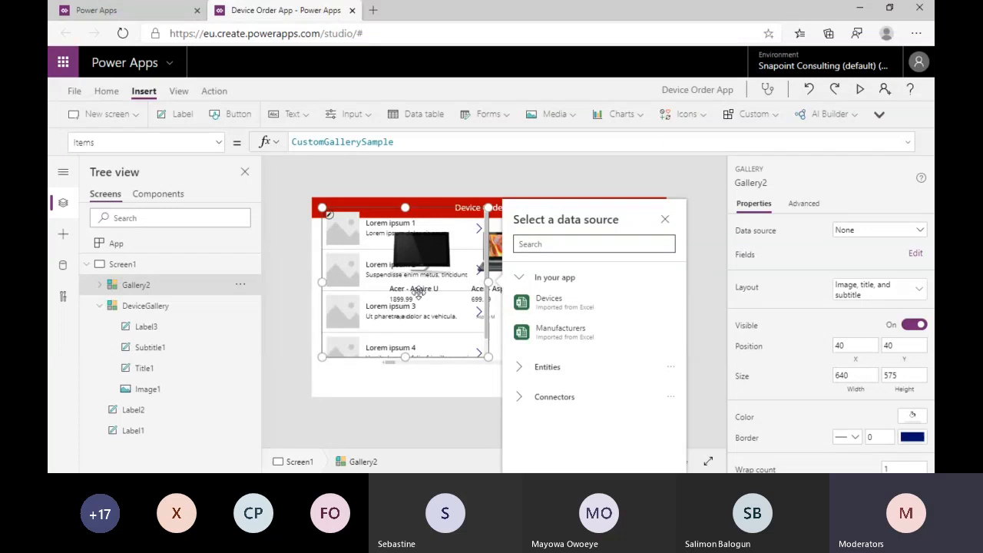
left_click(561, 333)
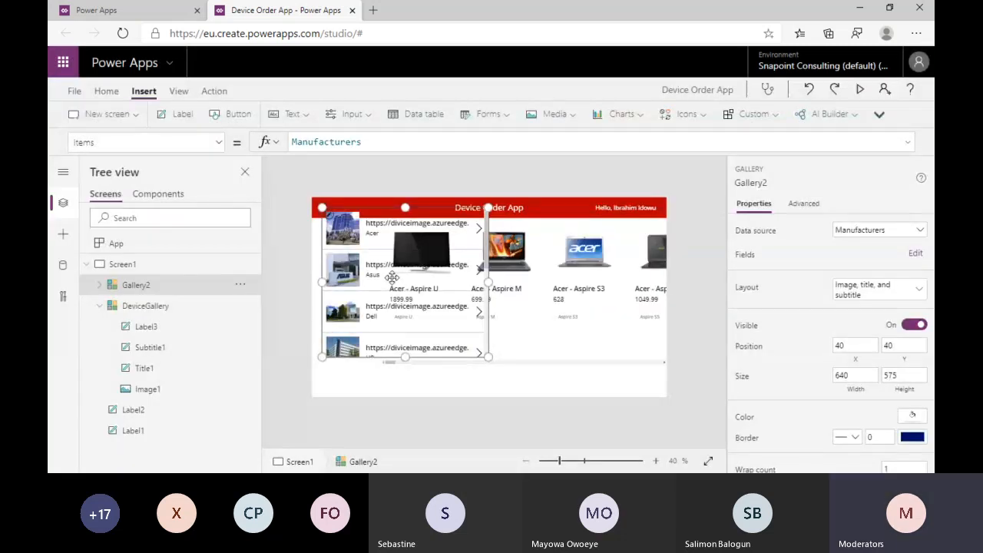
mouse_move(491, 283)
left_mouse_down()
mouse_move(388, 290)
mouse_move(482, 296)
left_mouse_up()
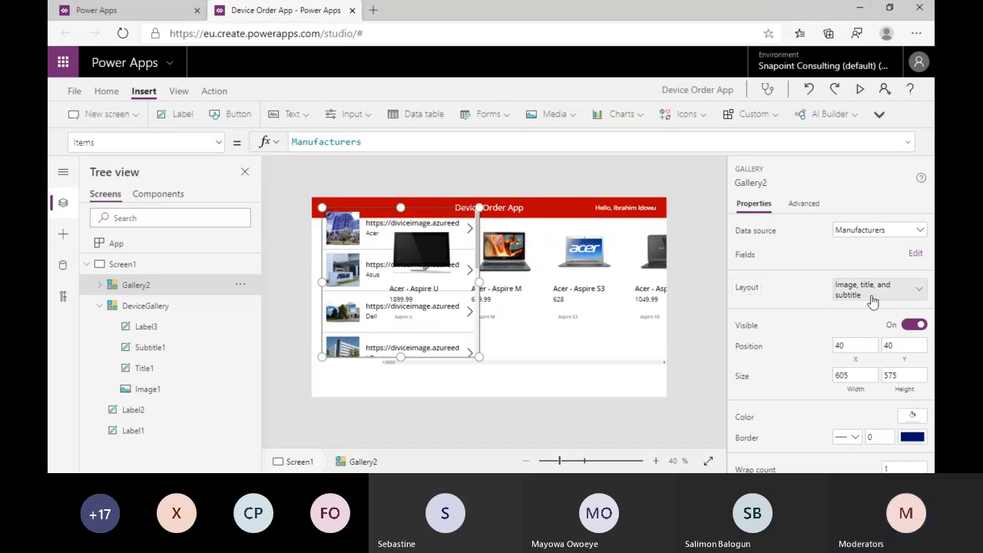
Change the manufacturers gallery's layout to 2 columns and narrow the gallery to about 322.
left_click(907, 294)
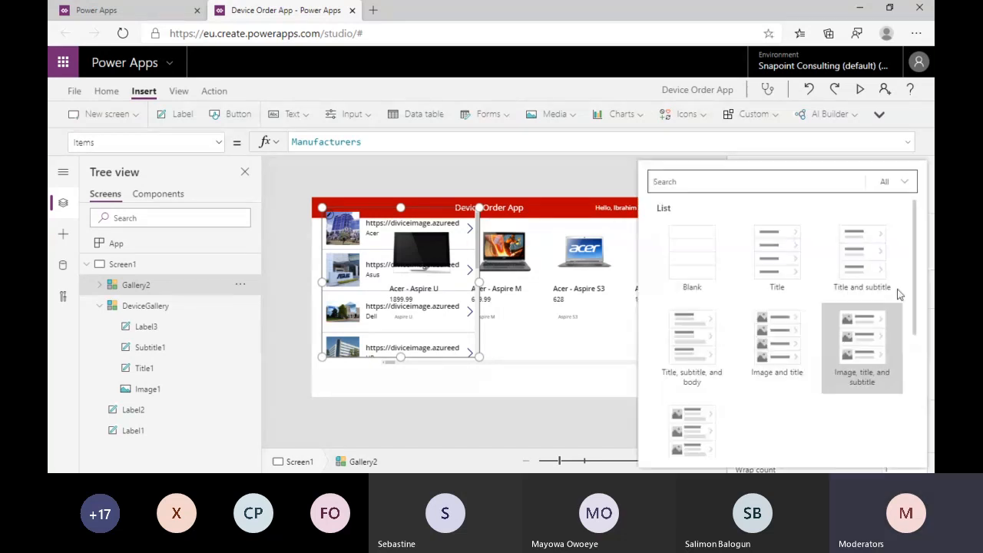
scroll(737, 345, "down", 4)
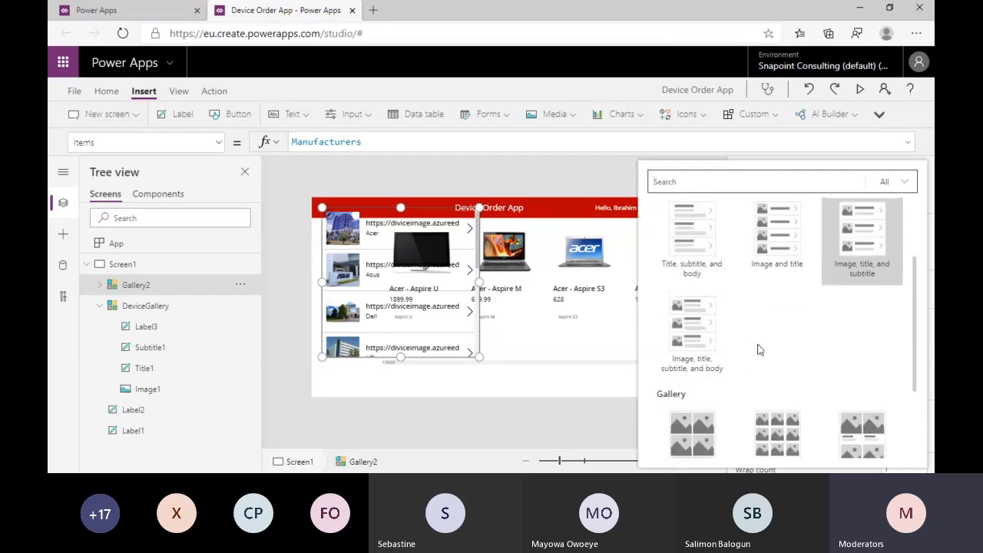
scroll(759, 349, "up", 4)
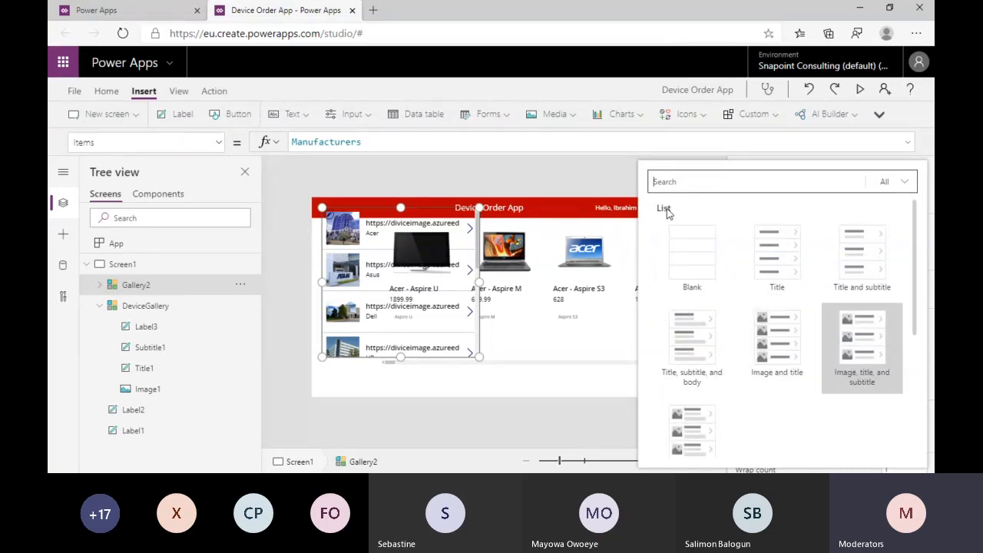
scroll(753, 323, "down", 2)
scroll(678, 393, "down", 2)
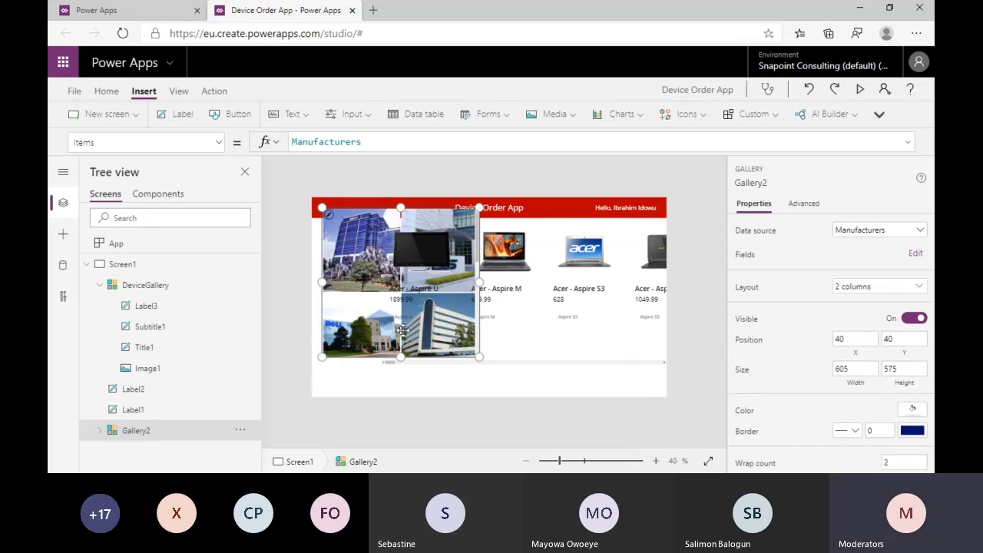
left_click_drag(478, 283, 406, 284)
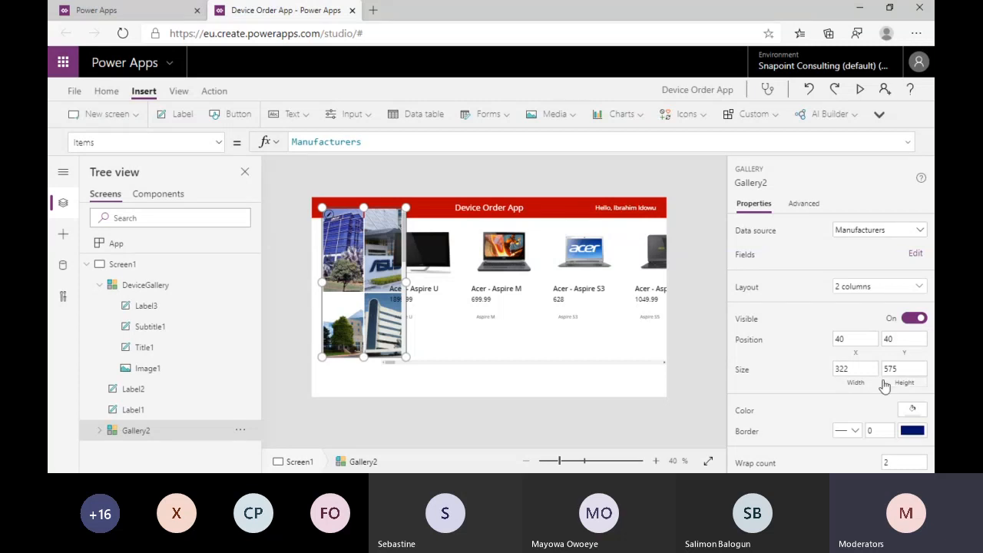
Set the manufacturers gallery's wrap count to 1 so its images form a single column.
scroll(884, 385, "down", 2)
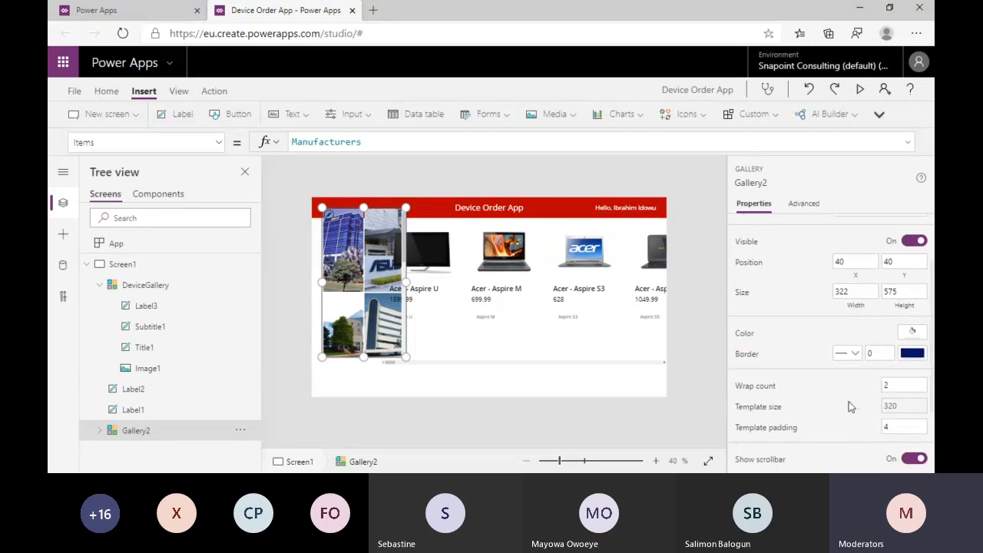
scroll(849, 398, "up", 2)
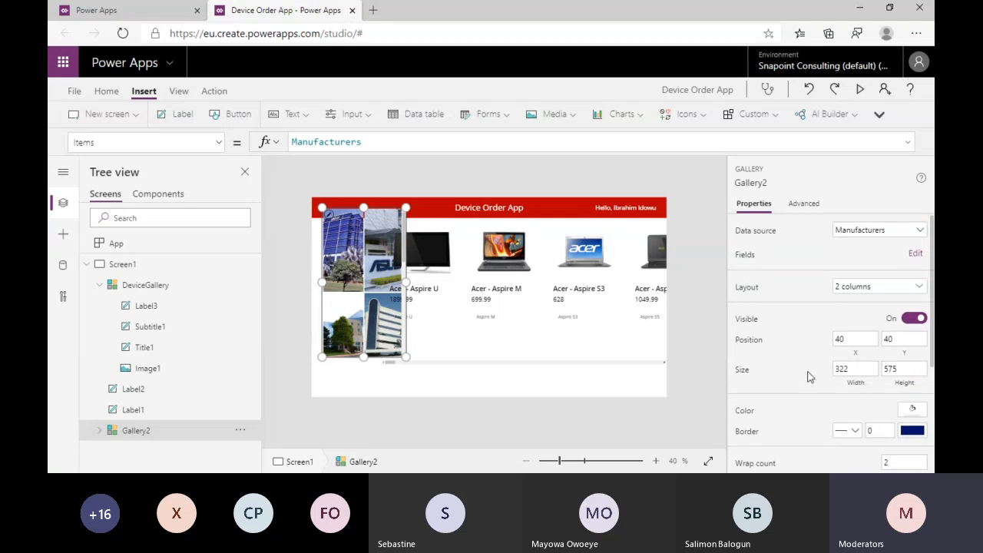
left_click(874, 288)
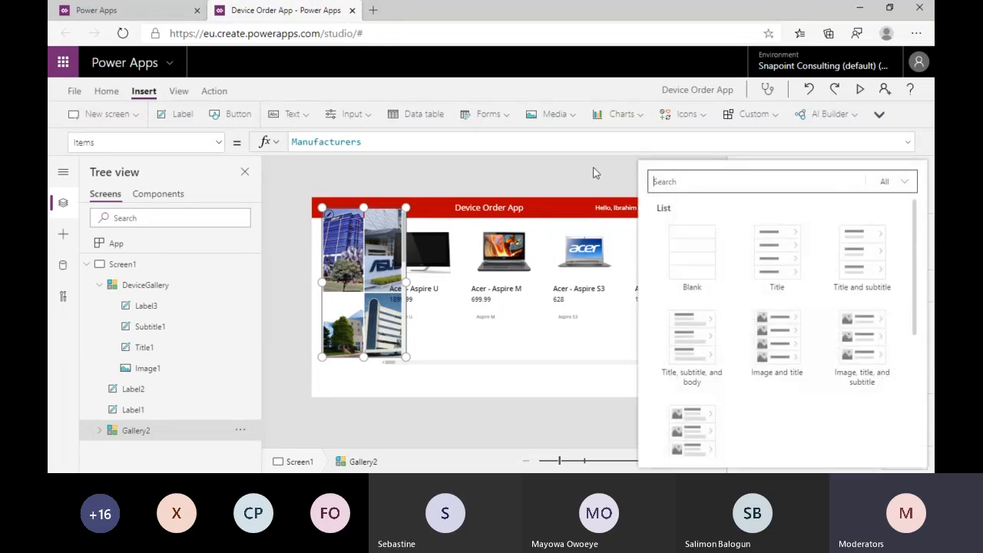
left_click(593, 172)
left_click(380, 290)
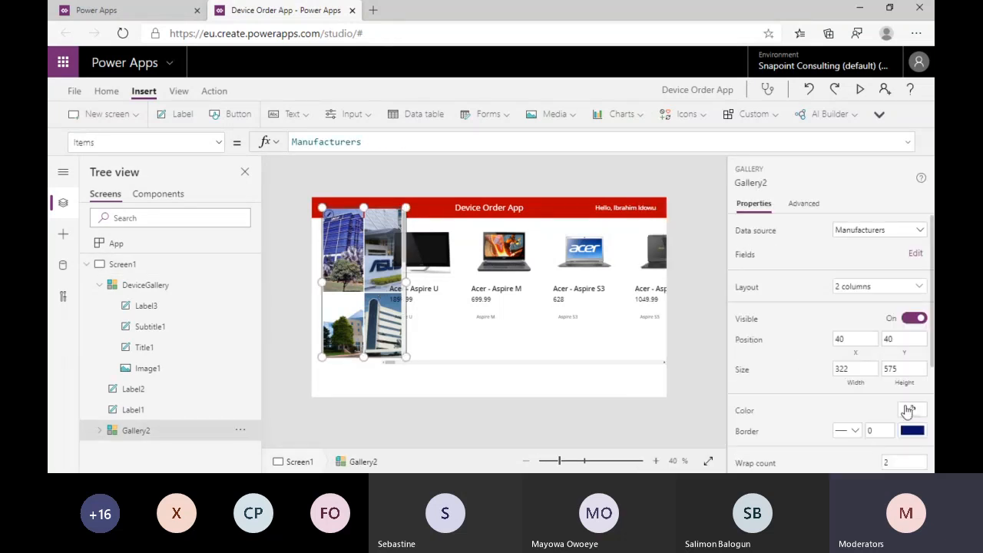
scroll(905, 409, "down", 1)
scroll(904, 415, "down", 2)
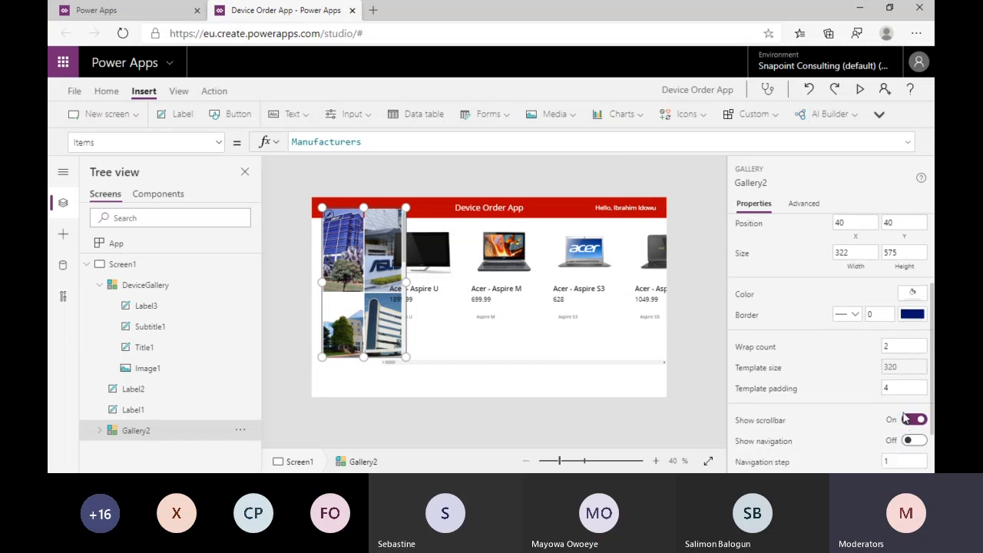
scroll(904, 418, "down", 2)
scroll(903, 419, "up", 2)
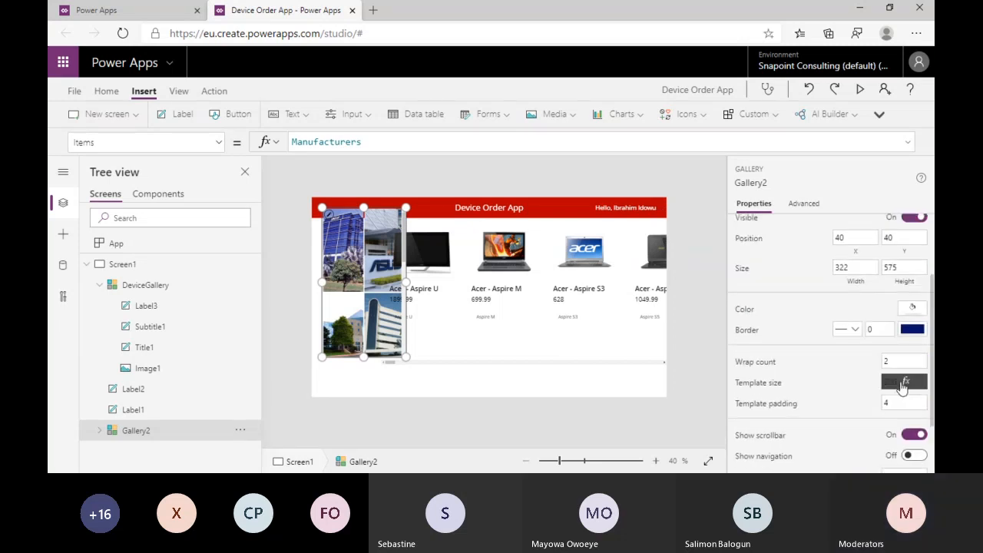
left_click(893, 361)
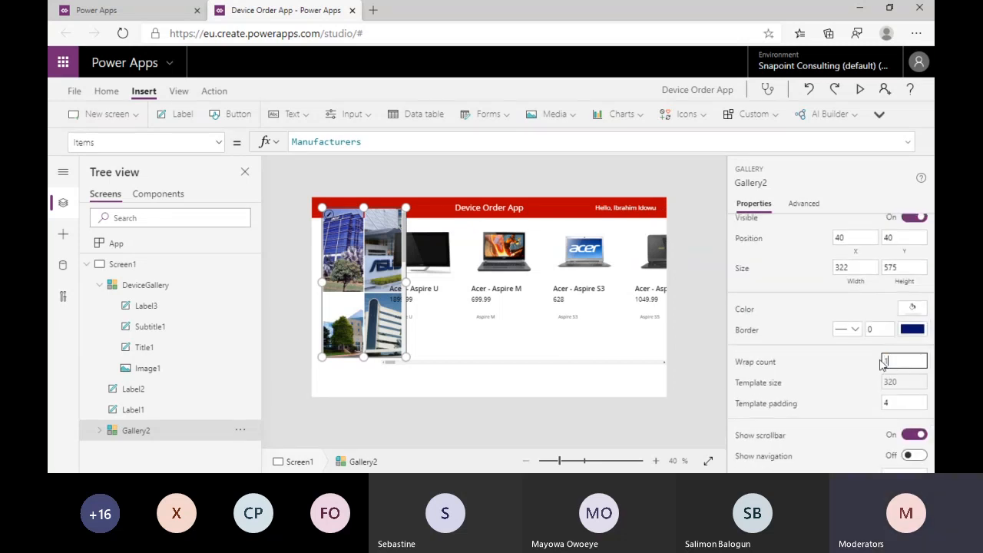
left_click(904, 402)
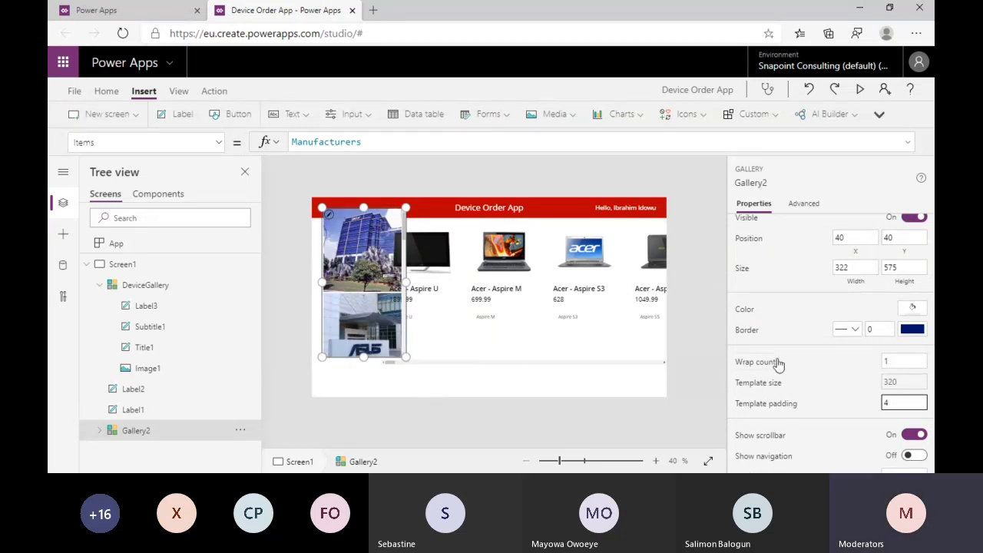
left_click(901, 361)
Fit the manufacturers gallery beside the device gallery and under the header, at X 0, Y 80, about 289 wide and 688 high.
left_click_drag(363, 356, 358, 395)
left_click_drag(327, 305, 312, 302)
left_click_drag(358, 207, 356, 214)
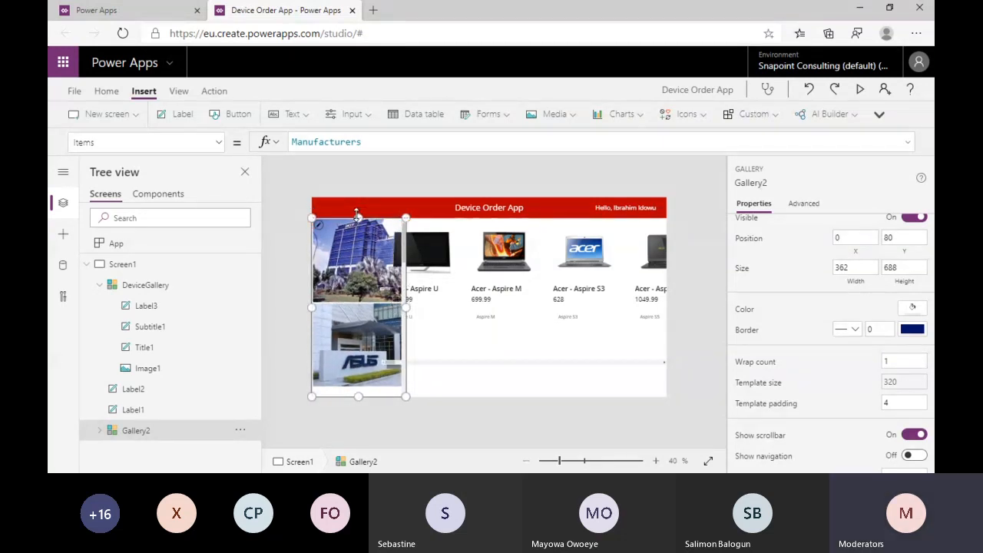
left_click_drag(406, 307, 386, 307)
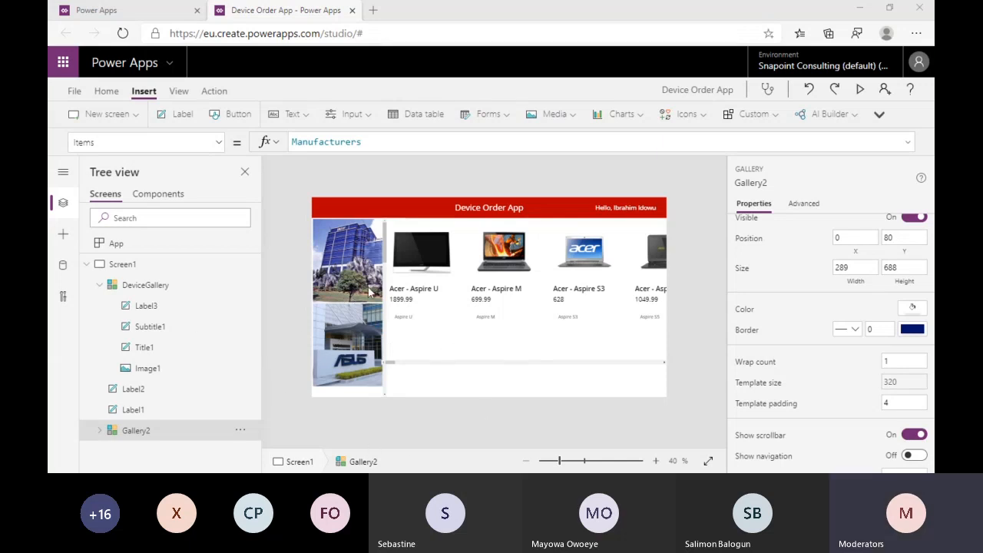
left_click(353, 305)
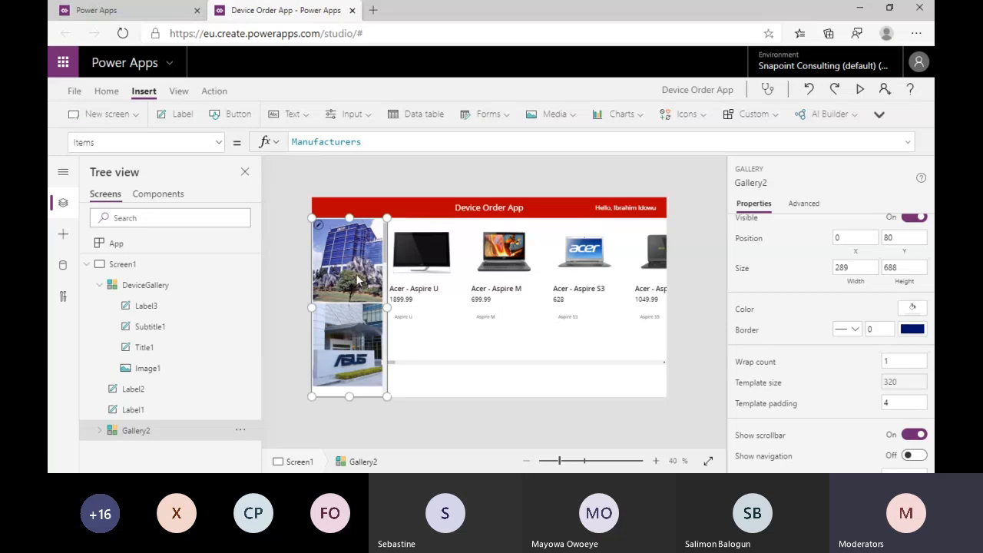
left_click(356, 274)
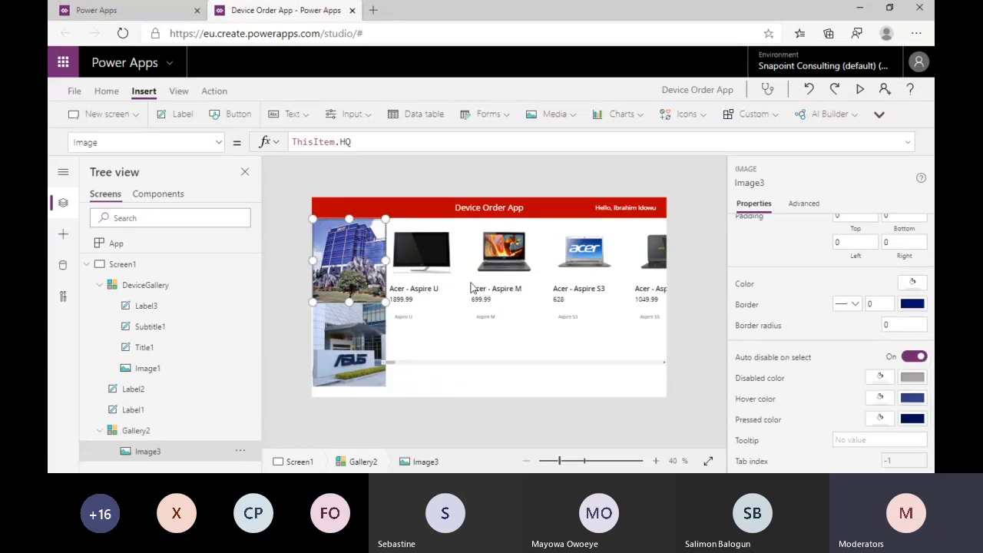
Rename the manufacturers gallery as ManufacturerGallery.
double_click(148, 429)
left_click(148, 429)
key("BackSpace")
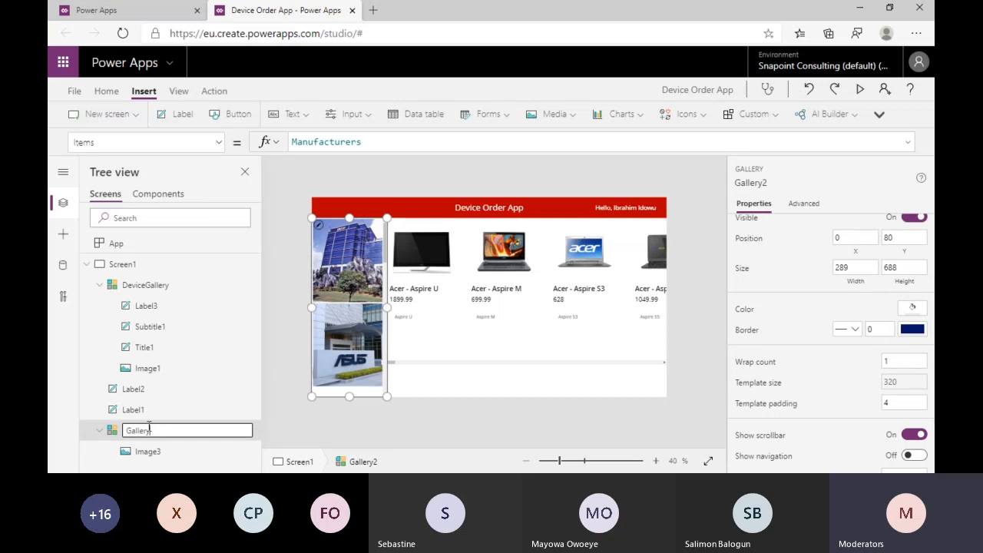
key("Left")
key("Left")
key("Left")
key("Left")
key("Left")
key("Left")
type("Manufac")
key("BackSpace")
key("BackSpace")
key("BackSpace")
key("BackSpace")
key("BackSpace")
key("BackSpace")
key("BackSpace")
key("BackSpace")
type("Manufactu")
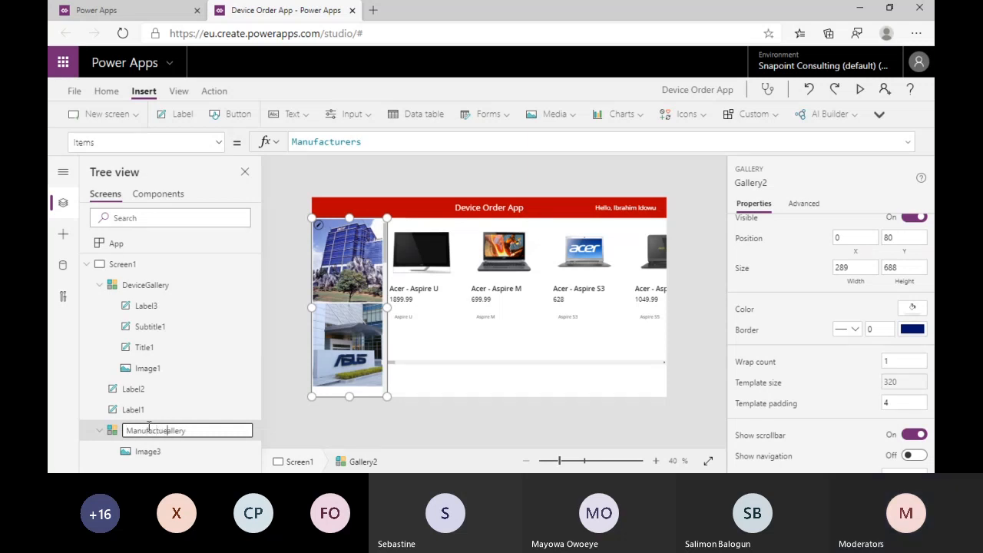
type("rerG")
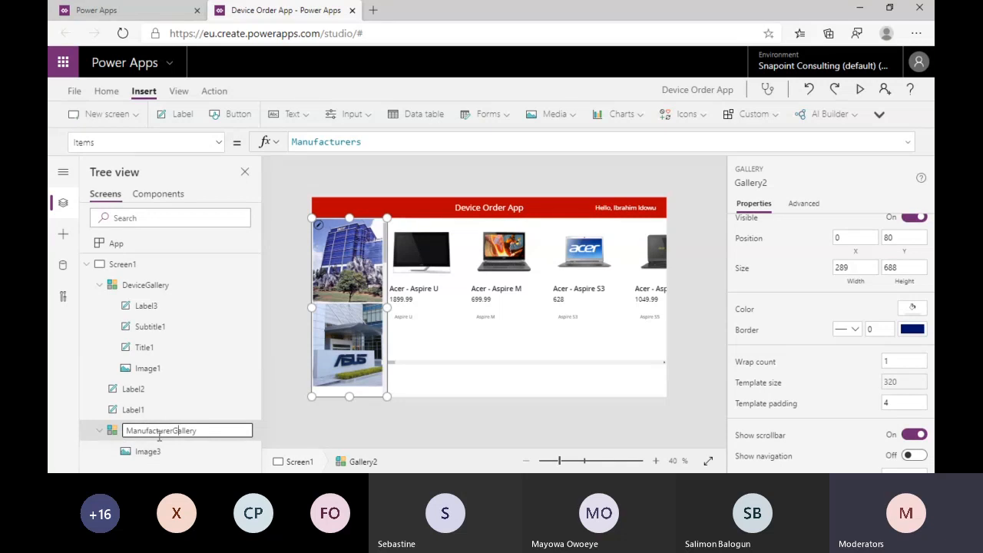
left_click(352, 432)
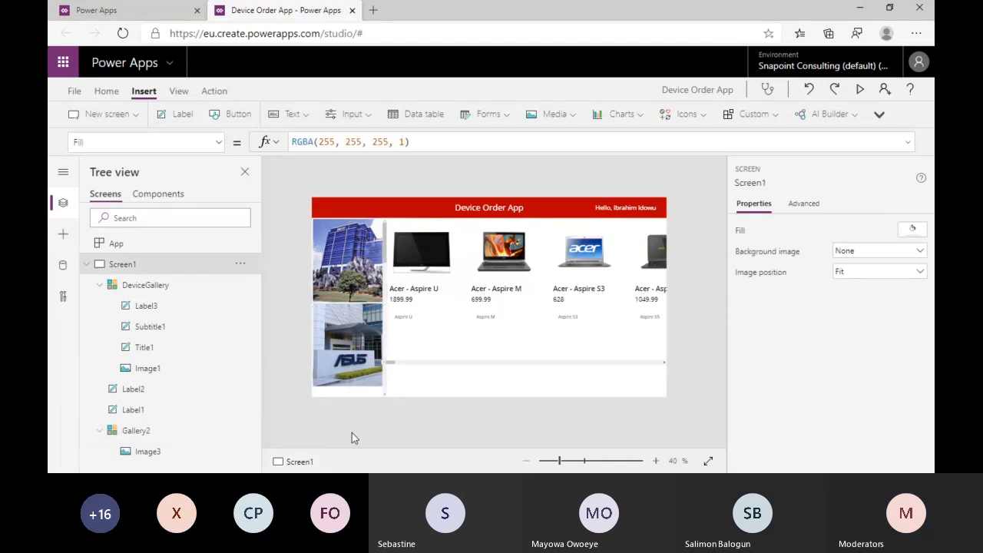
left_click(231, 422)
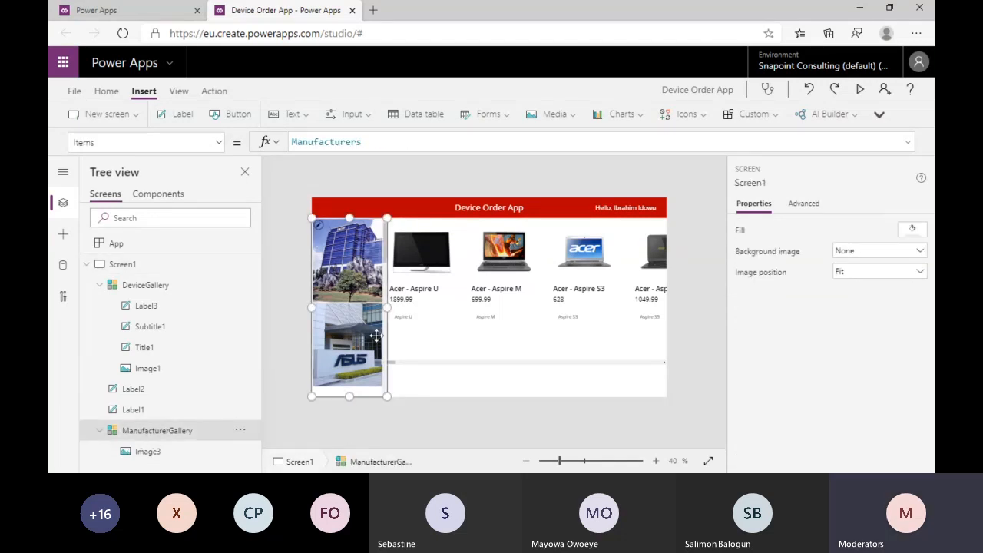
Change the image formula in the manufacturers gallery to ThisItem.Logo.
left_click(359, 280)
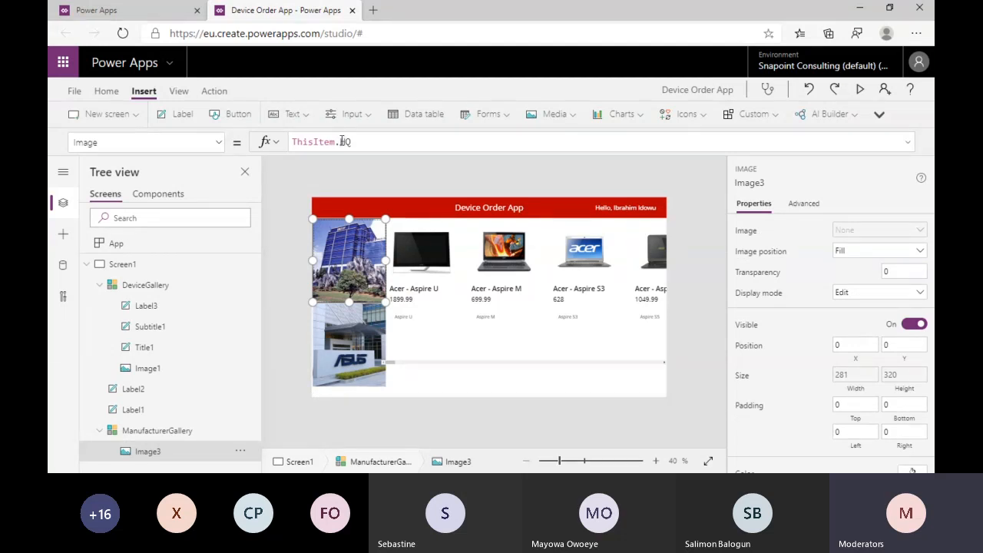
double_click(342, 142)
left_click(367, 140)
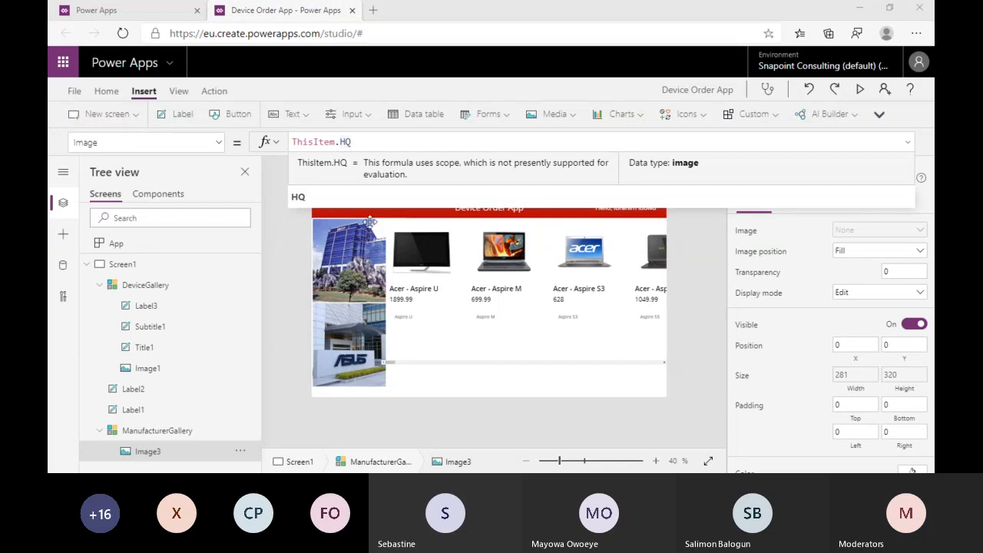
left_click(374, 149)
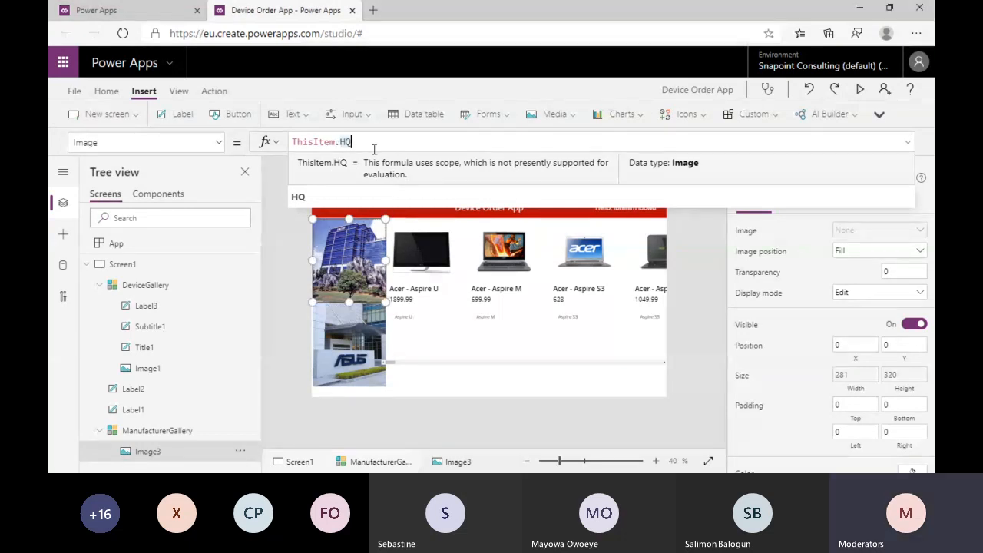
key("BackSpace")
key("BackSpace")
type("Logo")
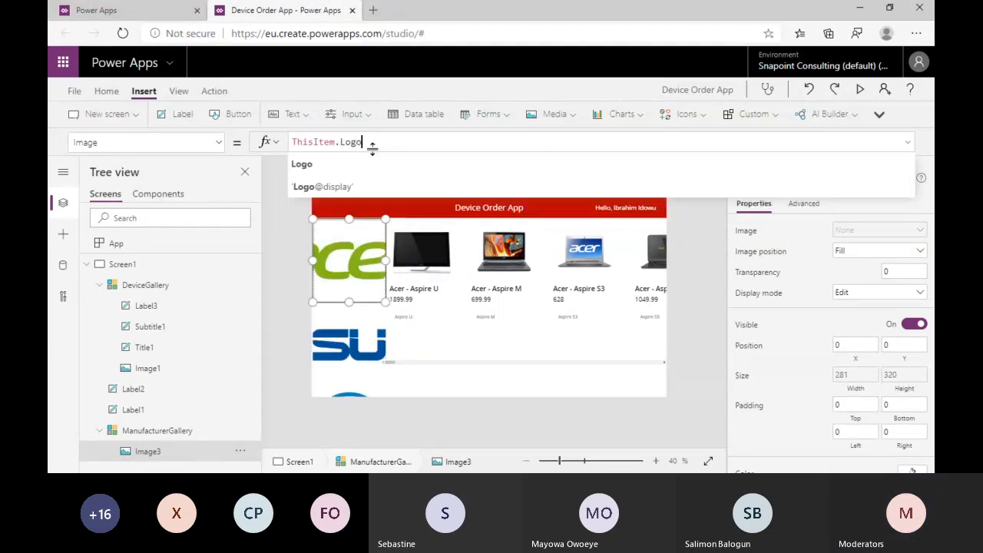
left_click(317, 200)
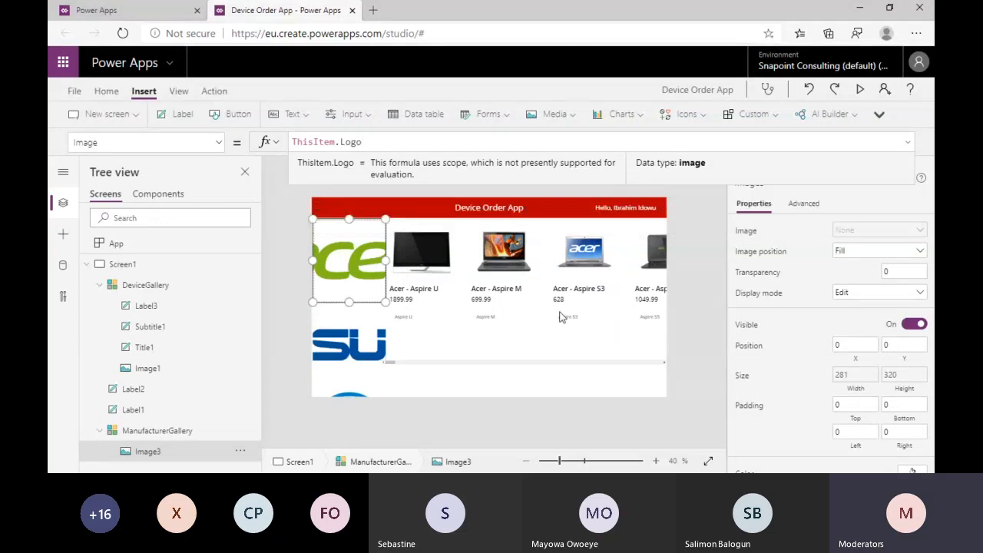
left_click(709, 345)
Shrink the logo image in the manufacturers gallery to about 203 wide and 97 high, near the top of its template cell.
left_click(350, 268)
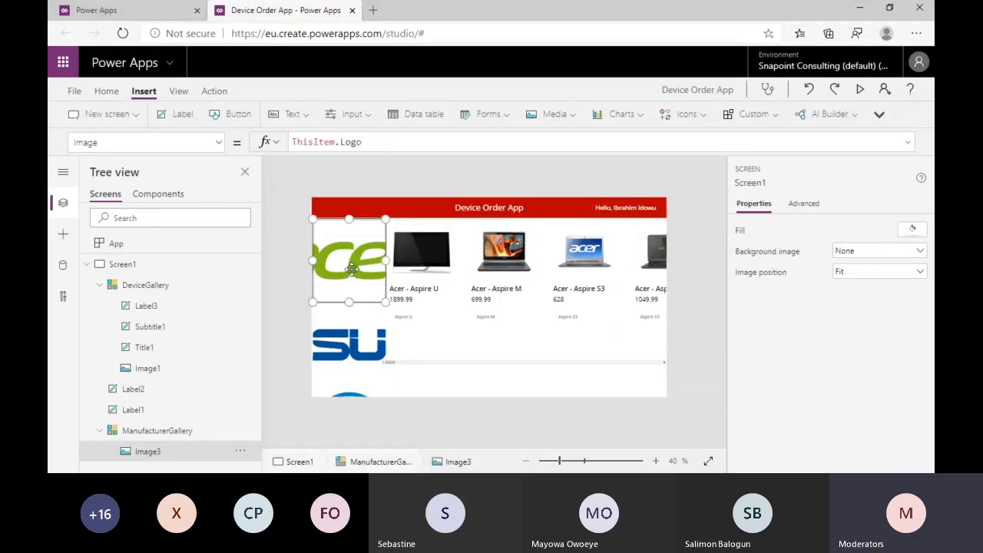
left_click(366, 354)
left_click(358, 278)
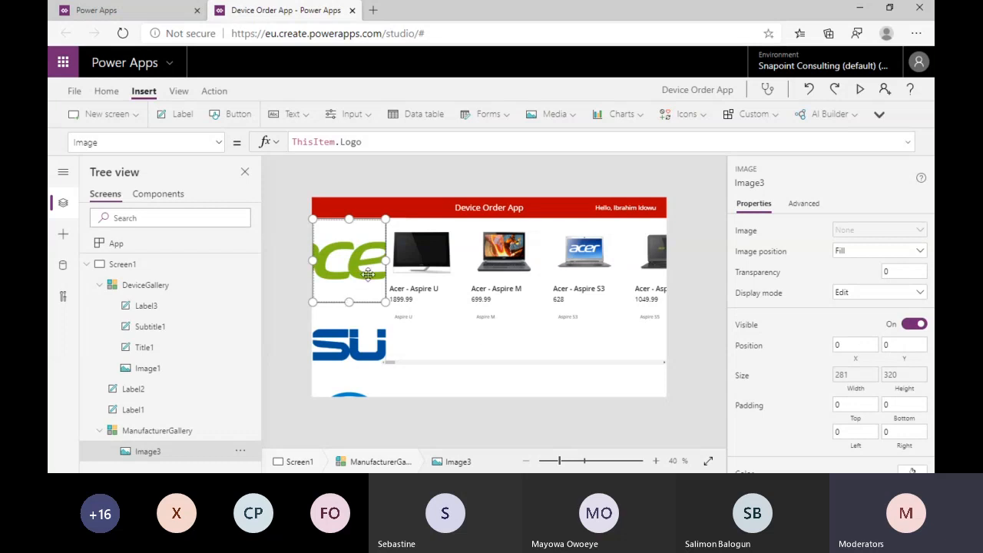
left_click(364, 303)
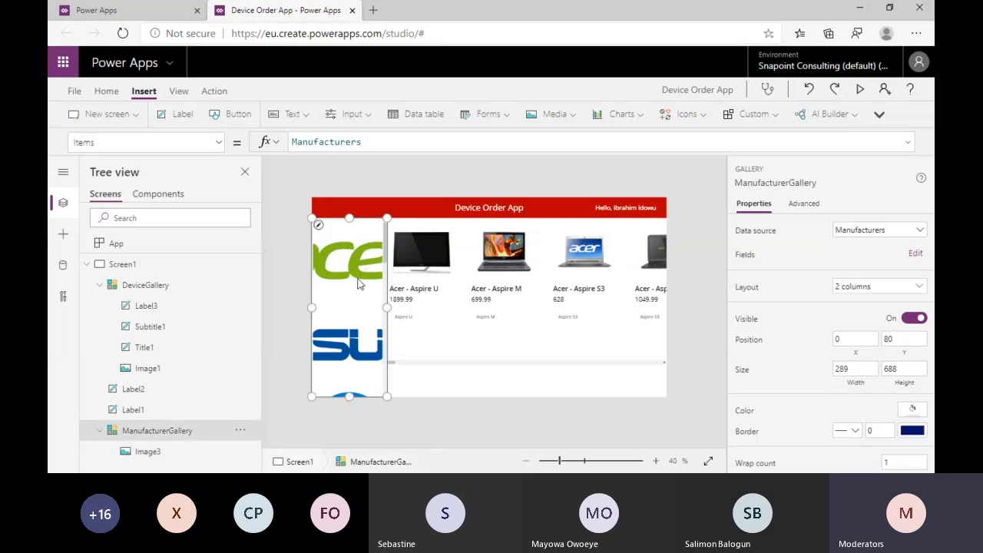
left_click(359, 285)
left_click_drag(313, 302, 354, 236)
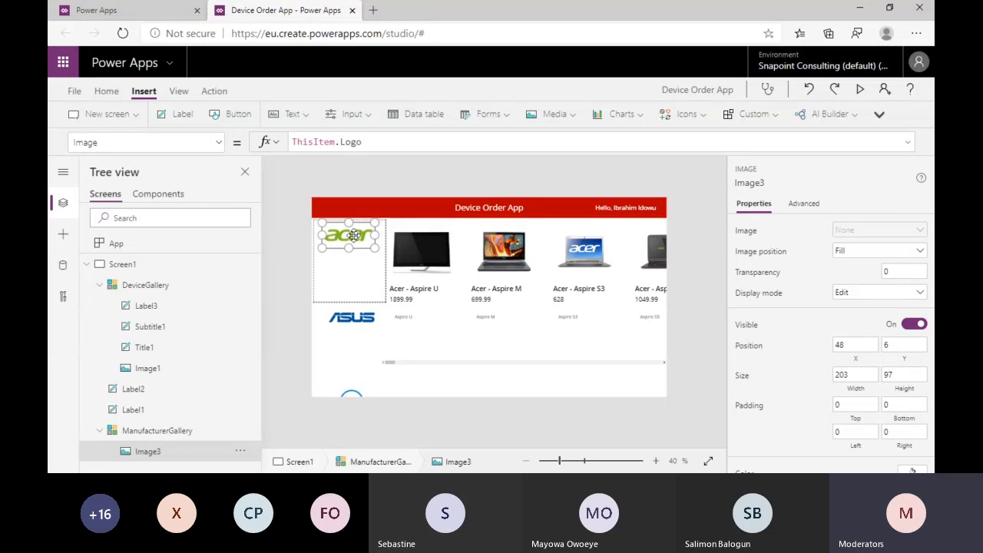
Shorten the manufacturers gallery's template cell to fit the logo and place the logo image at about X 36, Y 14.
left_click(364, 306)
left_click_drag(363, 307, 361, 245)
left_click(359, 249)
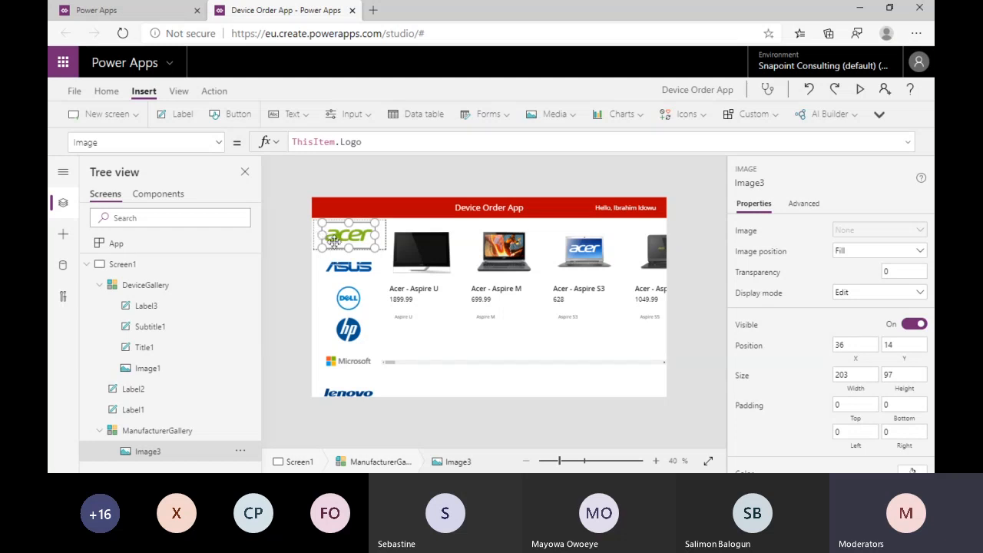
Reduce the logo image to about 195 wide and 57 high and shorten the template cell further to tighten the logo spacing.
left_click_drag(372, 245, 373, 241)
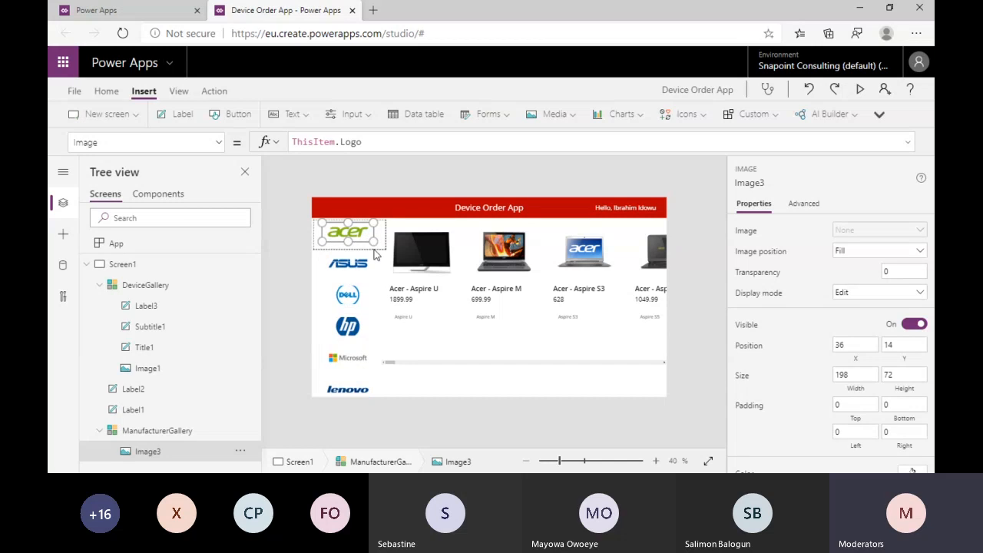
left_click(377, 255)
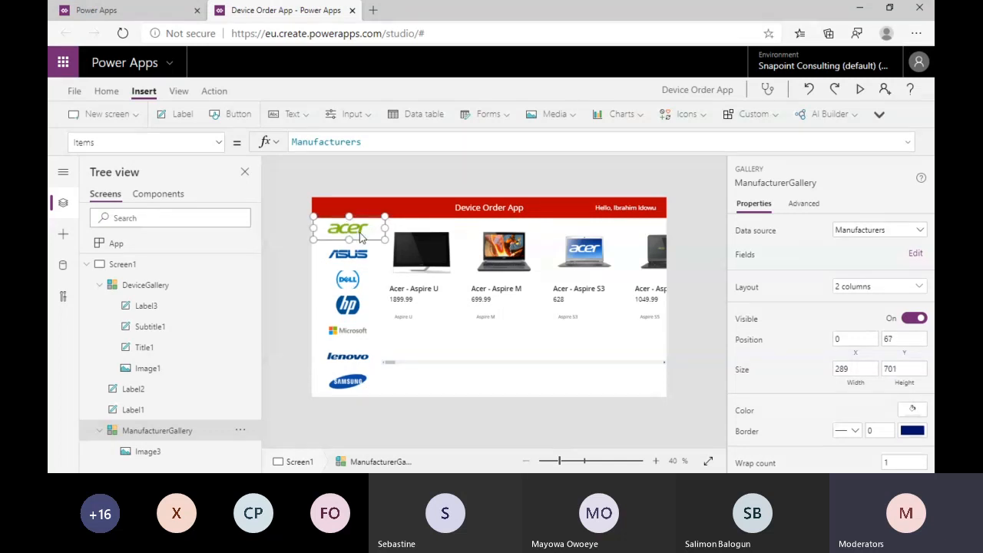
left_click(351, 238)
left_click_drag(347, 238, 372, 233)
left_click(384, 237)
left_click(366, 235)
left_click(355, 240)
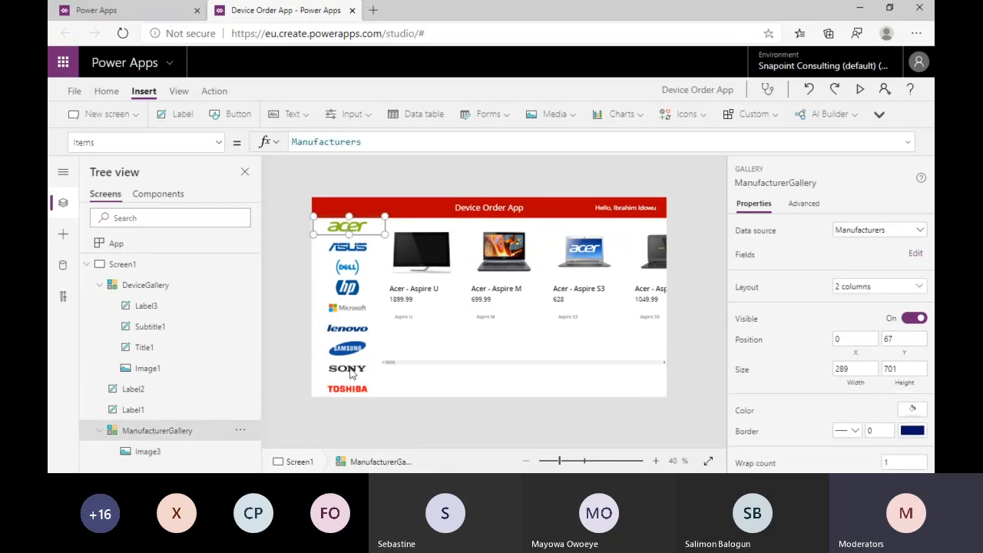
Fit the manufacturers gallery under the header at Y 80, 688 high, and move its logo image up to about Y 4.
left_click(407, 183)
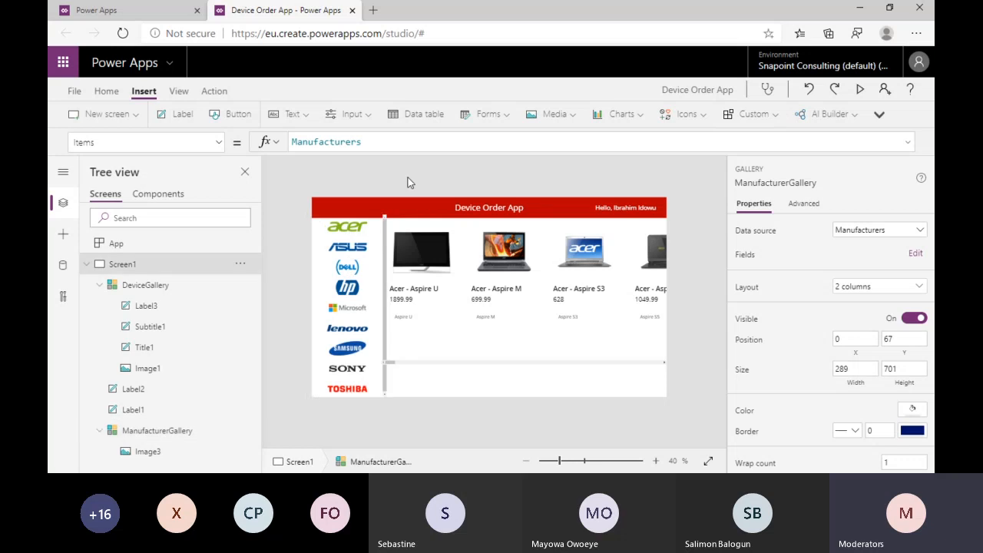
left_click(350, 243)
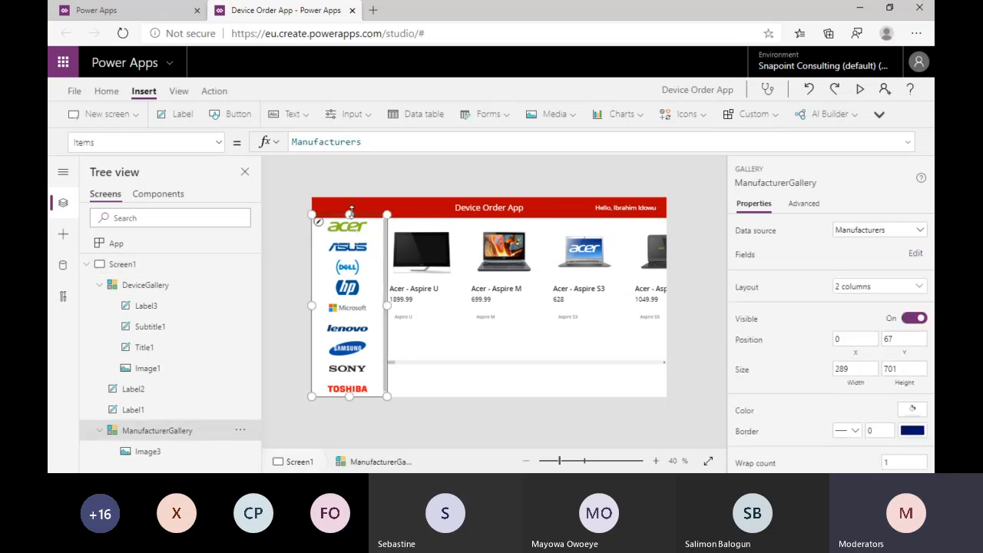
left_click_drag(351, 213, 351, 218)
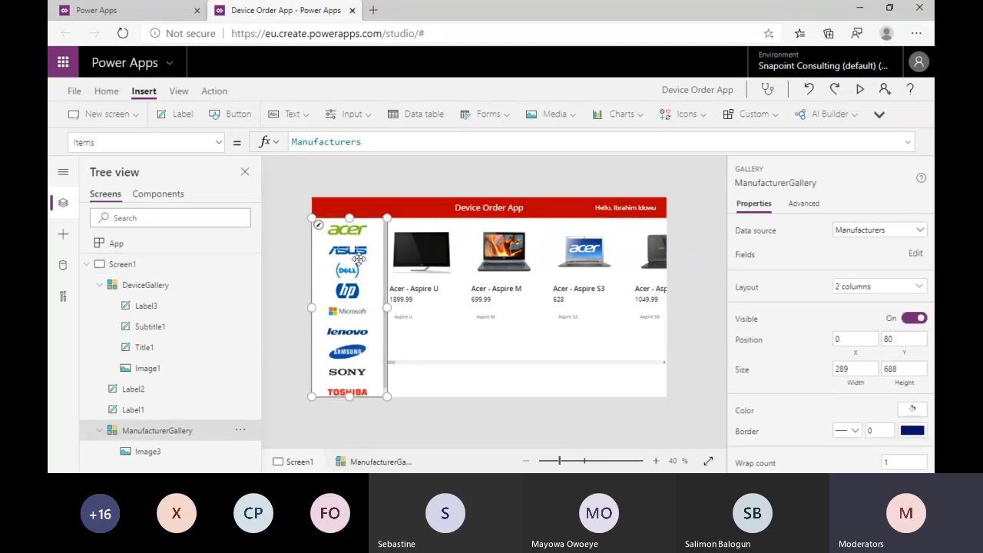
left_click(350, 229)
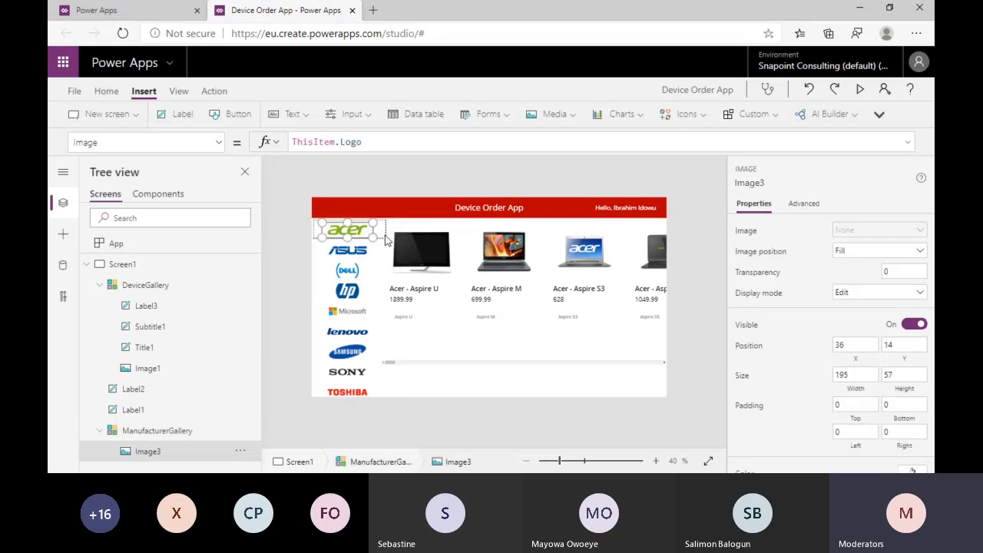
left_click_drag(349, 230, 349, 227)
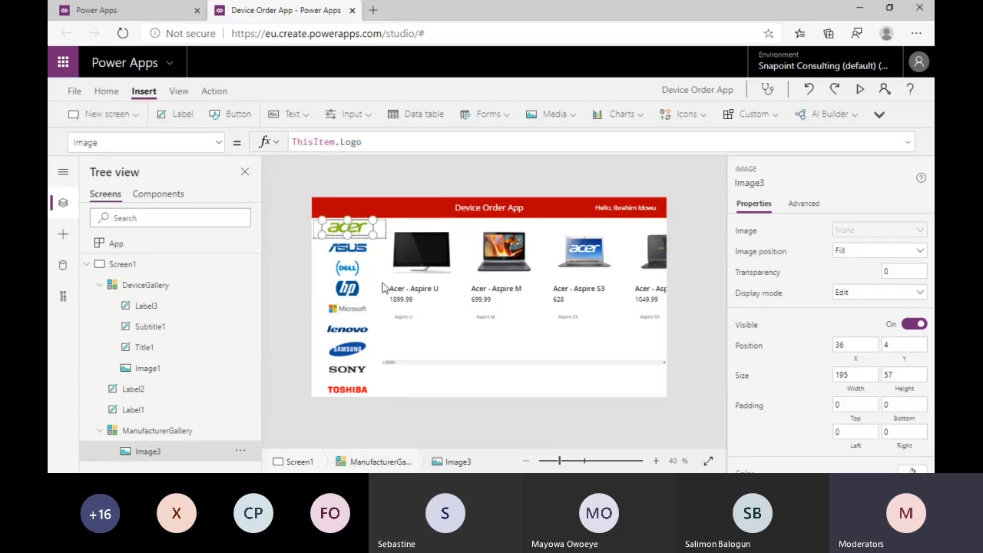
left_click(499, 367)
left_click(444, 376)
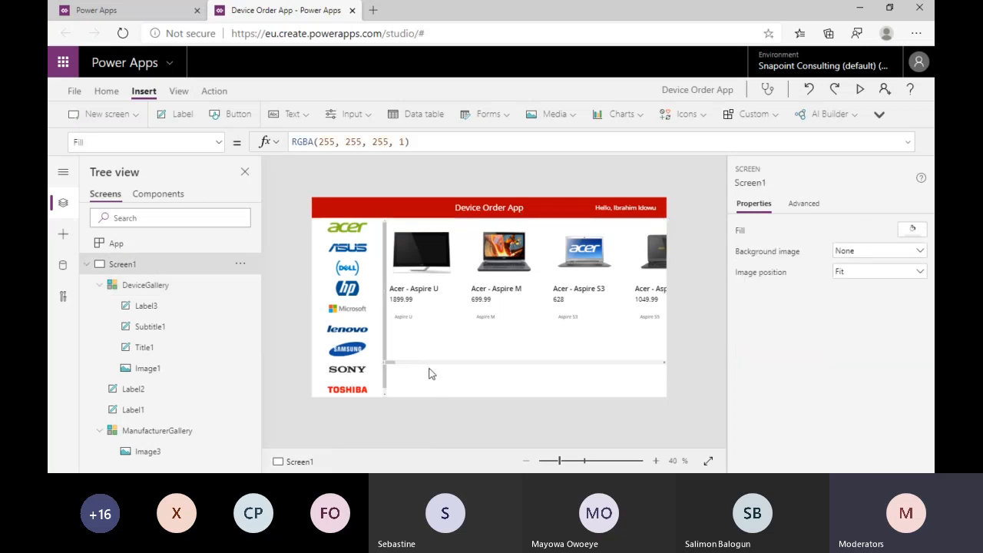
Move the left edge of the device gallery away from the manufacturers gallery, to about X 302 with a width of 1064.
left_click(440, 367)
left_click(519, 369)
left_click(514, 357)
left_click_drag(384, 289, 391, 290)
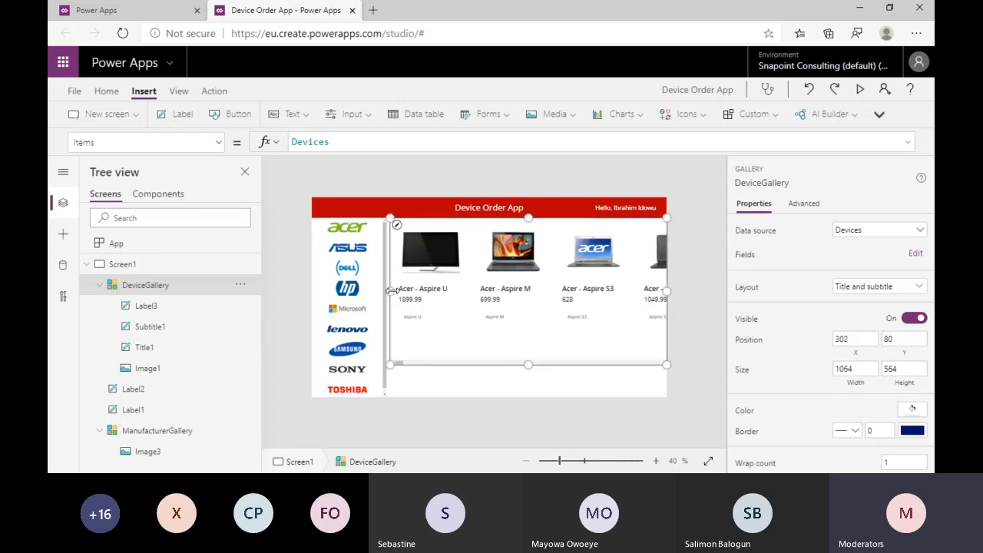
Narrow the device photo in the device gallery to about 269 wide, starting at about X 14 in its template cell.
left_click(458, 278)
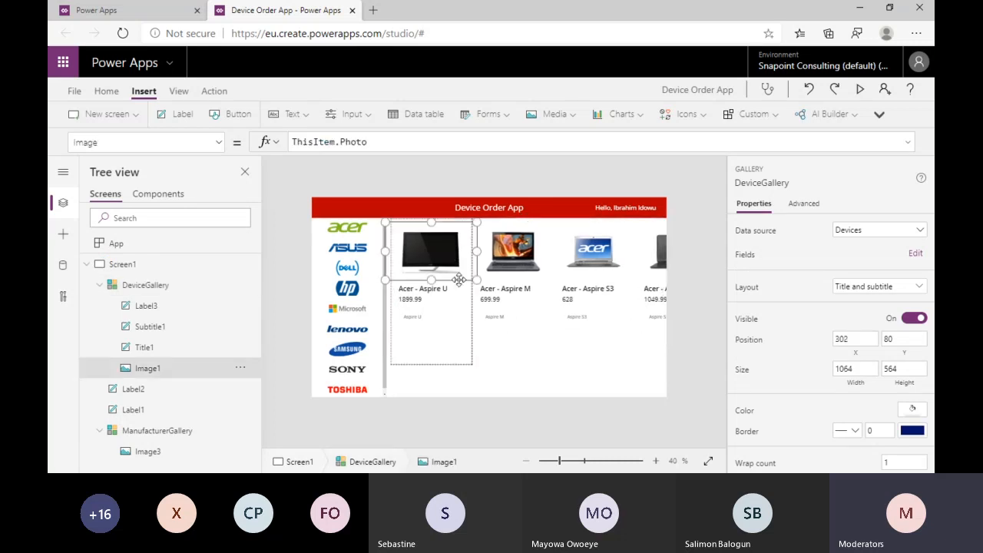
left_click_drag(384, 249, 393, 249)
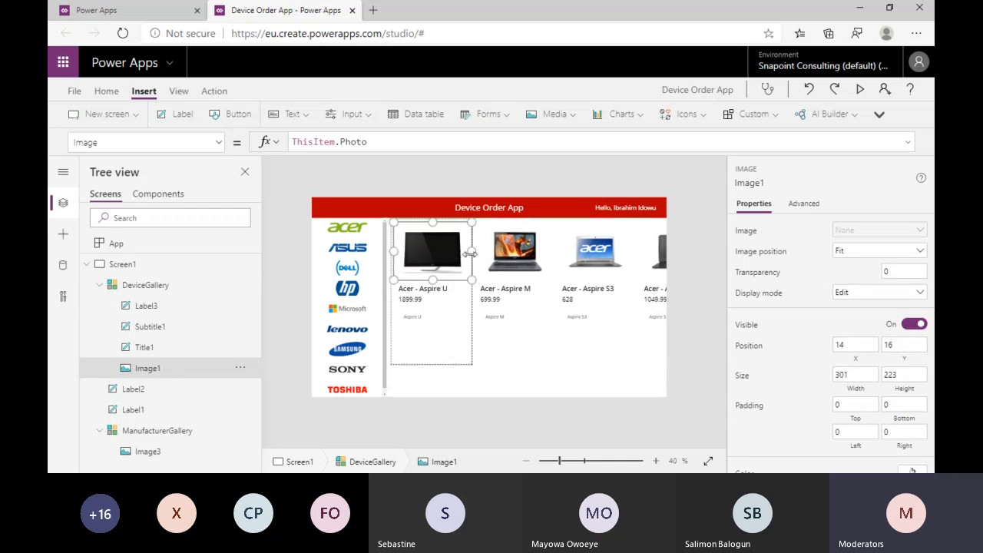
left_click_drag(470, 254, 462, 256)
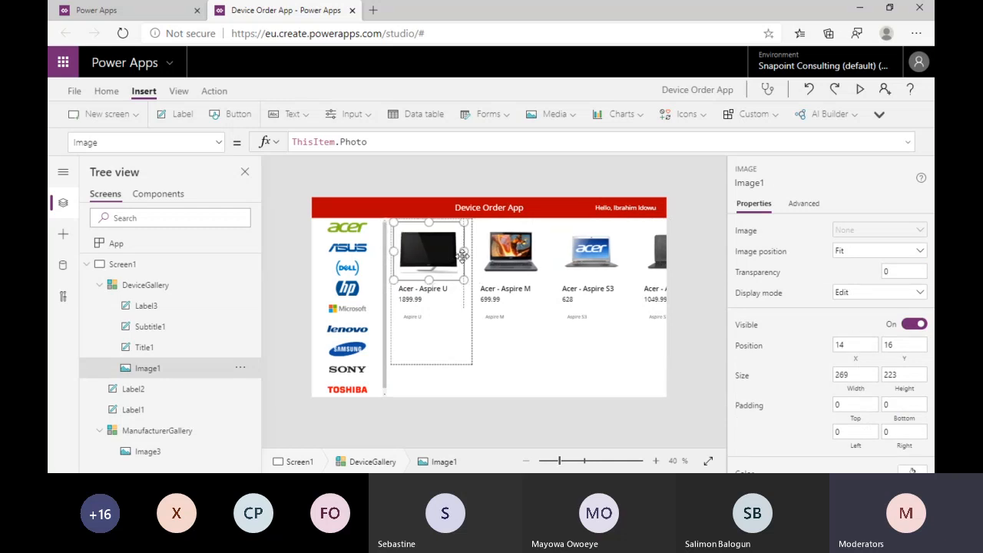
Move the device gallery to about X 297, Y 82 so it sits inside the screen edge.
left_click(472, 334)
left_click_drag(476, 292, 473, 293)
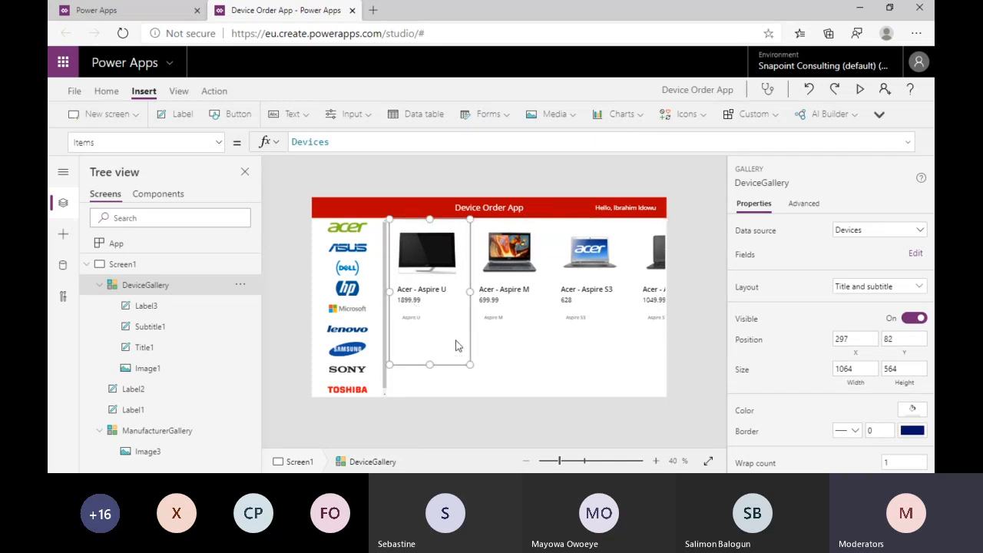
left_click(548, 365)
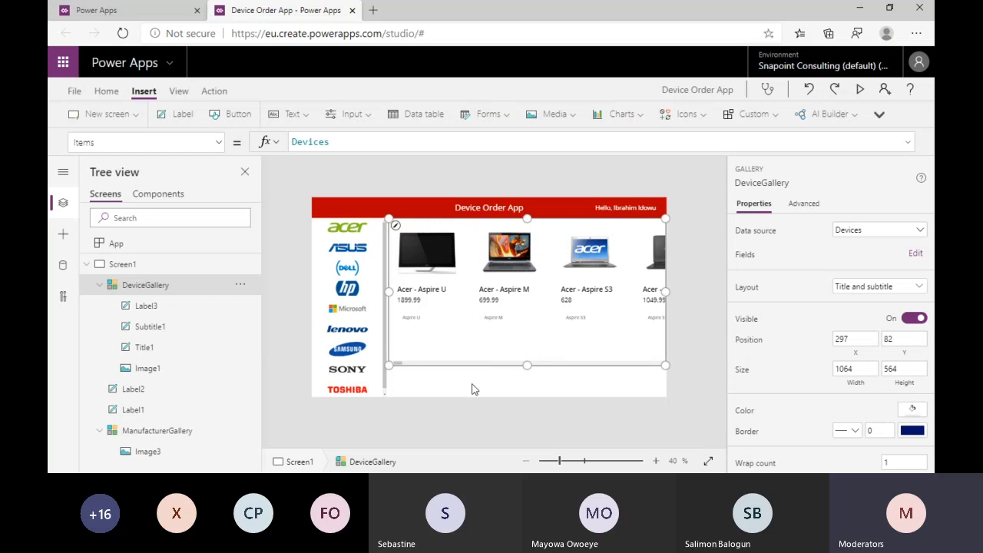
left_click(680, 305)
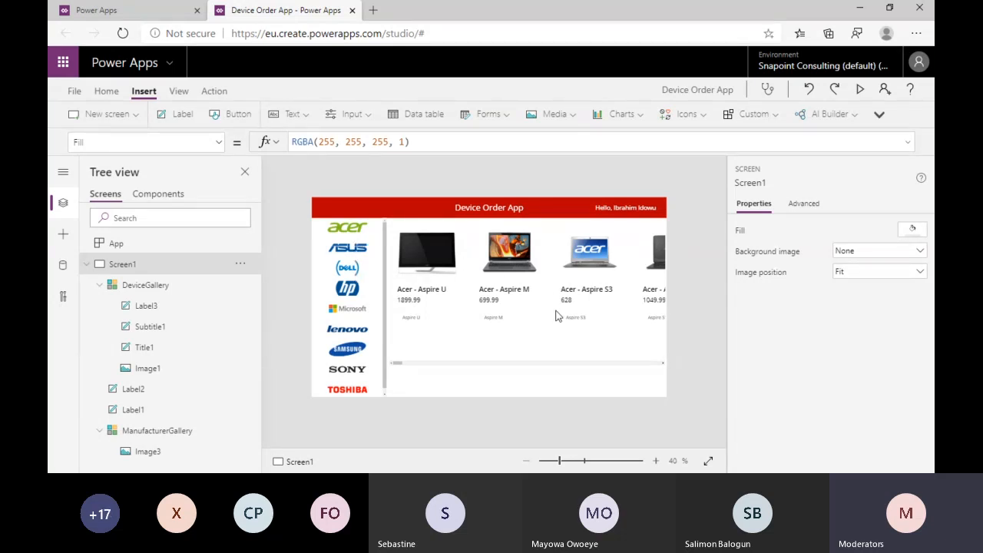
Preview the app, scroll through the device gallery to check both galleries, and return to editing.
left_click(861, 91)
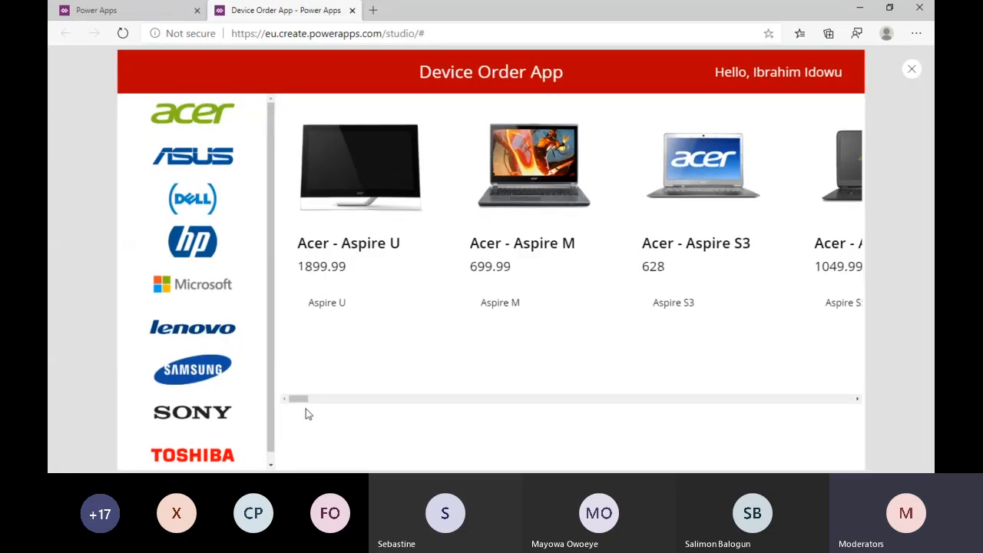
left_click_drag(302, 400, 203, 131)
left_click(910, 72)
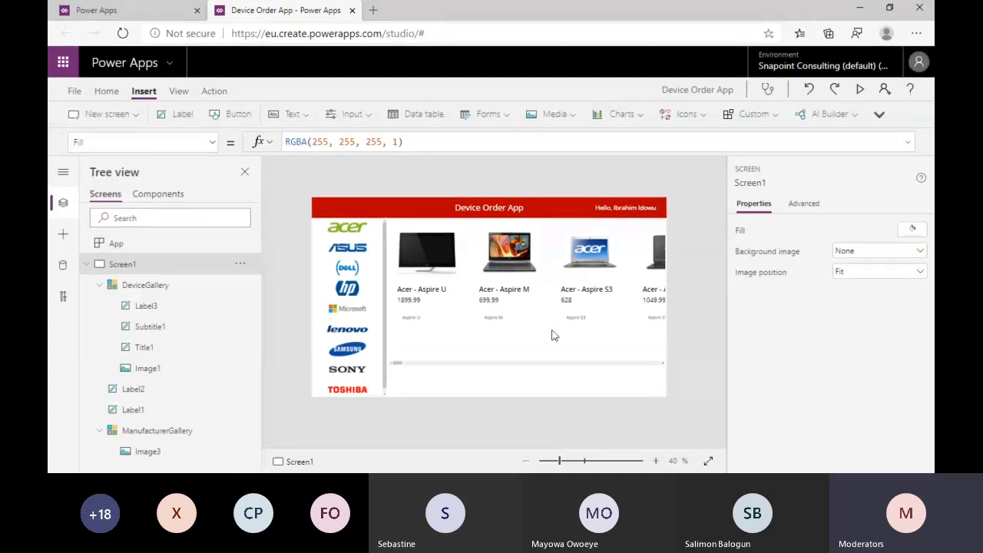
Format the price label in the device gallery as US dollars with the formula Text(ThisItem.Price,"[$-en-US]$##,###.00").
left_click(413, 300)
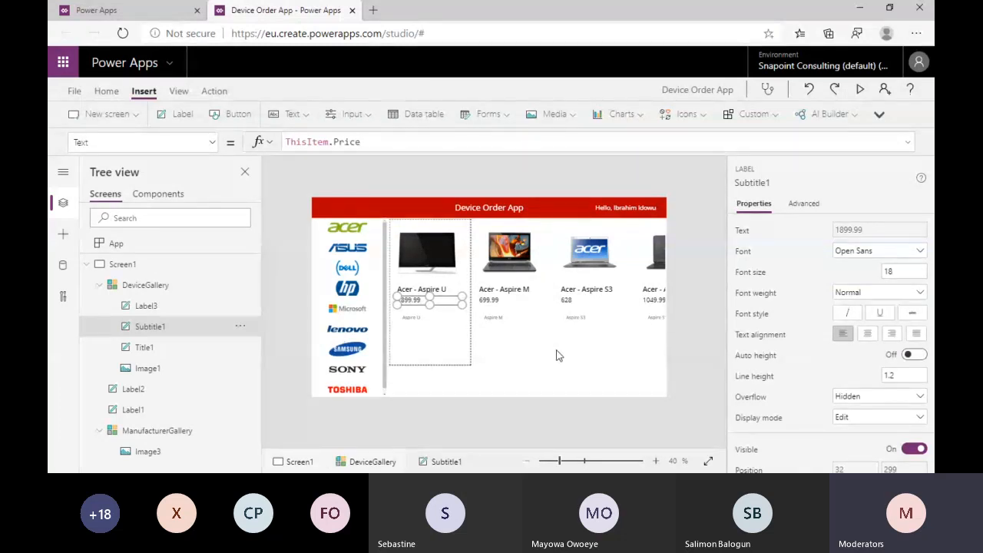
key("alt+Tab")
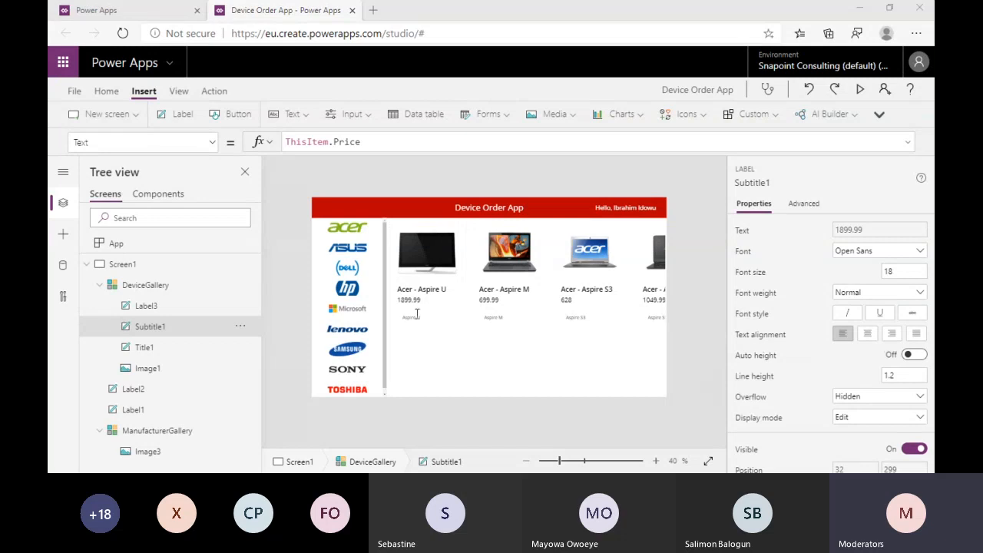
key("alt+Tab")
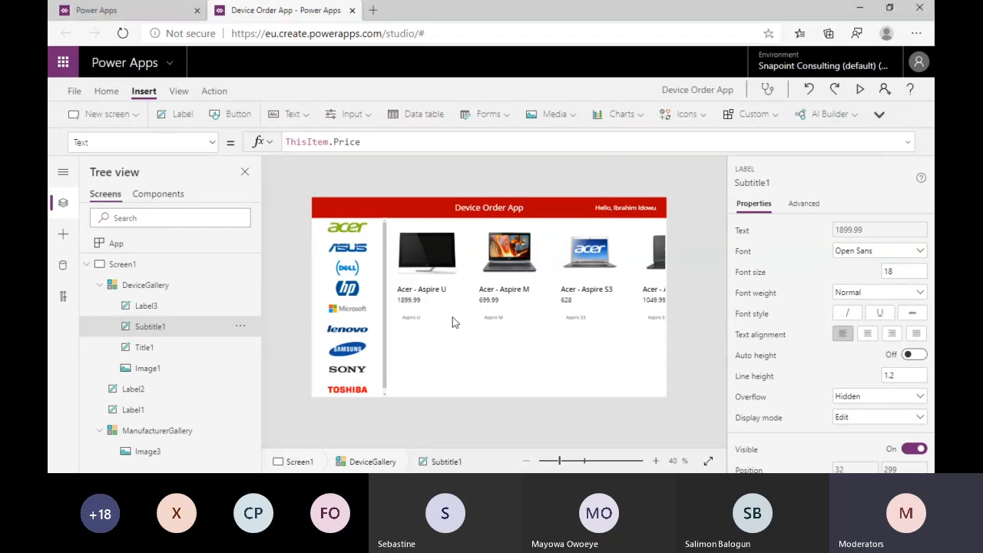
left_click(383, 142)
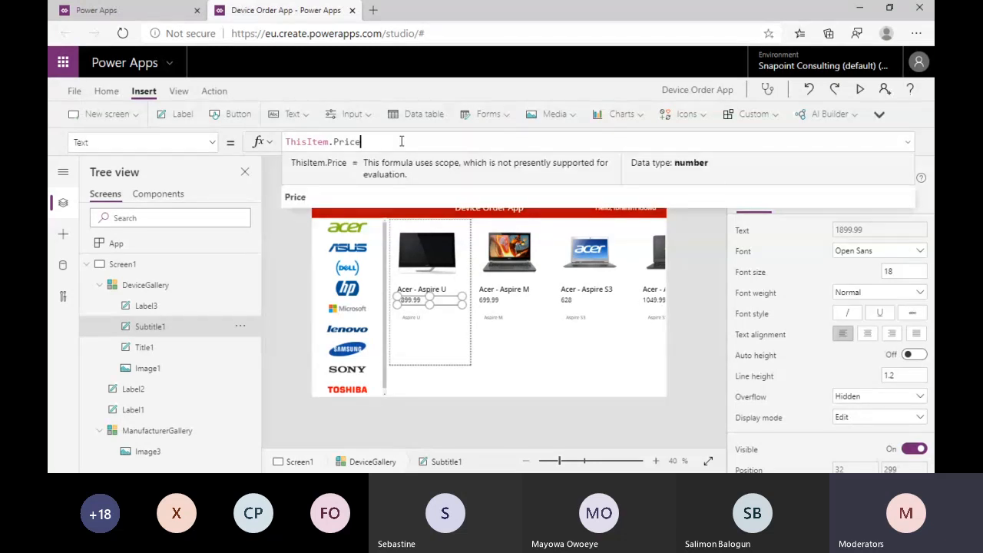
key("alt+Tab")
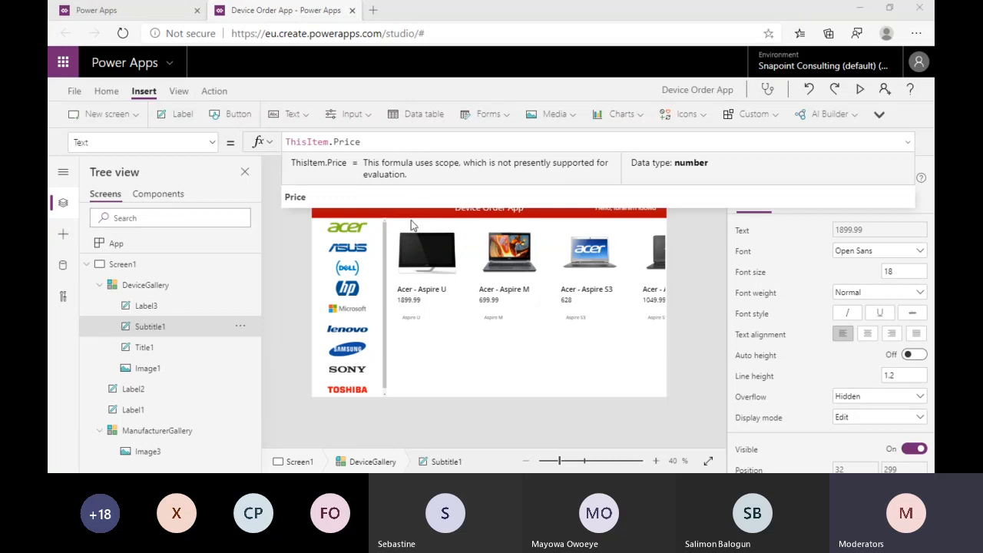
left_click(429, 299)
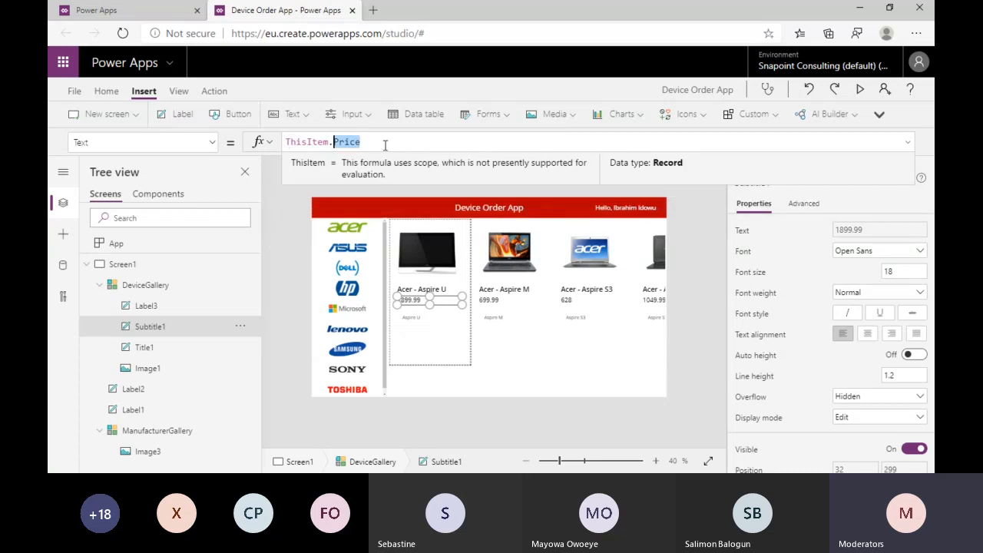
key("ctrl+a")
key("Delete")
type("Text(ThisItem.Price,\"[$-en-US]$##,###.00\")")
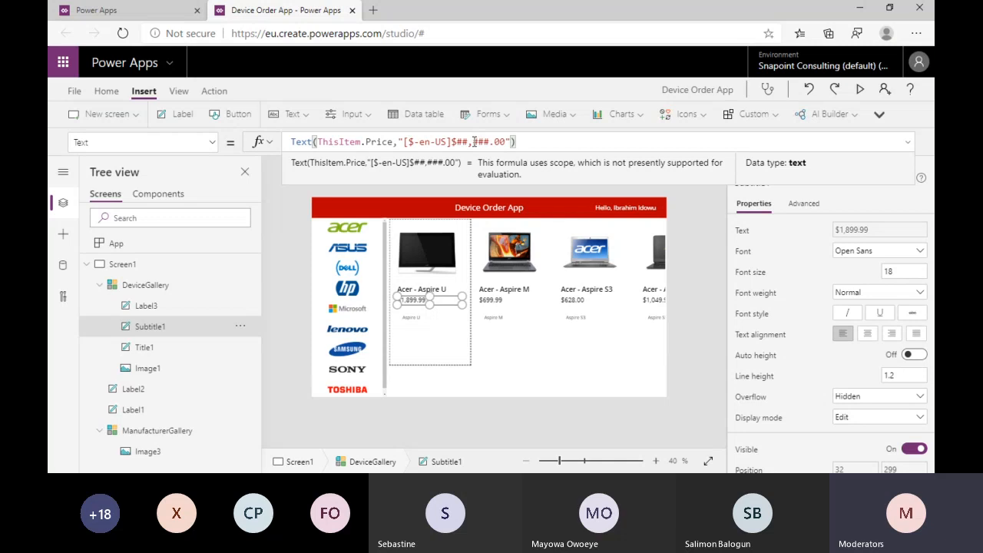
left_click(541, 357)
Clear the arguments of the price label's Text formula and rebuild it as Text(ThisItem.Price,"[$-en-US]$##,###.00").
left_click(424, 305)
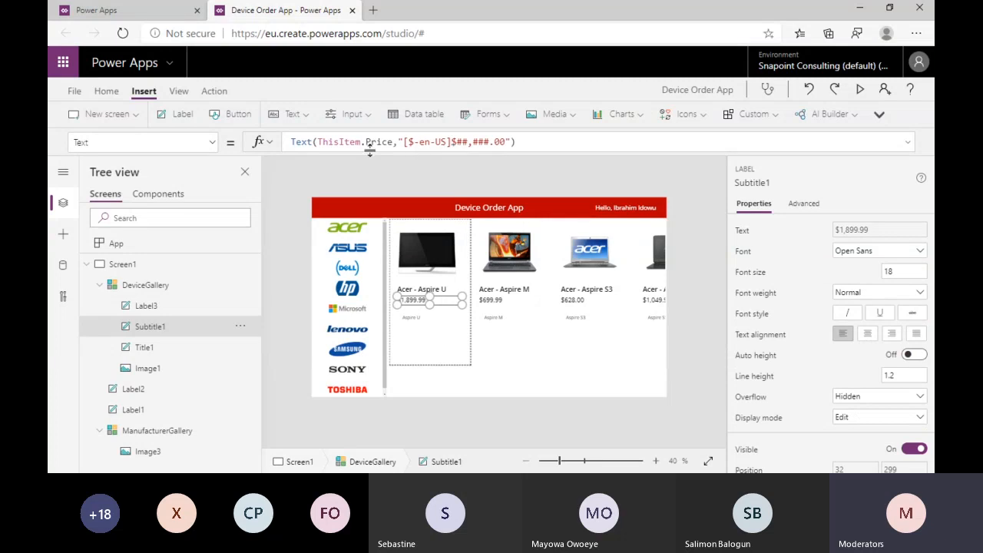
left_click_drag(317, 142, 571, 140)
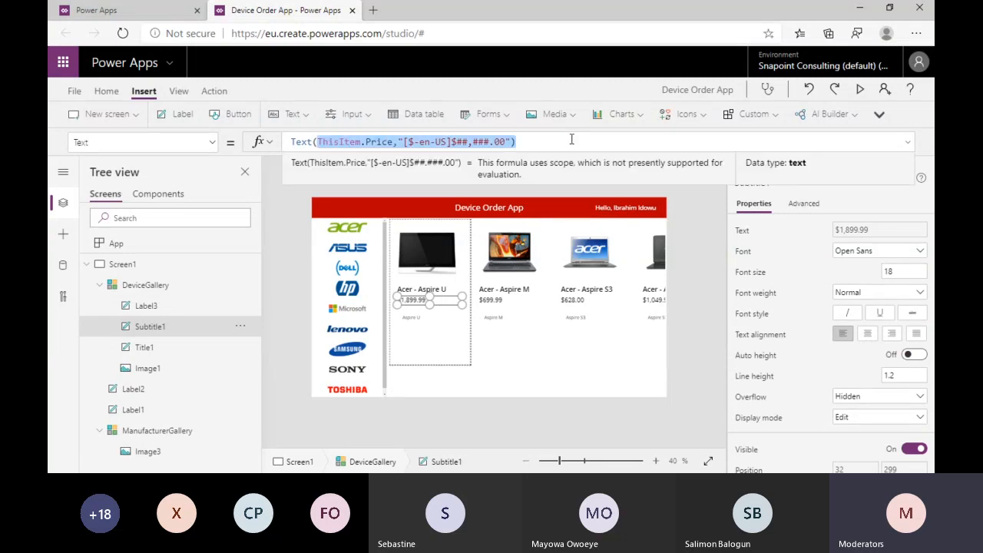
key("BackSpace")
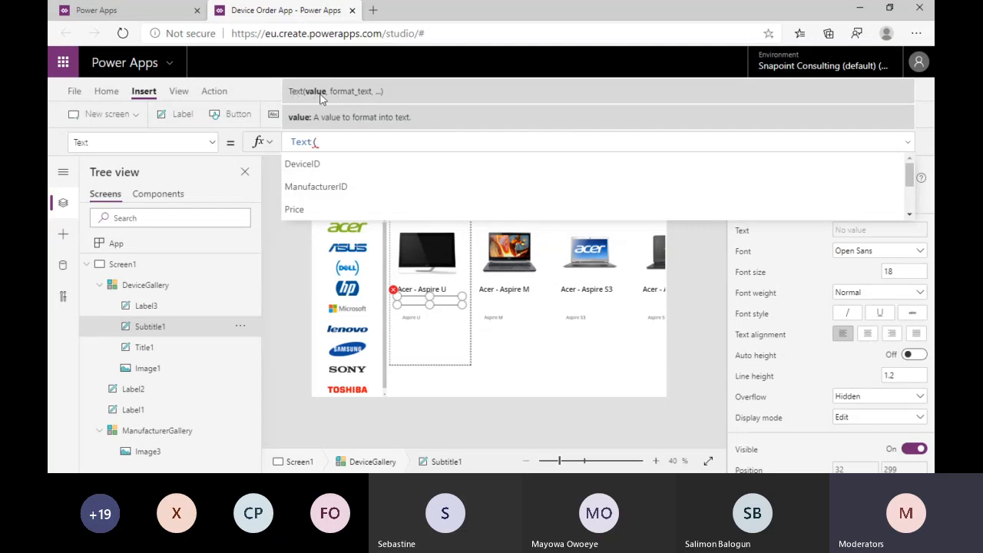
type("th")
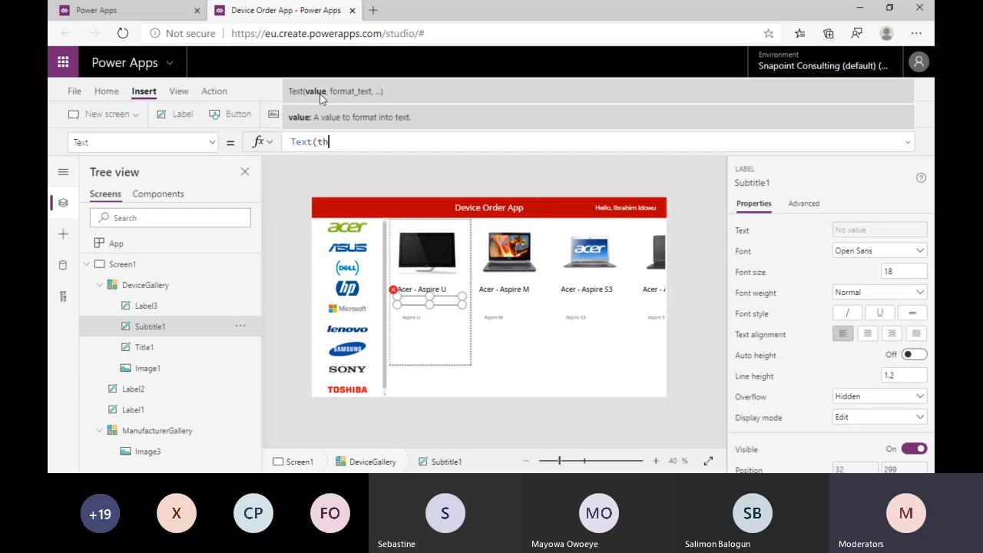
type("isitem.")
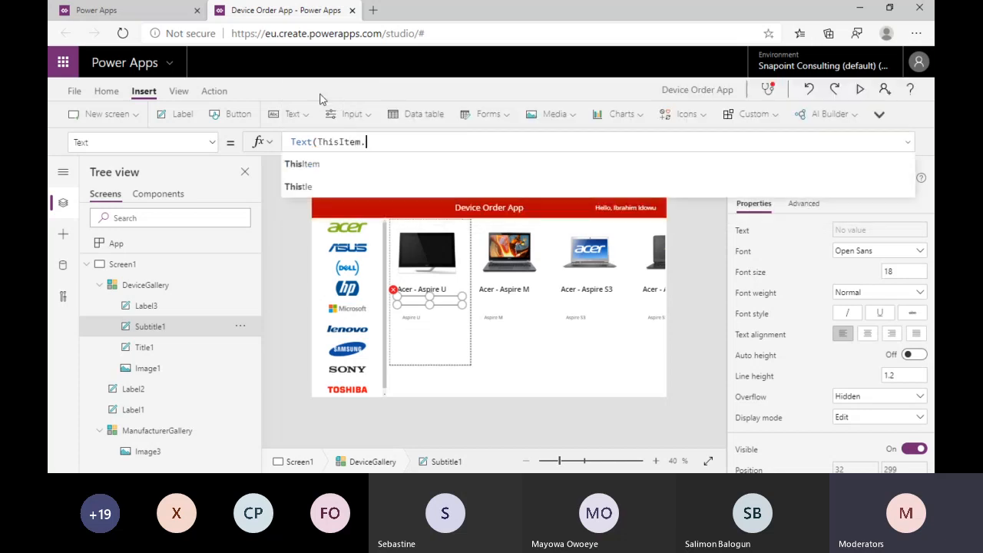
type("price")
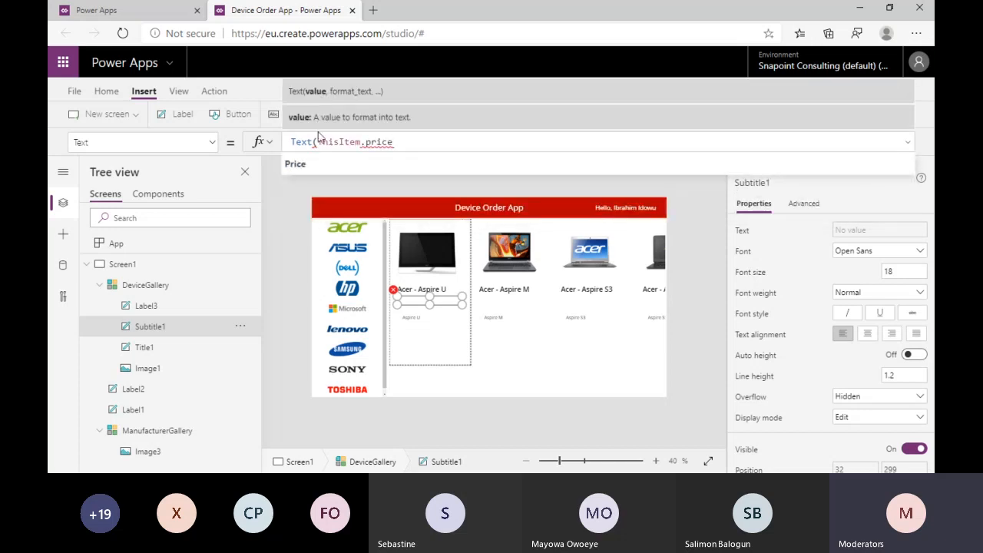
type(",")
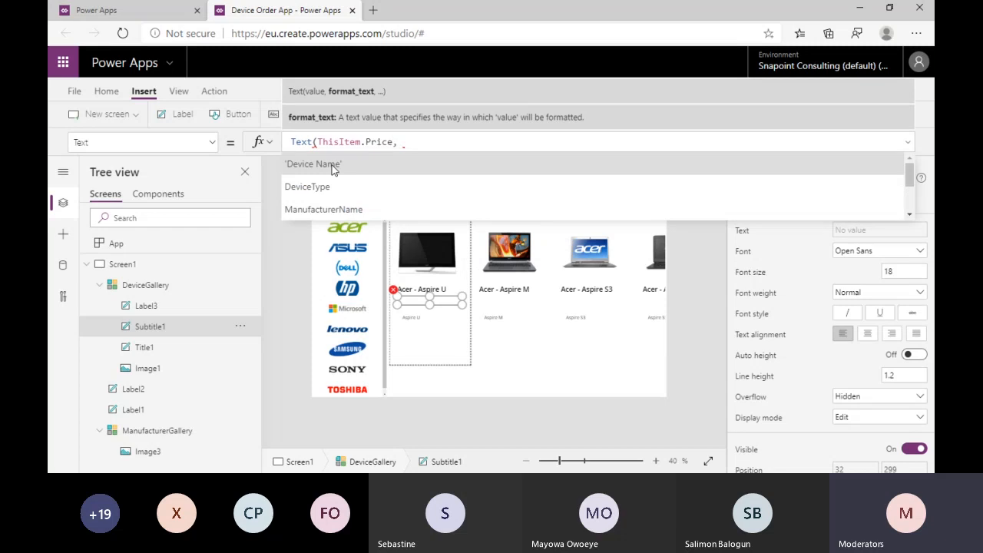
type("\"[$-en-US]$##,###.00\")")
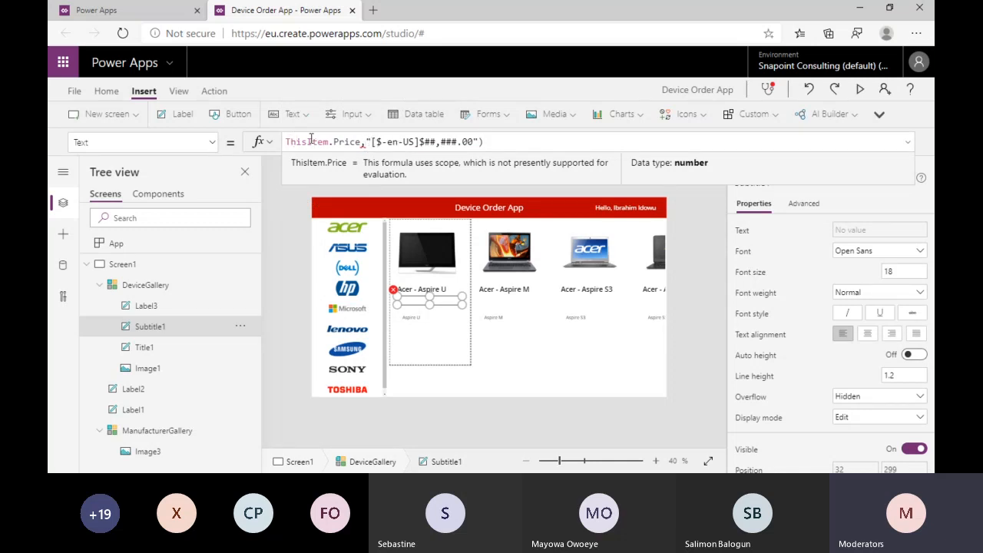
left_click(287, 142)
type("Text")
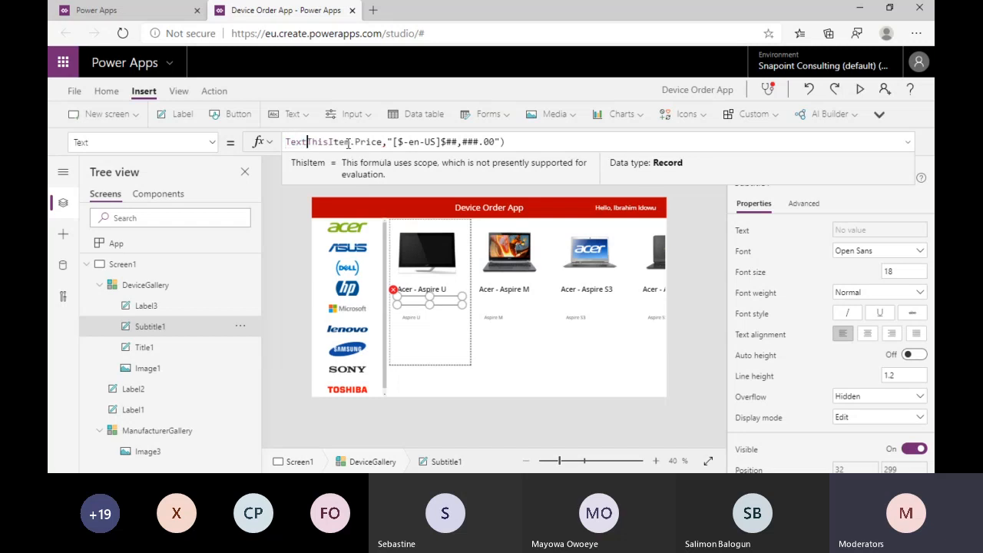
type("(")
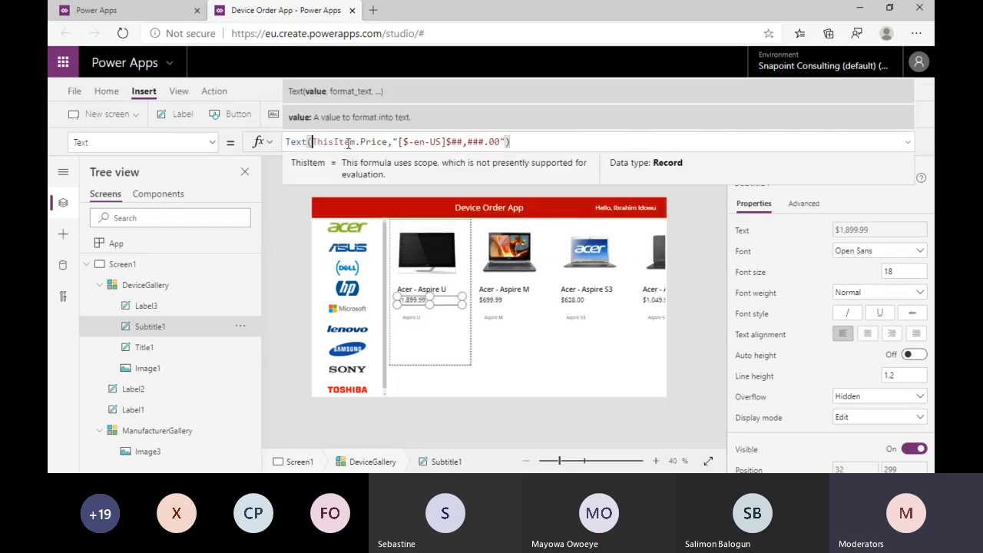
left_click(702, 284)
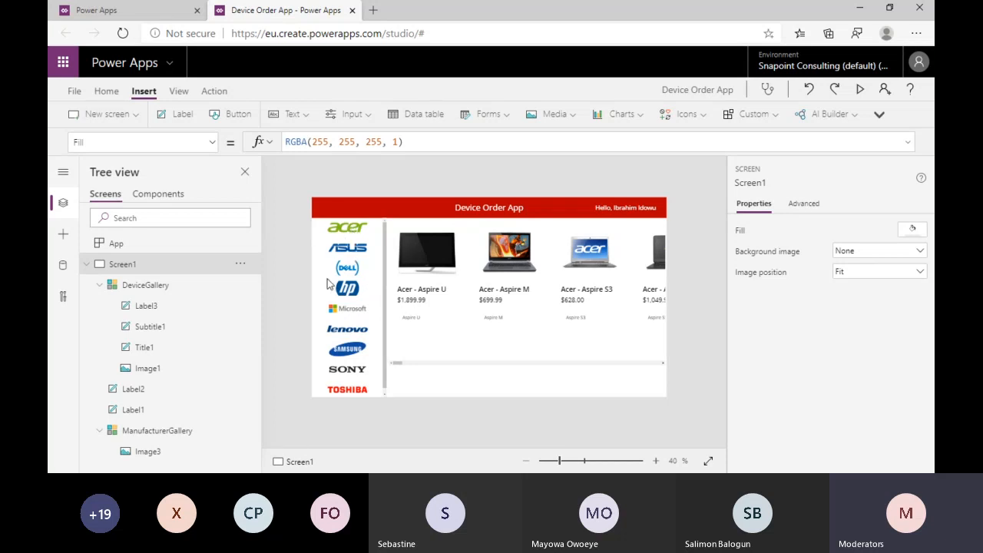
left_click(353, 235)
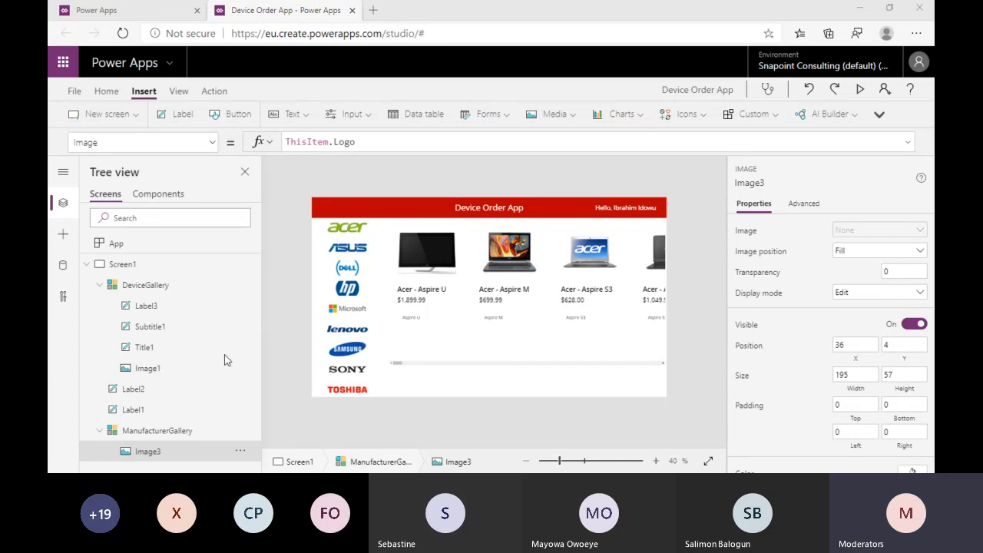
left_click(412, 244)
left_click(361, 265)
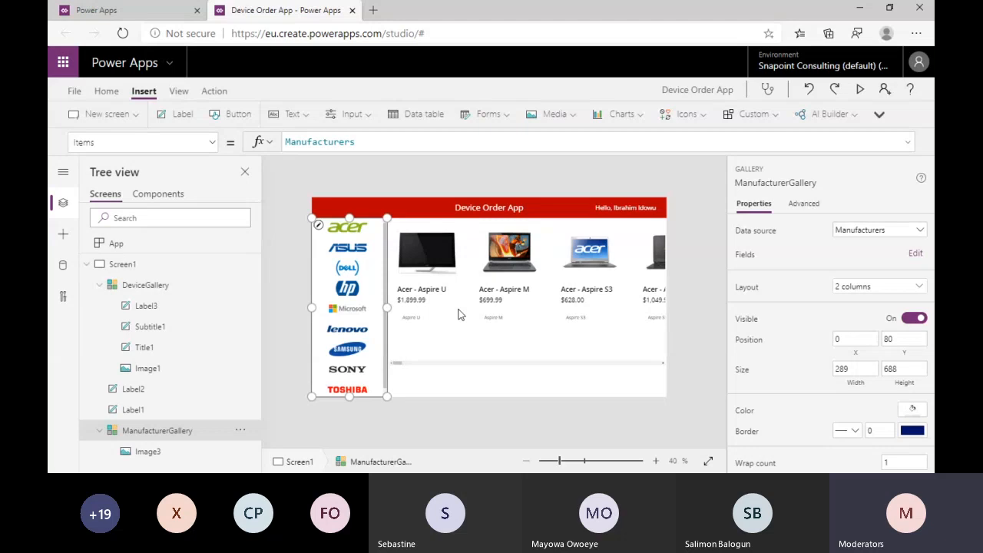
Rename the screen Screen1 as MainScreen.
left_click(128, 269)
double_click(128, 266)
type("Main")
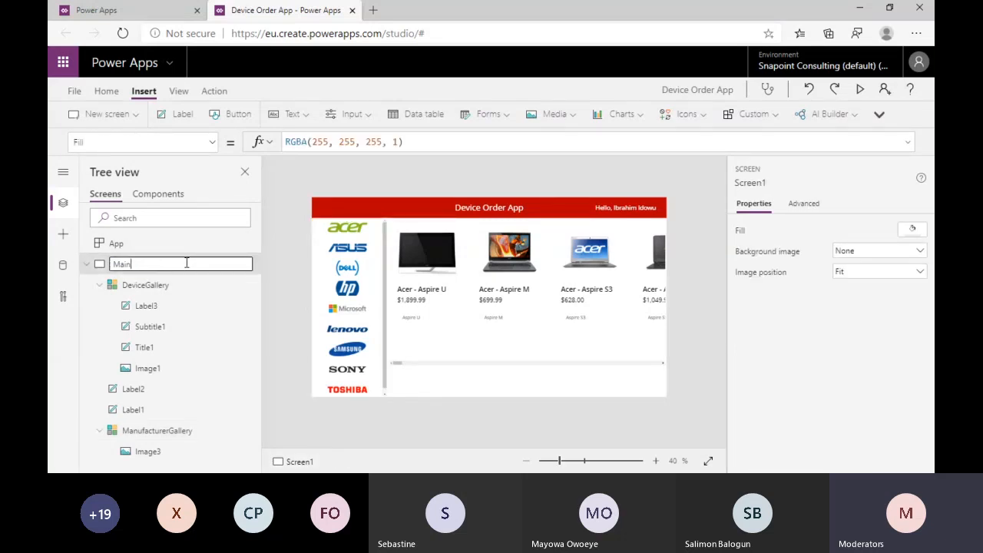
type("Screen")
key("Escape")
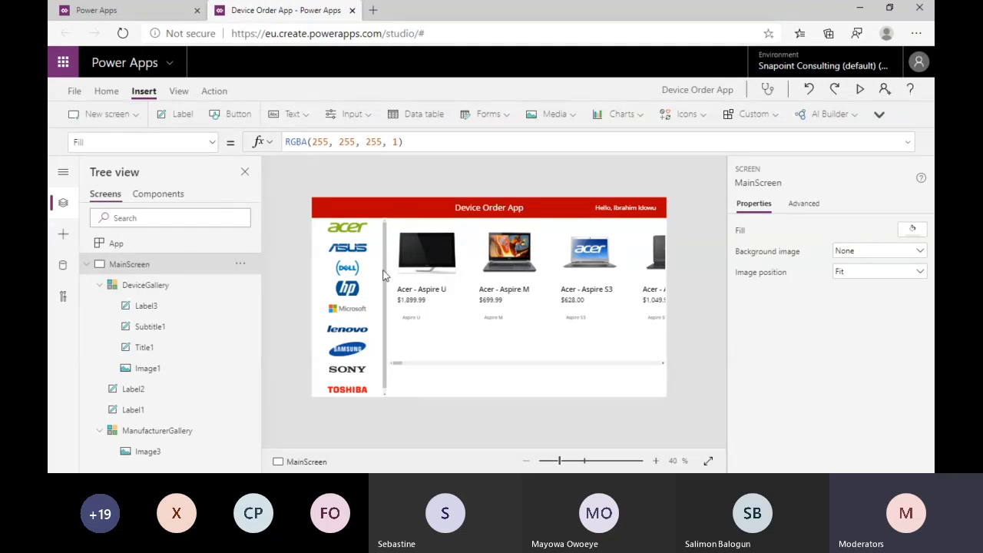
Select the manufacturer gallery's template and bring up the gallery's TemplateFill property for editing.
left_click(357, 234)
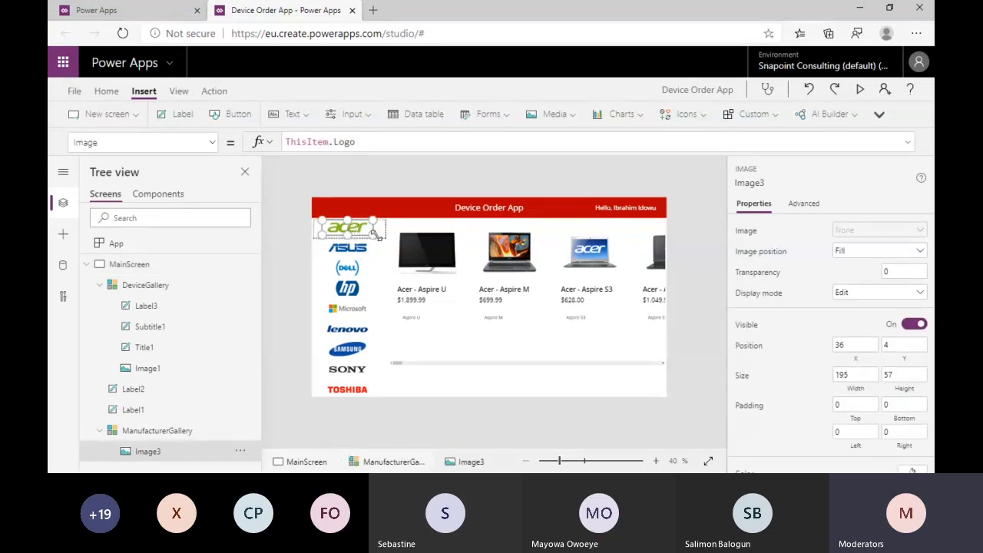
left_click(381, 239)
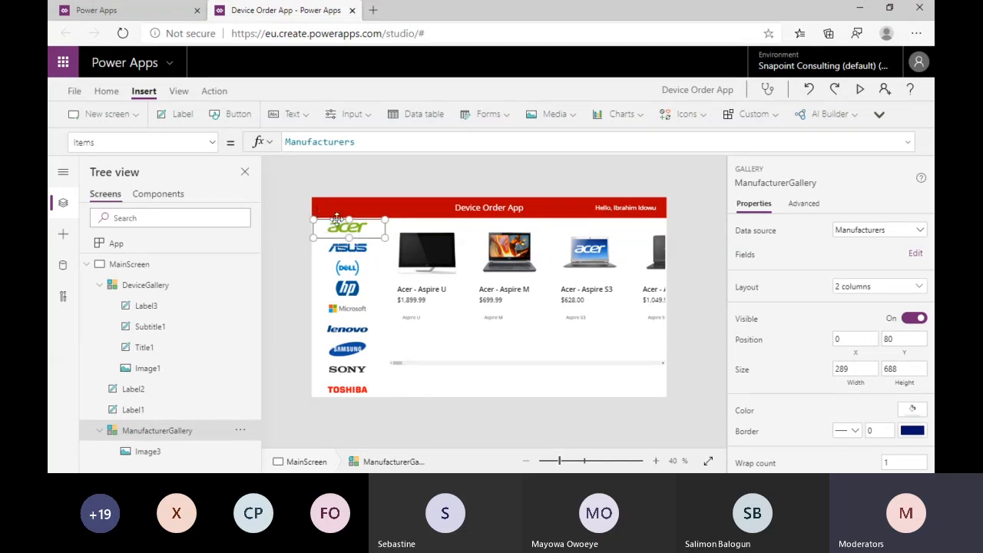
left_click(209, 143)
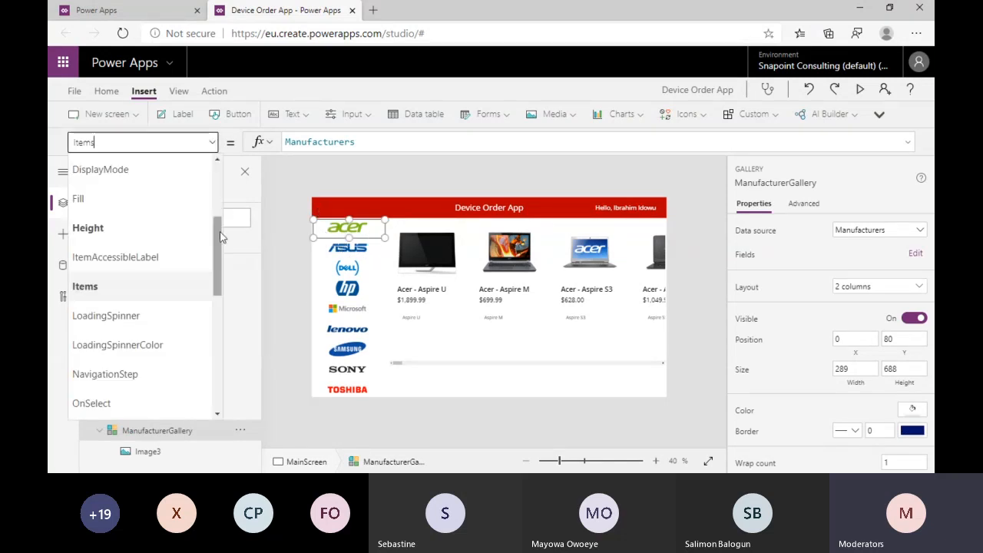
scroll(138, 292, "down", 4)
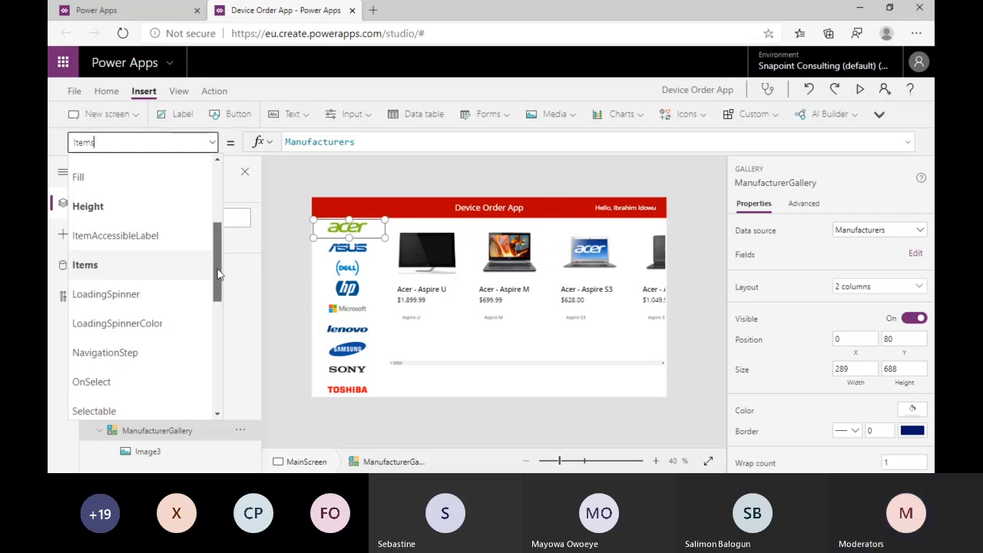
left_click(136, 298)
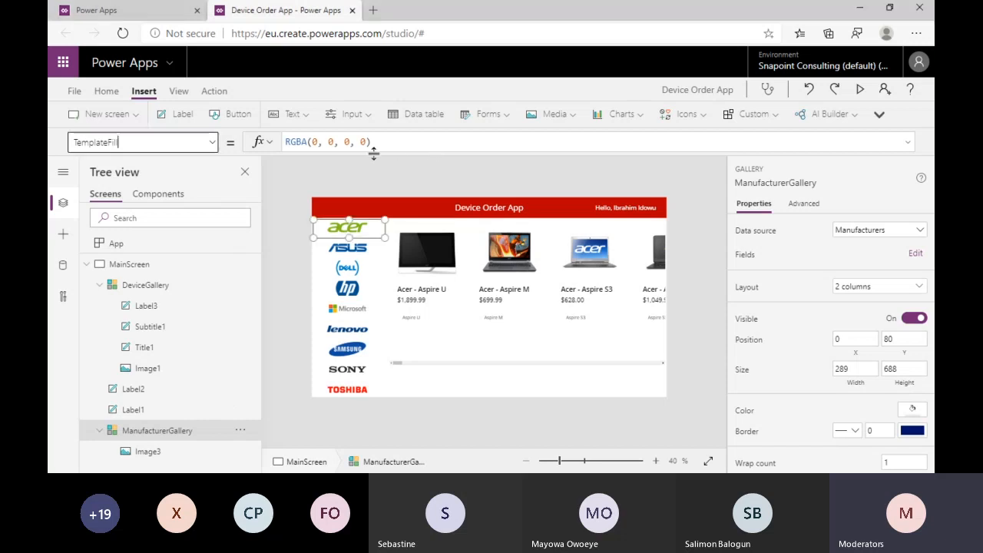
Highlight the selected manufacturer in red by setting the gallery's TemplateFill formula to If(ThisItem.IsSelected, Red).
left_click(394, 141)
key("ctrl+a")
type("i")
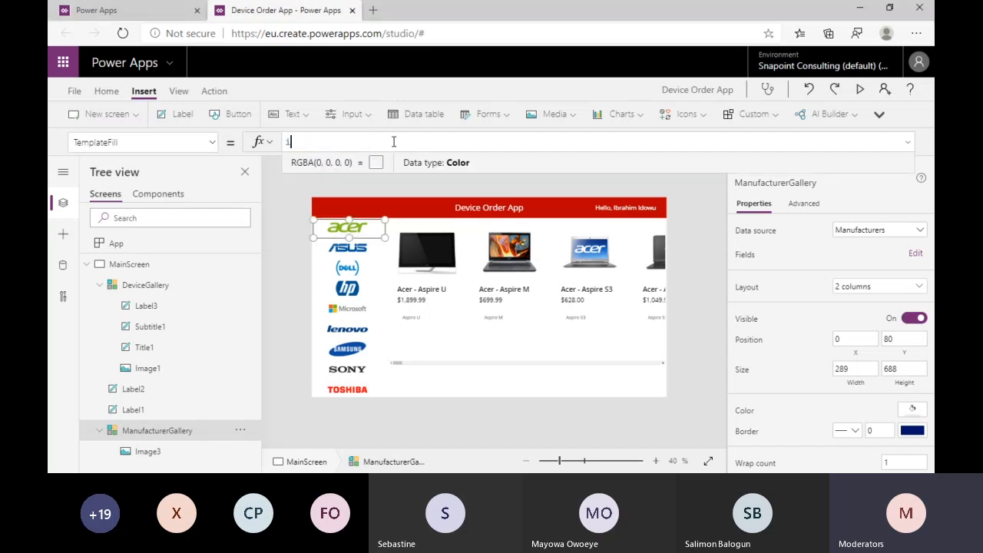
type("d")
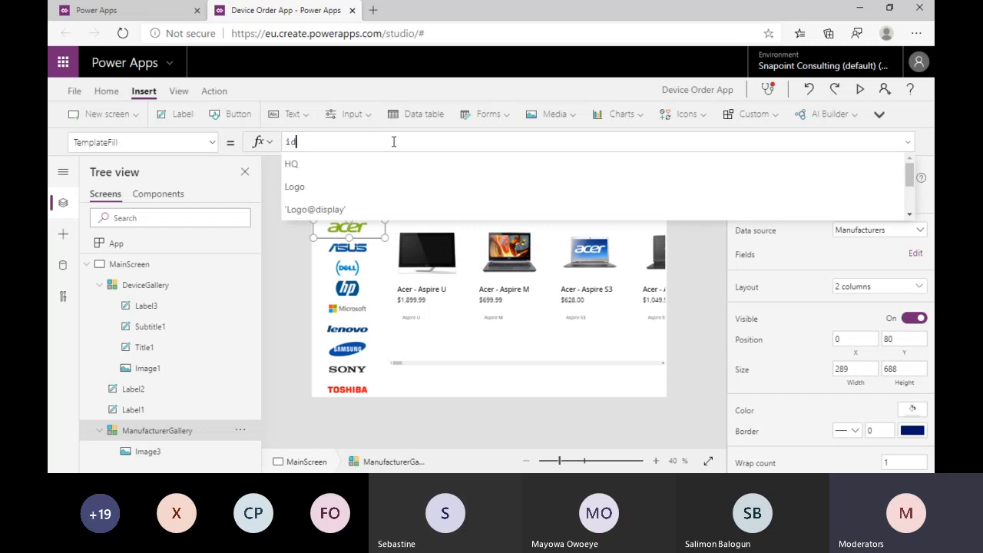
key("BackSpace")
key("BackSpace")
type("I")
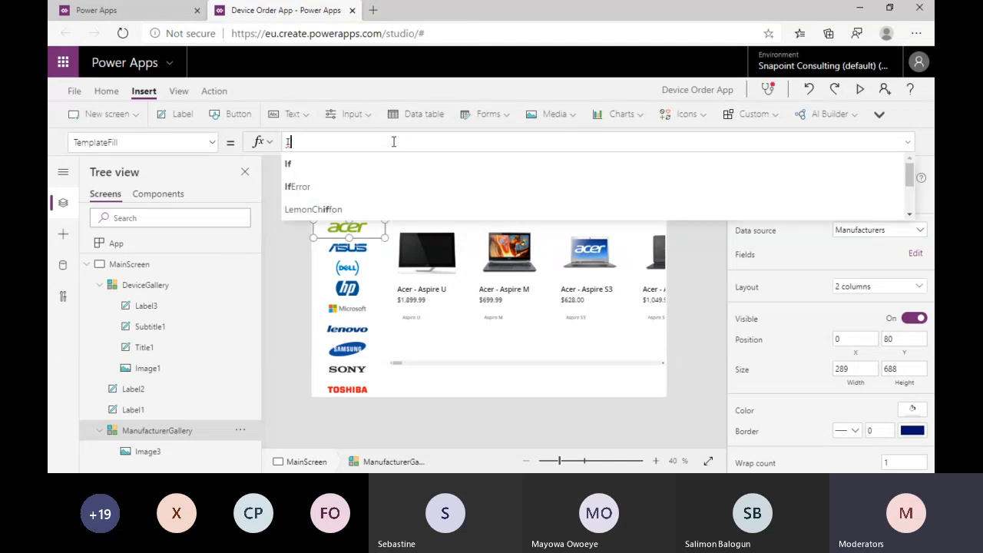
type("f(")
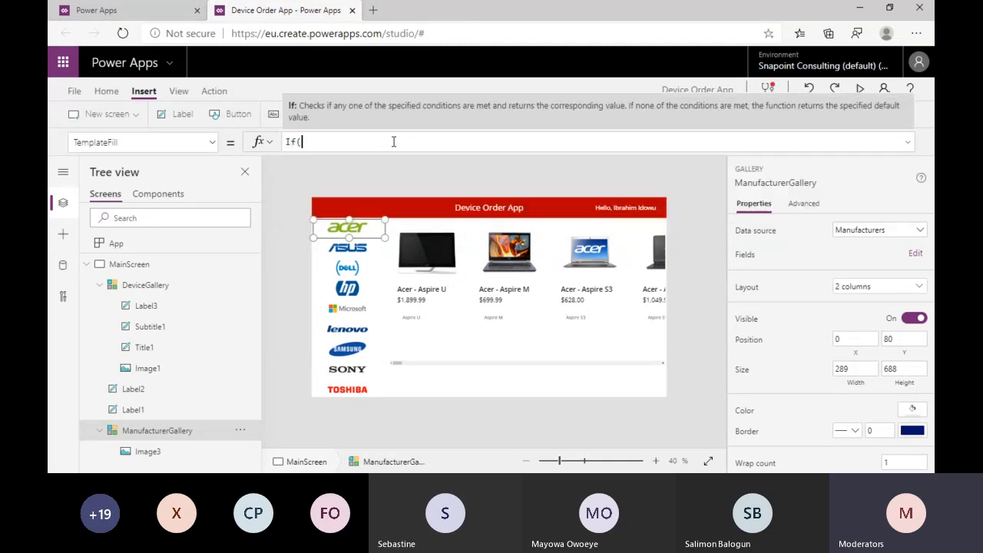
type("this")
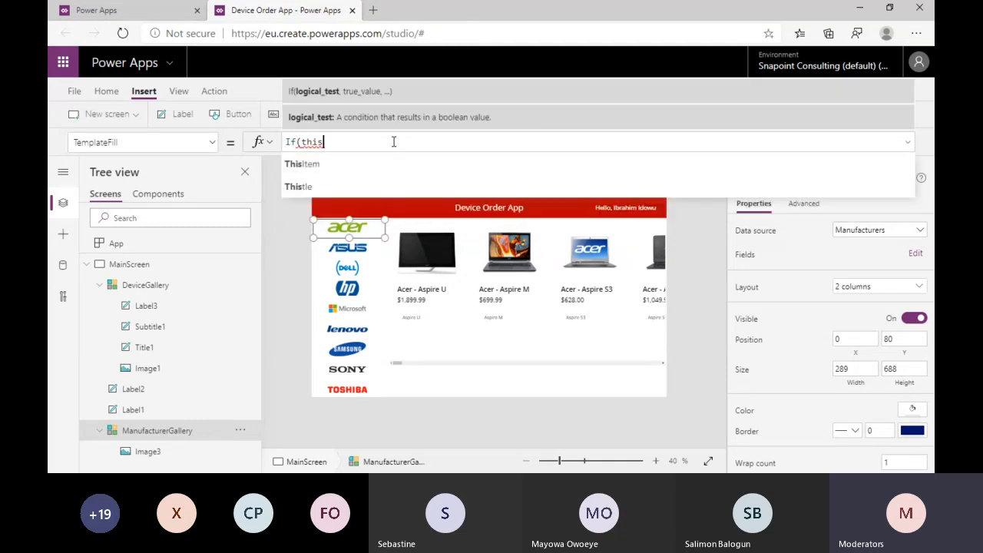
key("Tab")
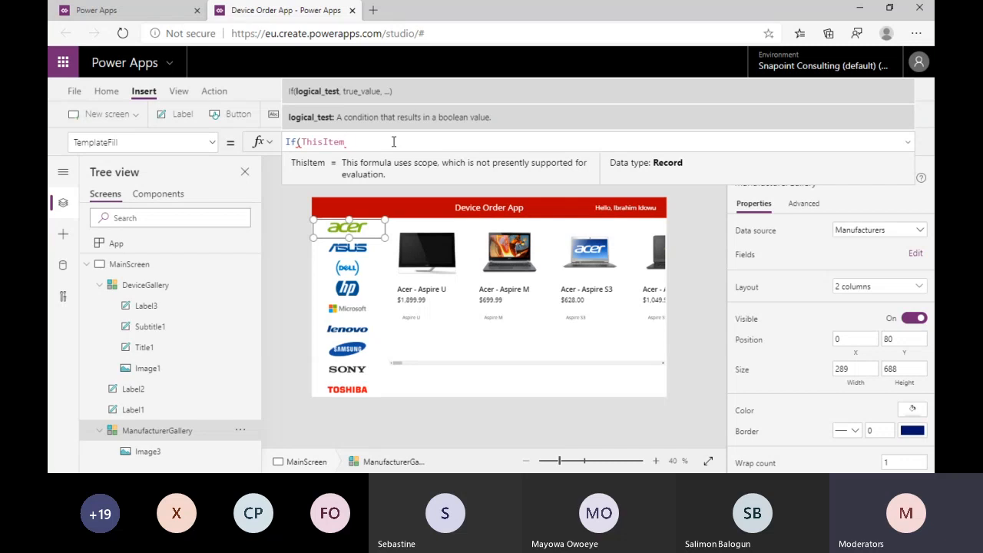
type(".")
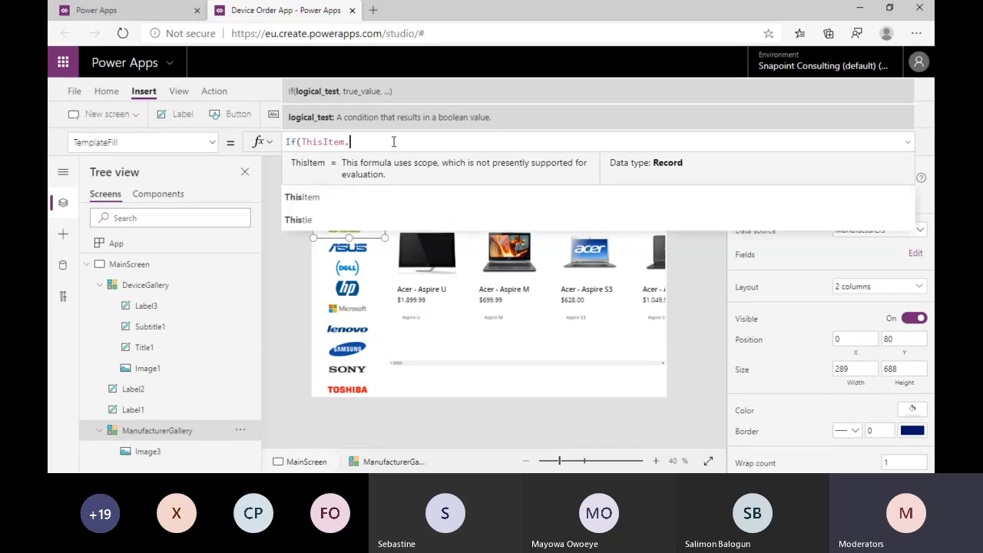
type("iss")
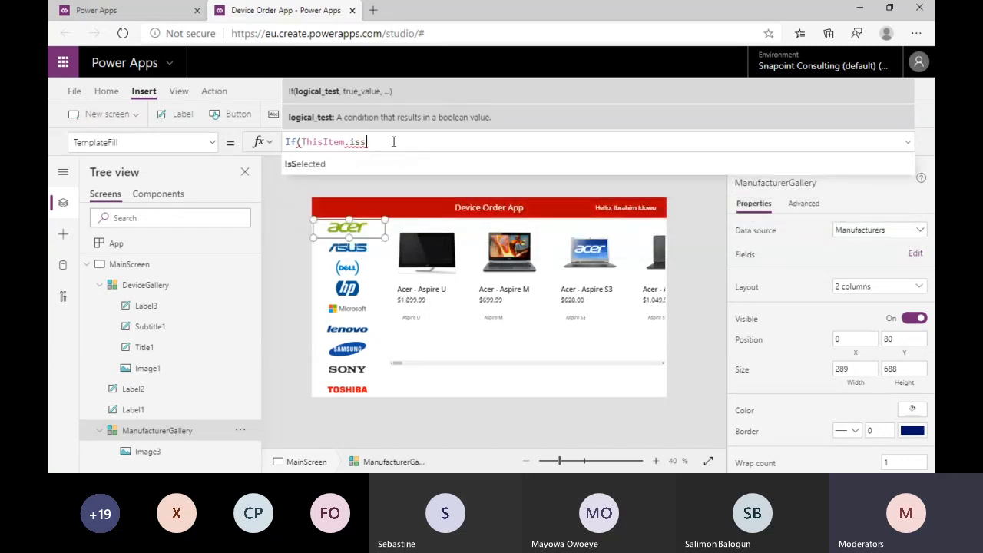
key("Tab")
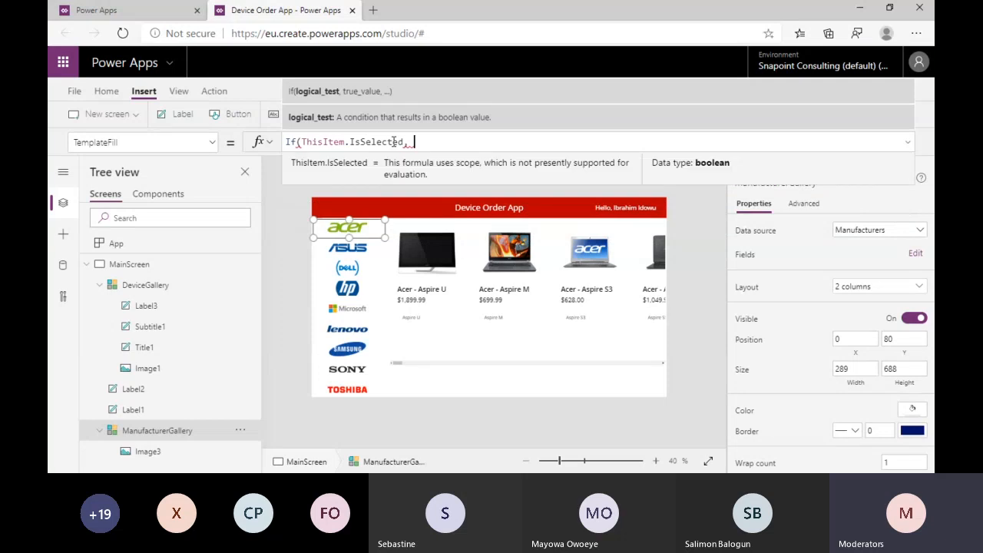
type(",")
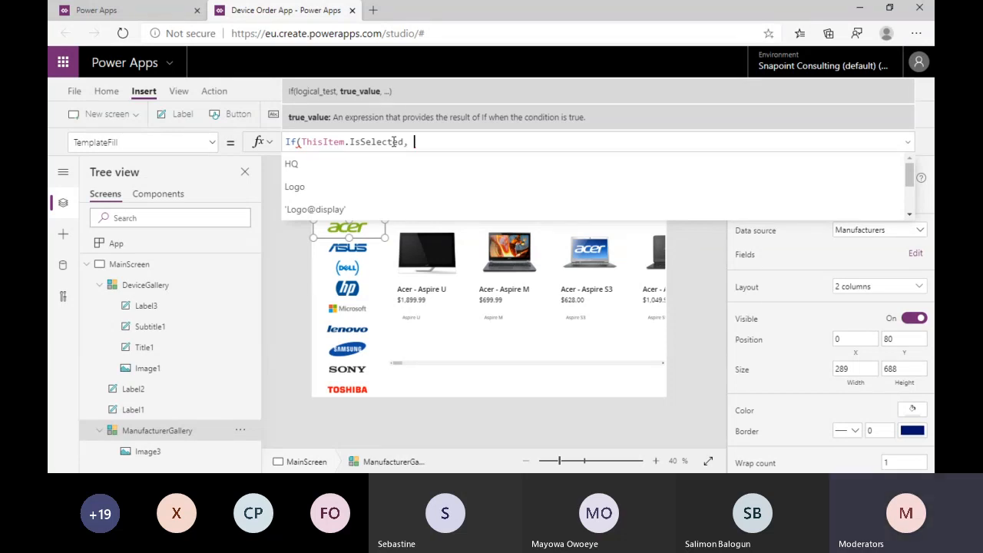
type("Red")
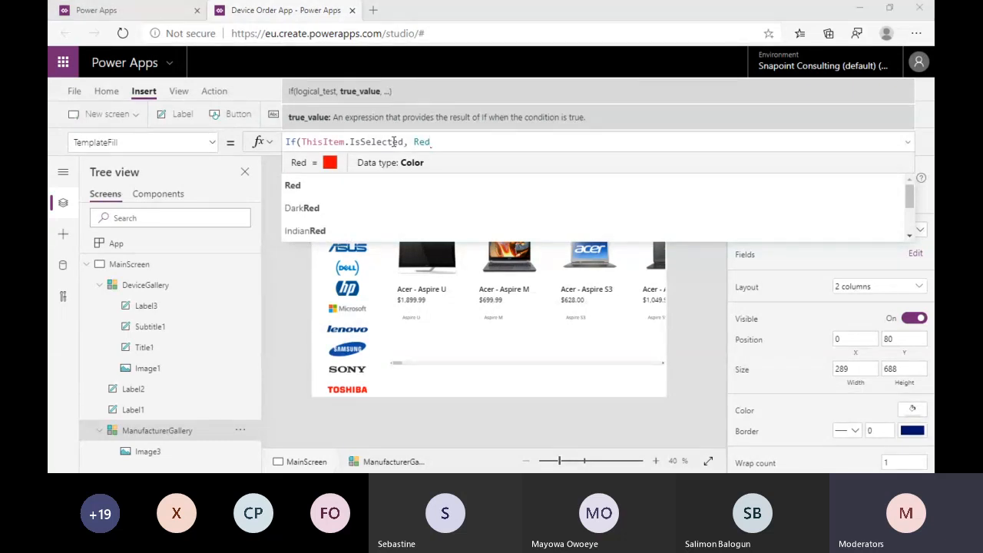
type(")")
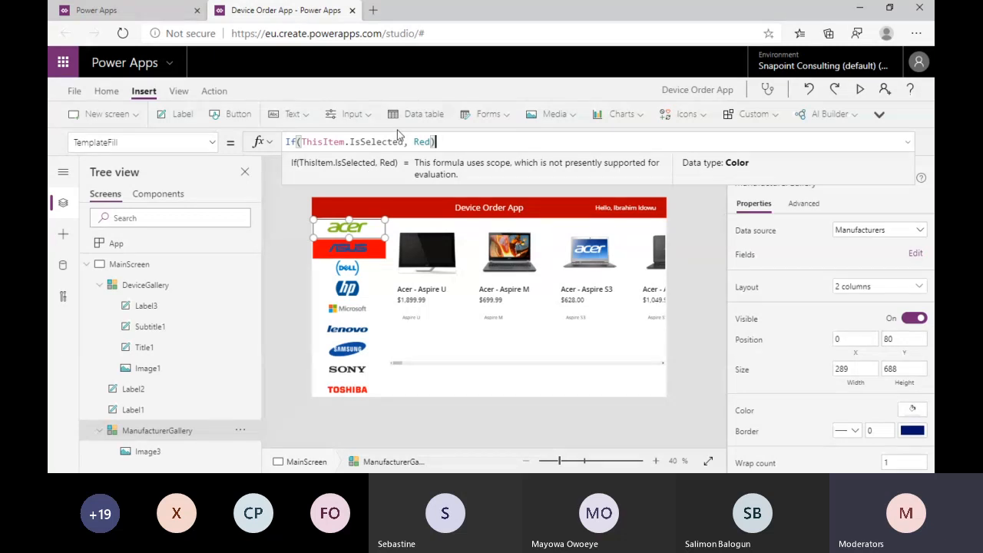
left_click(685, 283)
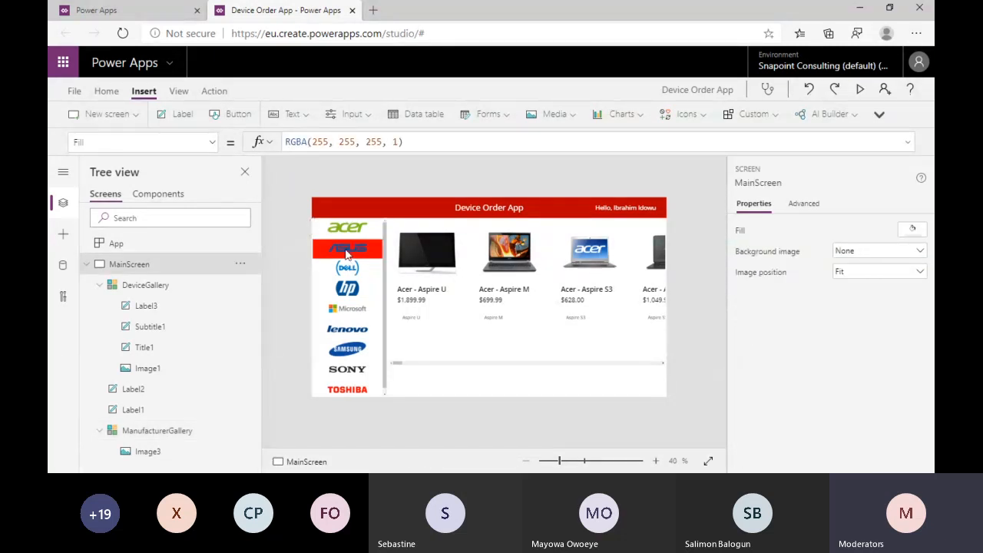
Preview the app to check the highlight on the selected manufacturer logo, and return to editing.
left_click(345, 253)
left_click(372, 254)
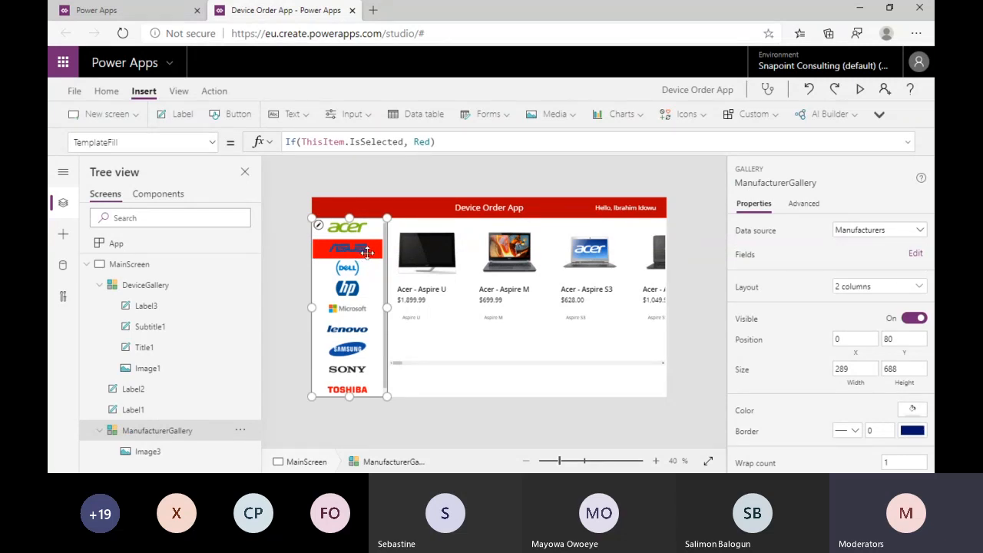
left_click(860, 90)
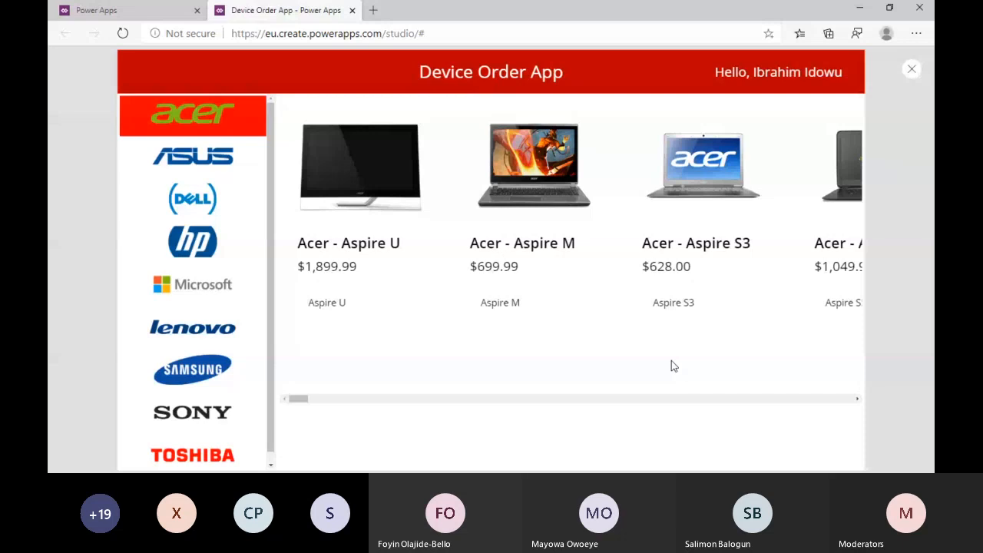
left_click(912, 71)
Change the manufacturer gallery's TemplateFill formula to If(ThisItem.IsSelected,ColorFade(Blue,75%)).
left_click(383, 380)
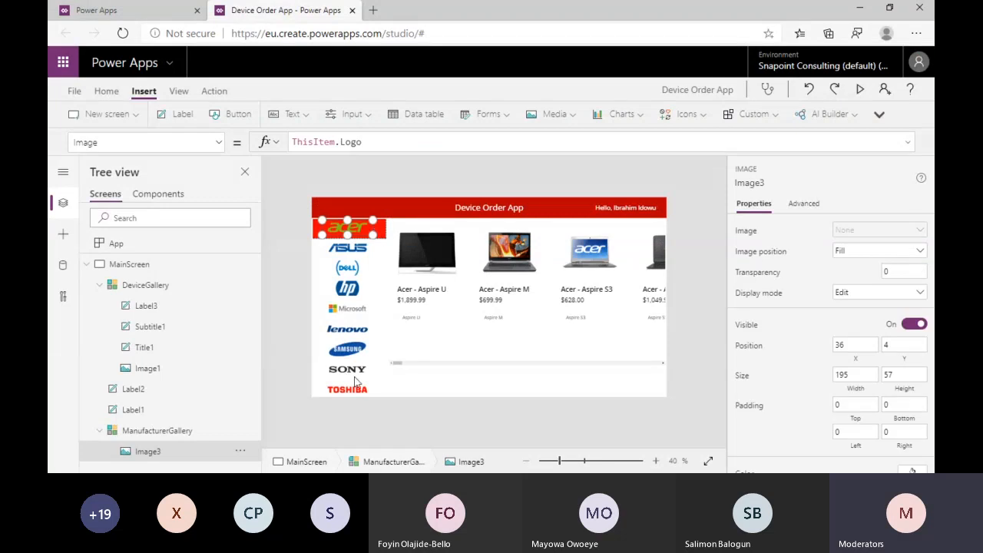
left_click(383, 380)
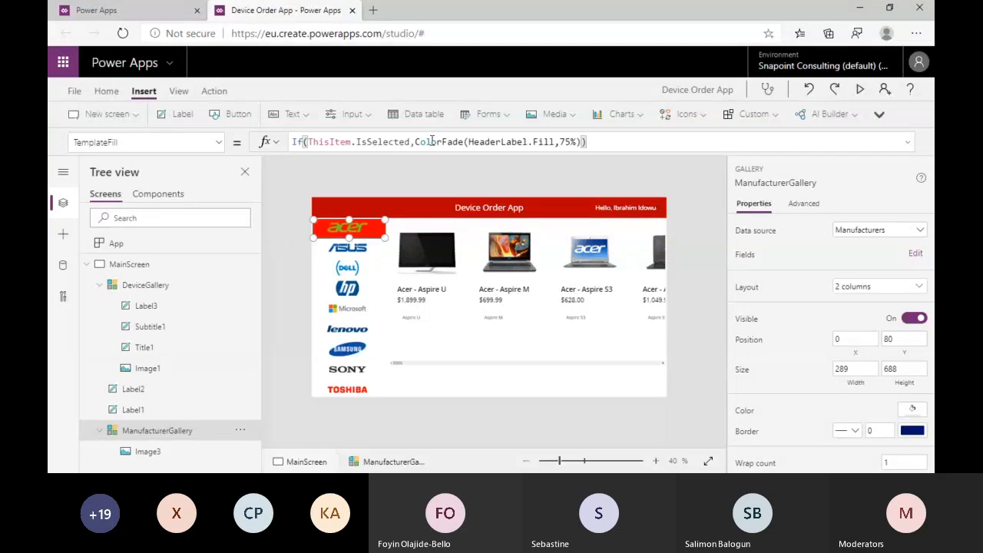
left_click(468, 142)
left_click_drag(469, 142, 554, 142)
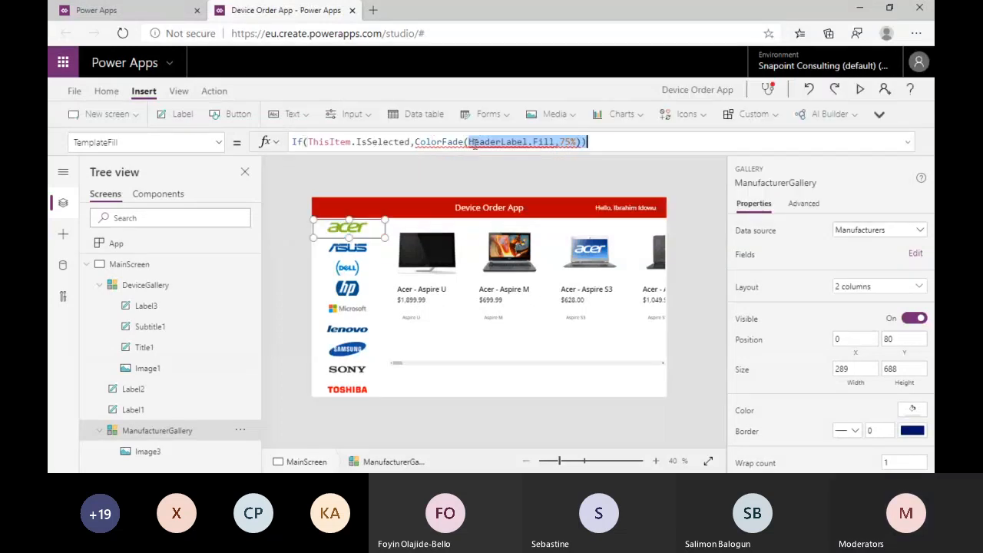
type("Blue")
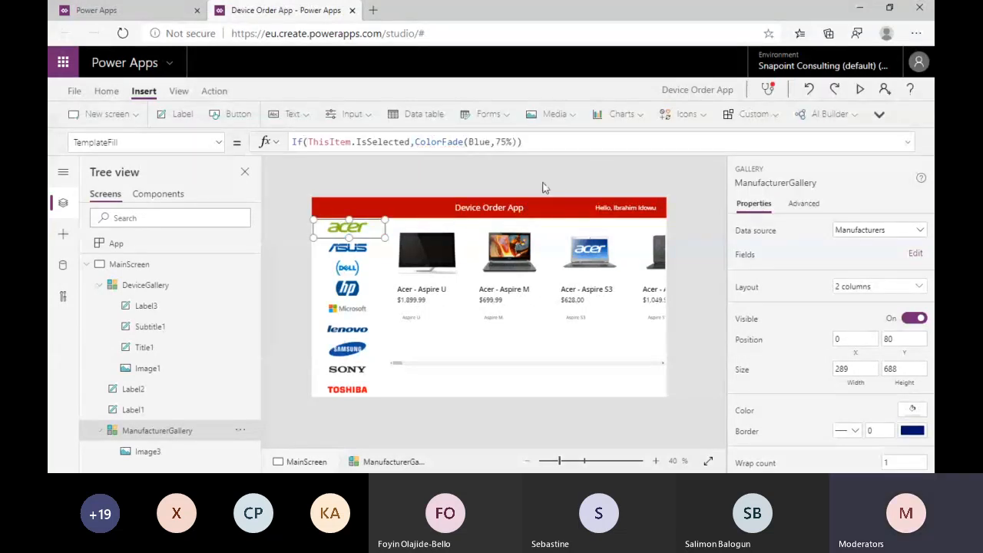
left_click(548, 183)
left_click(367, 231)
left_click(377, 244)
left_click(377, 229)
left_click(480, 142)
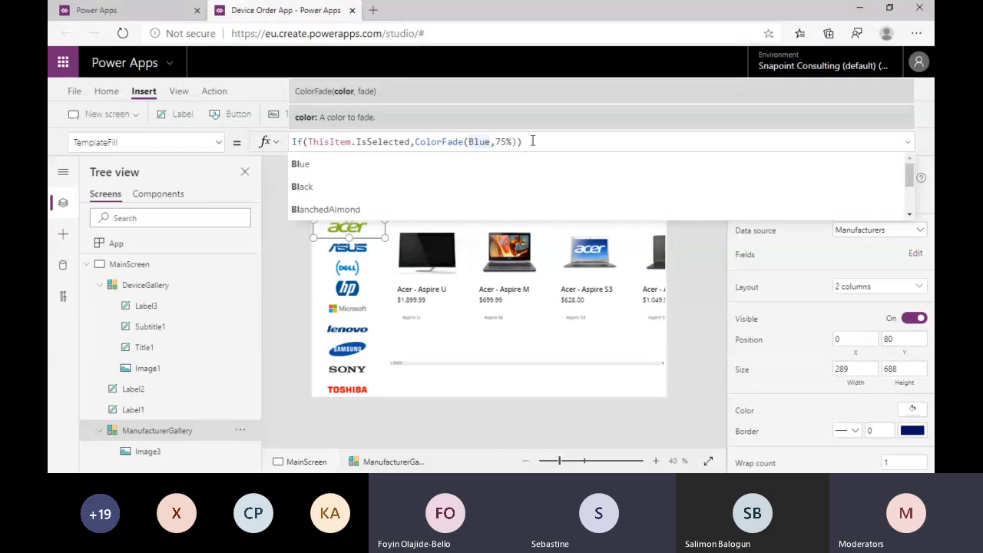
left_click(517, 174)
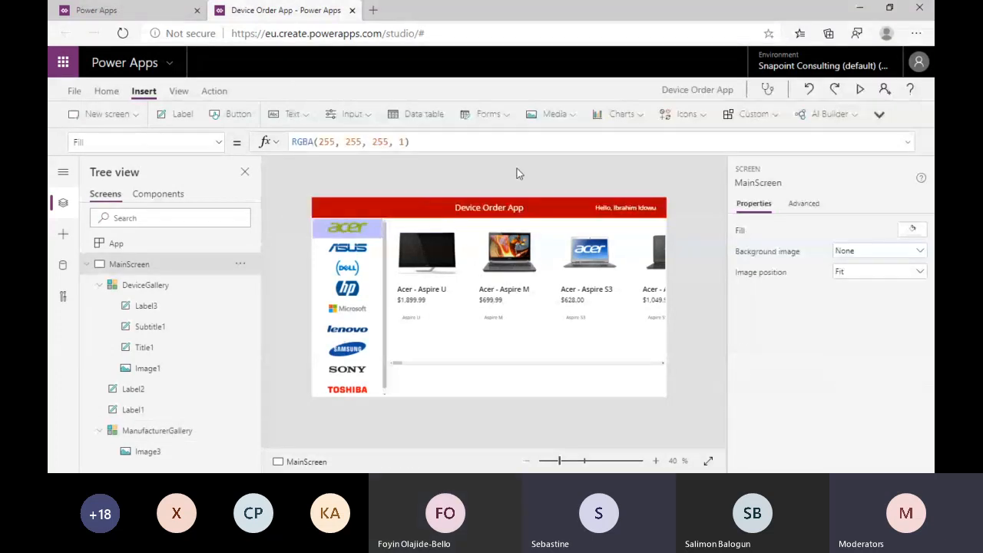
Review the manufacturer gallery's TemplateFill formula and the highlight behind the Acer logo.
left_click(349, 231)
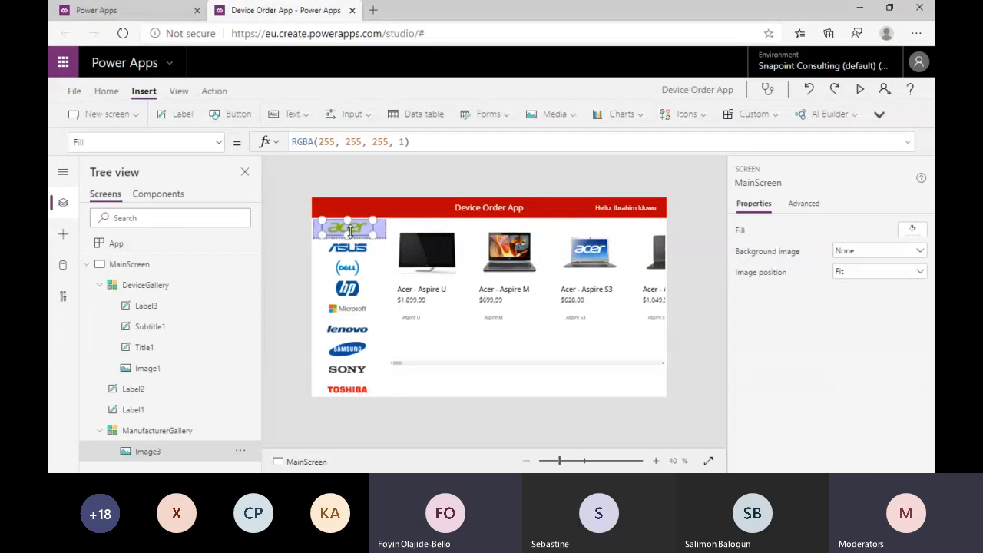
left_click(384, 376)
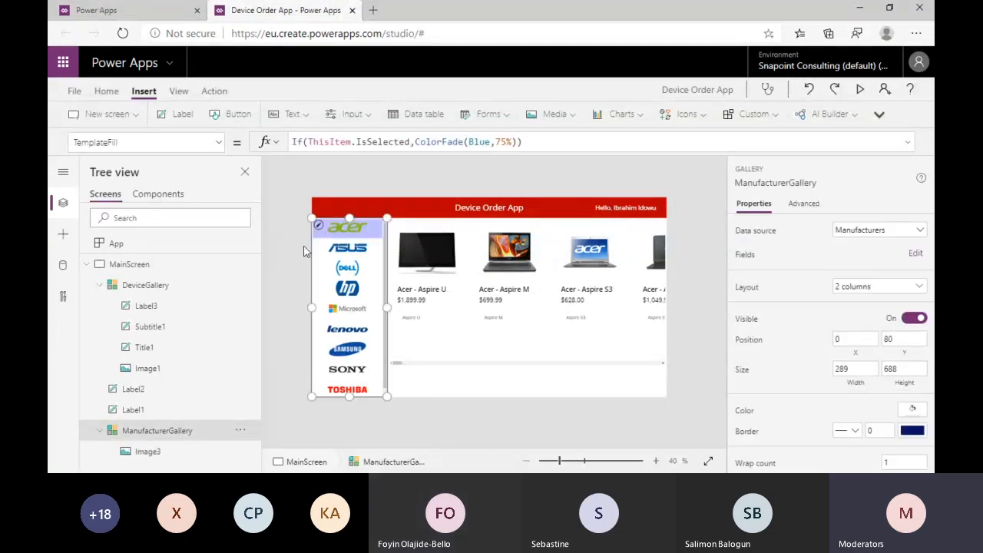
left_click(349, 227)
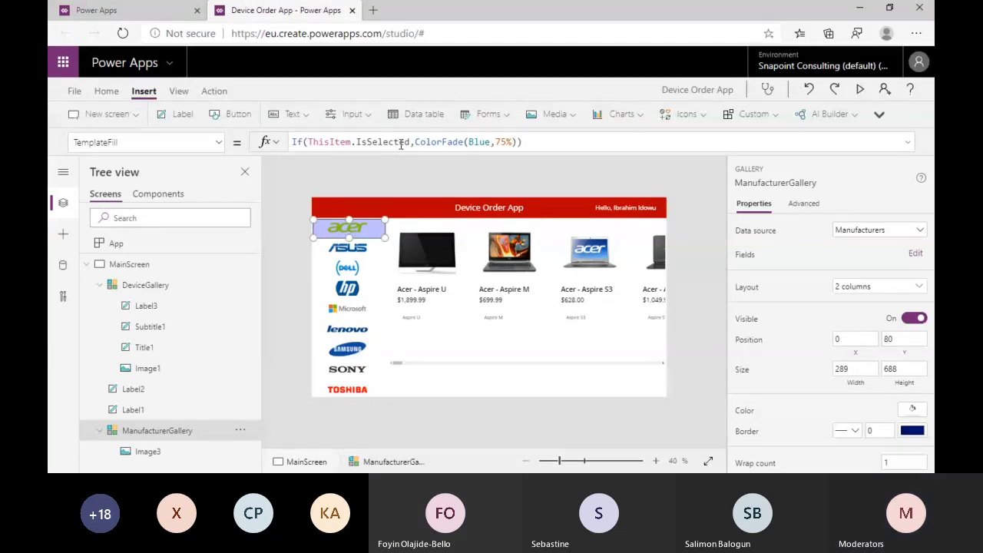
left_click(376, 181)
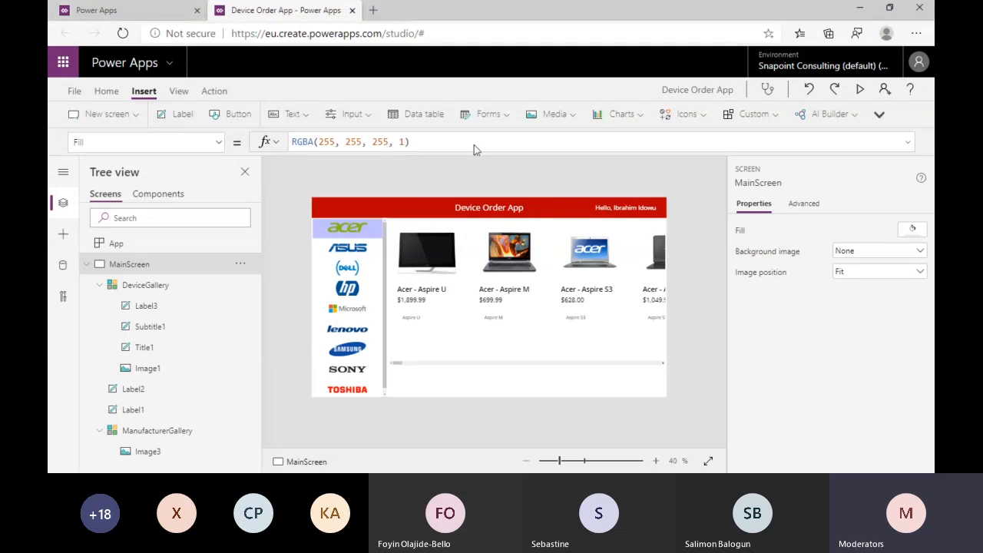
left_click(355, 236)
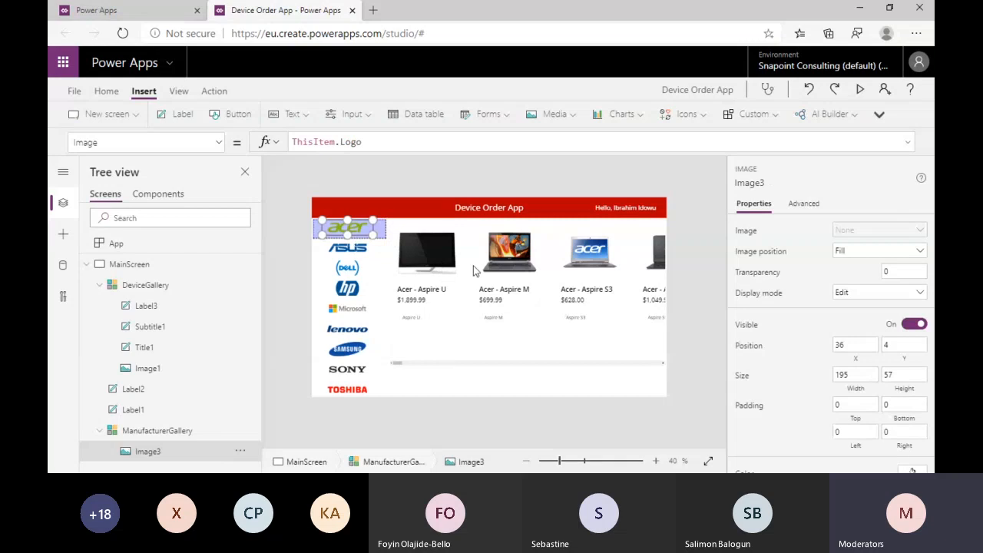
Replace the device gallery's Items formula with the start of a Filter function that uses the Devices table as its source.
left_click(466, 363)
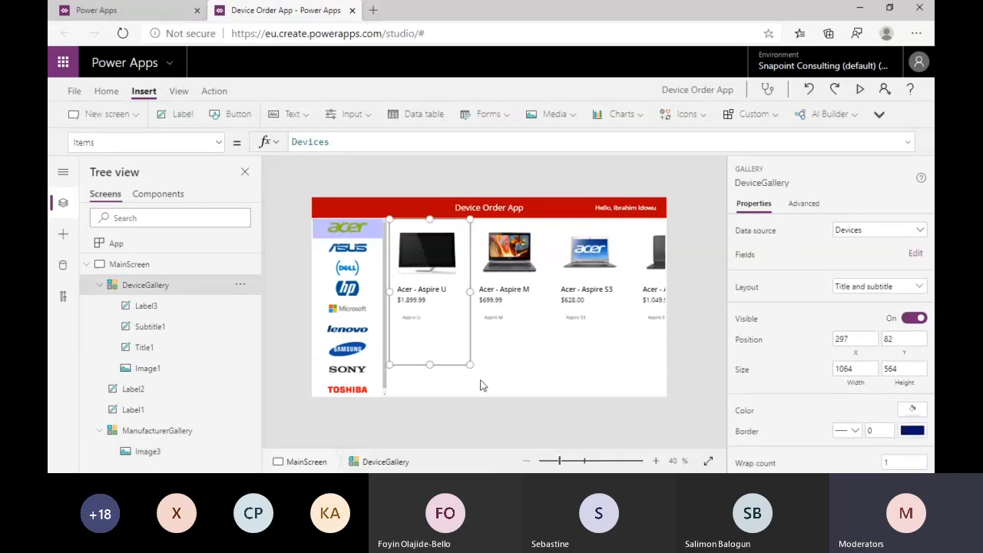
left_click(386, 459)
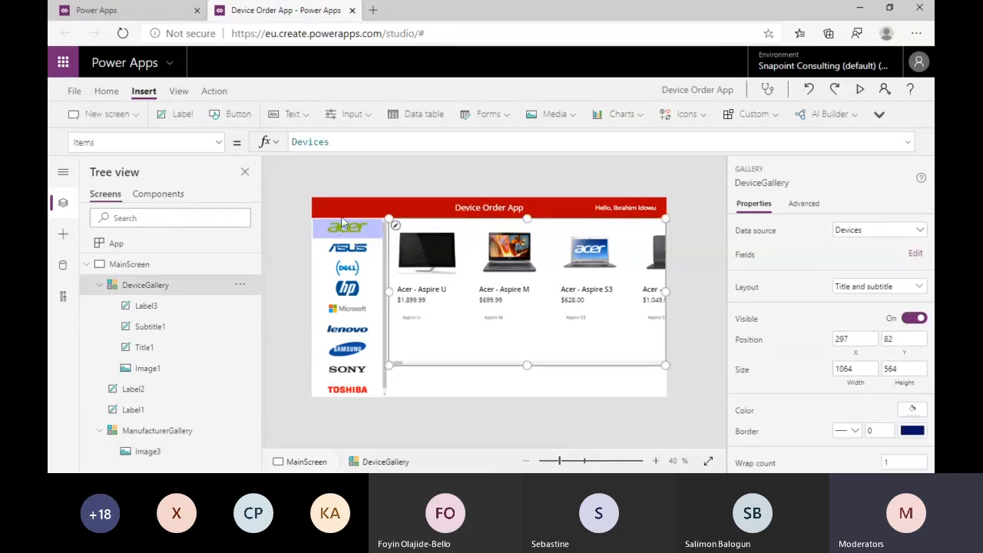
double_click(321, 143)
key("BackSpace")
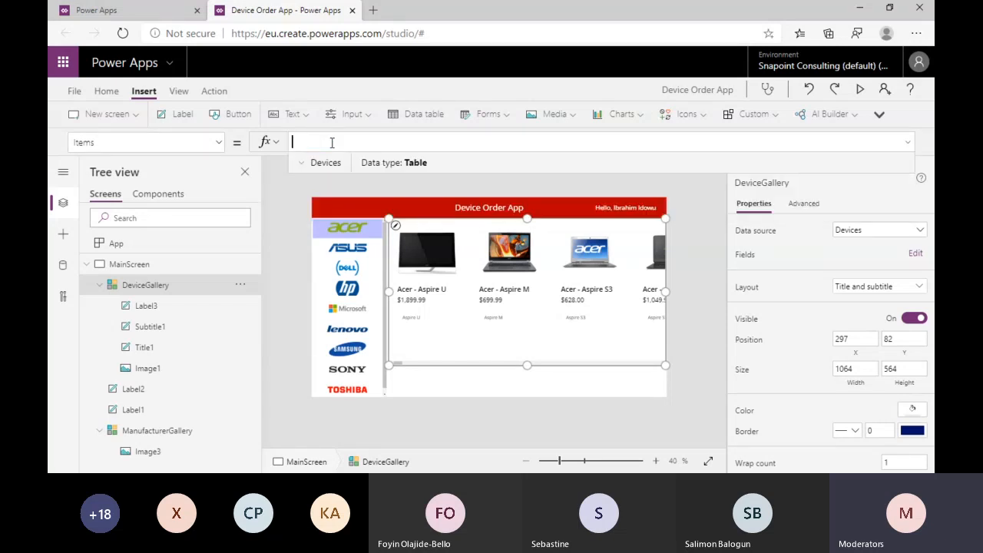
left_click(332, 142)
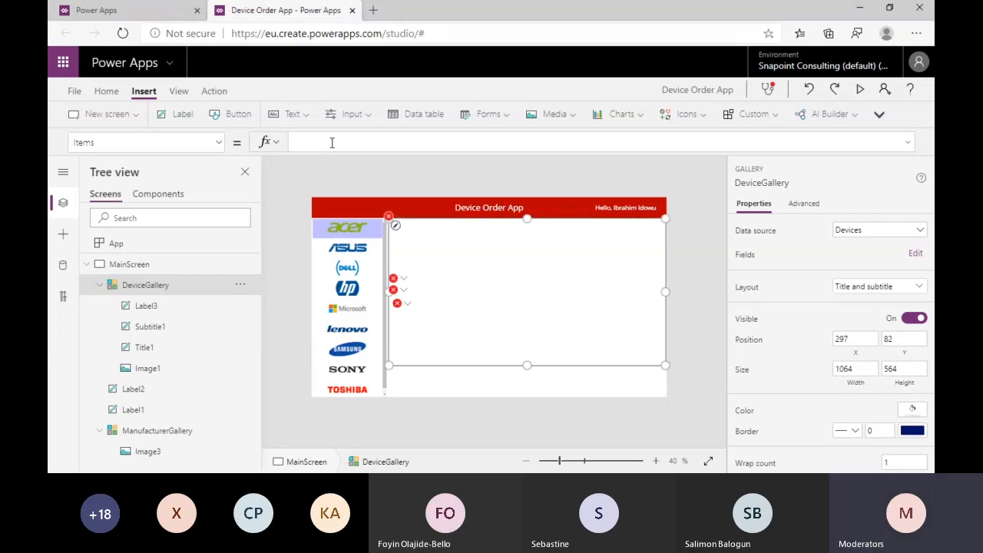
type("filter")
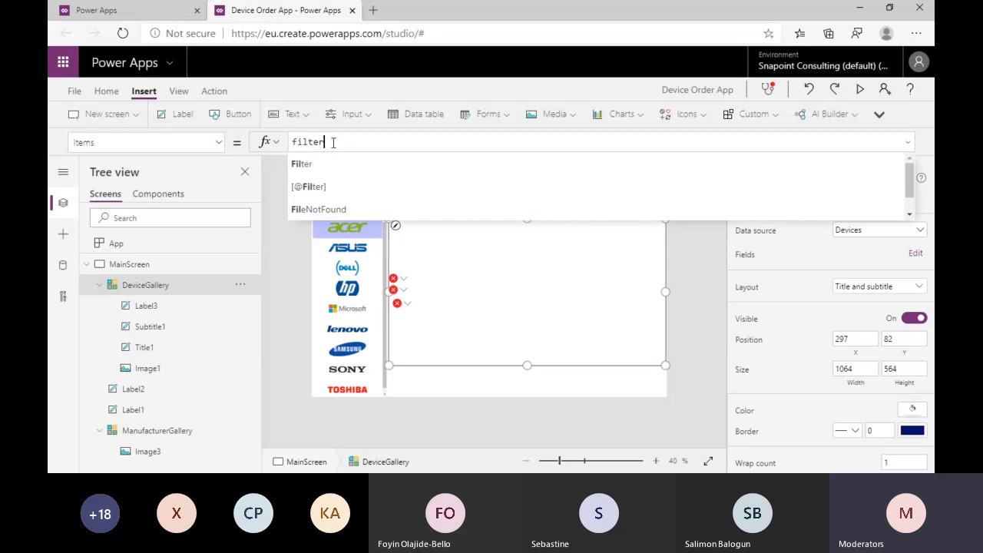
left_click(343, 164)
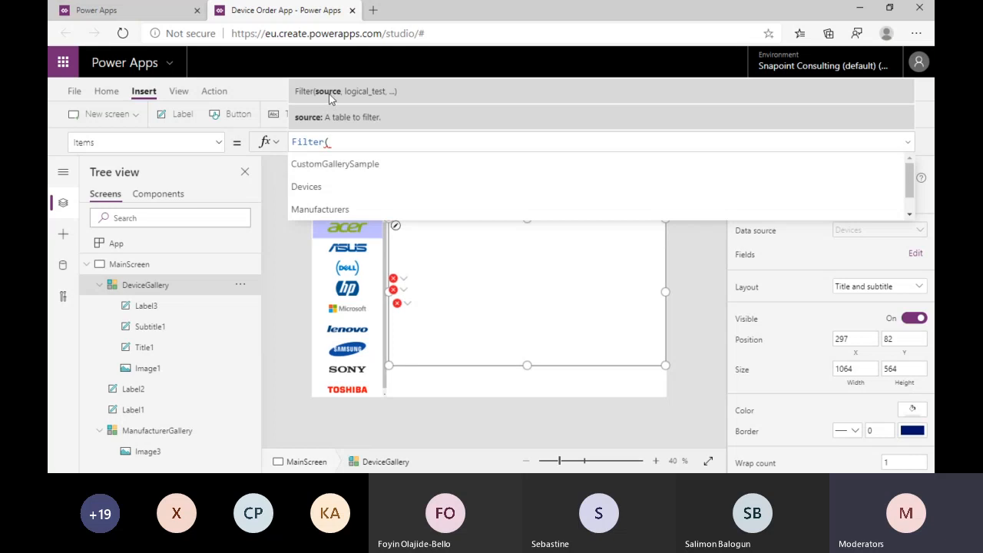
type("de")
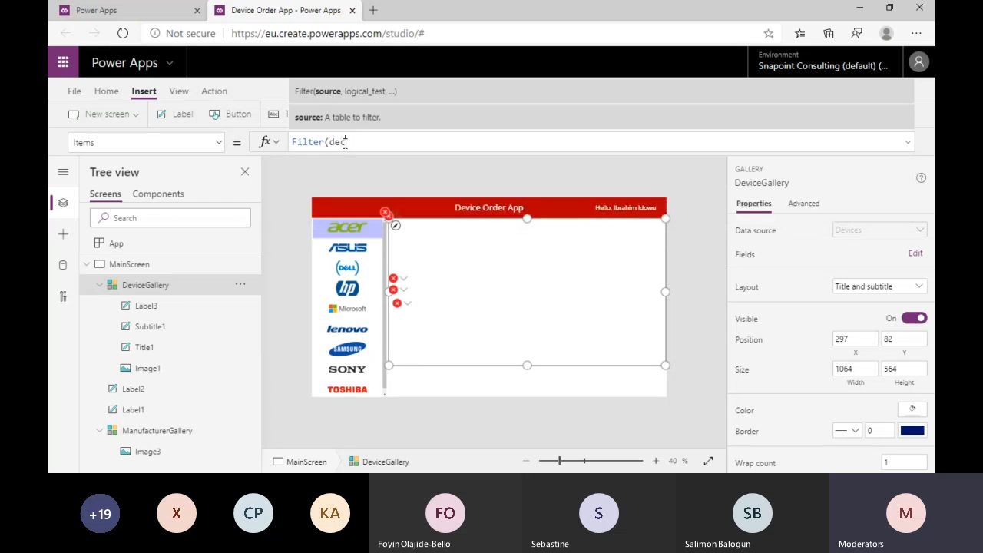
type("vices")
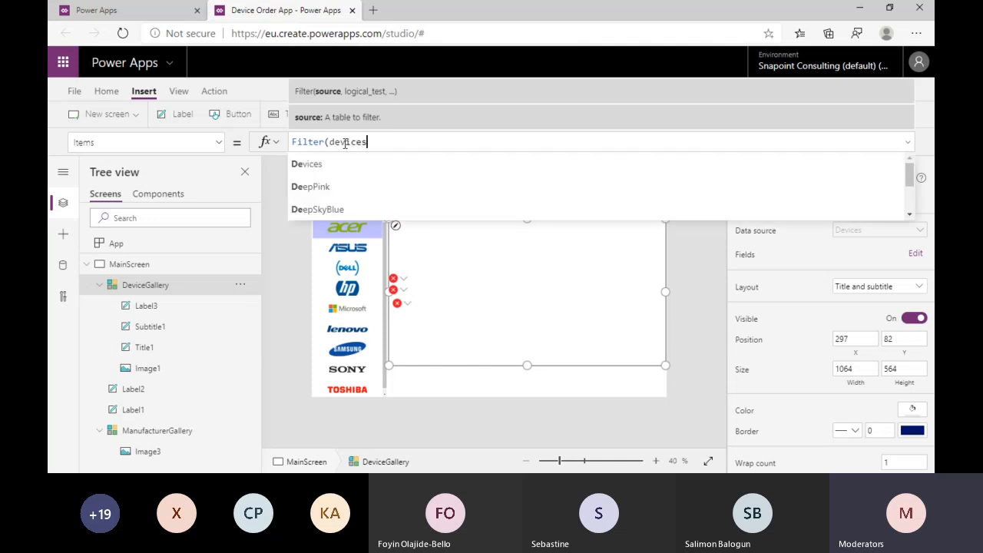
left_click(346, 165)
type(",")
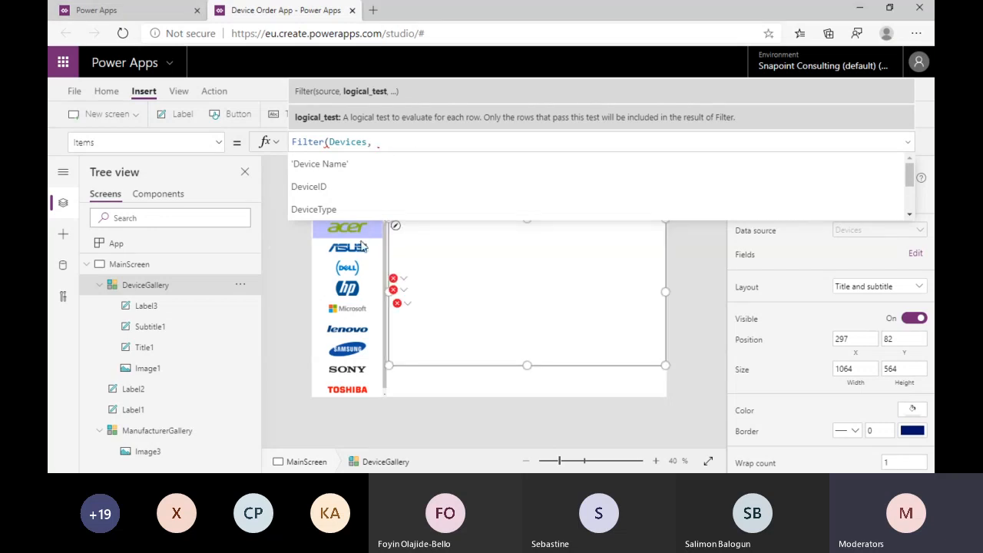
Begin the filter's logical test with the ManufacturerID column followed by an equals sign.
type("manufac")
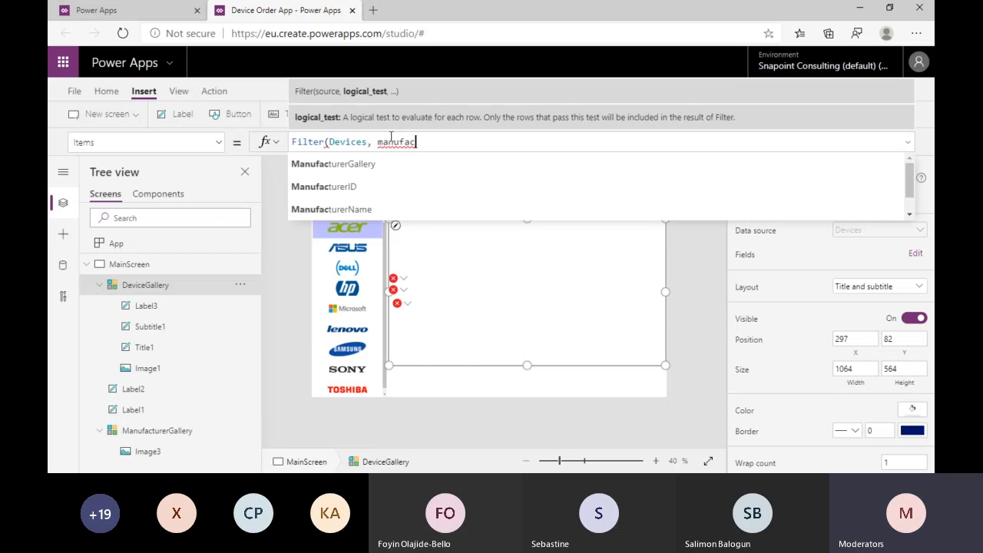
key("Down")
key("Down")
key("Tab")
type("=")
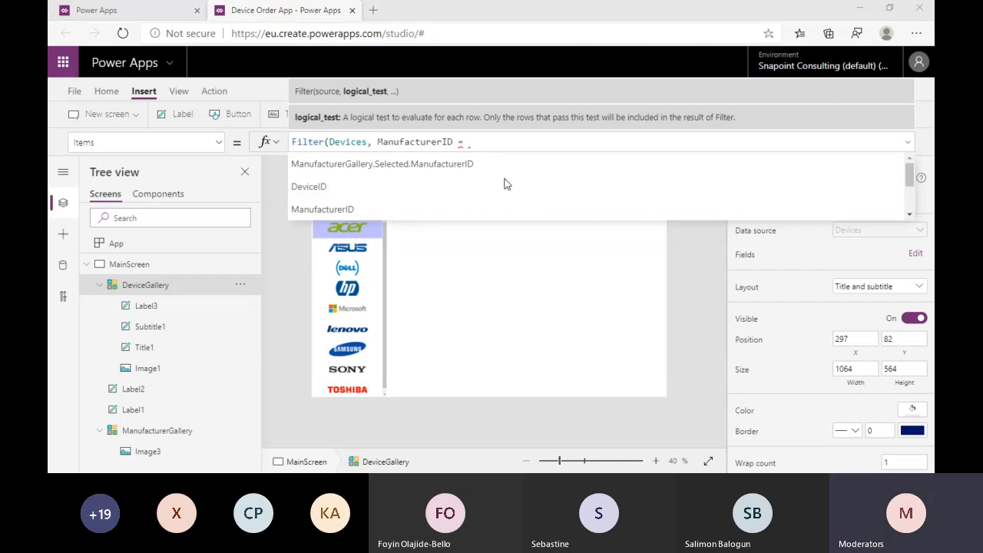
Complete the device gallery's filter by comparing against ManufacturerGallery.Selected.ManufacturerID, and close the formula.
type("manufac")
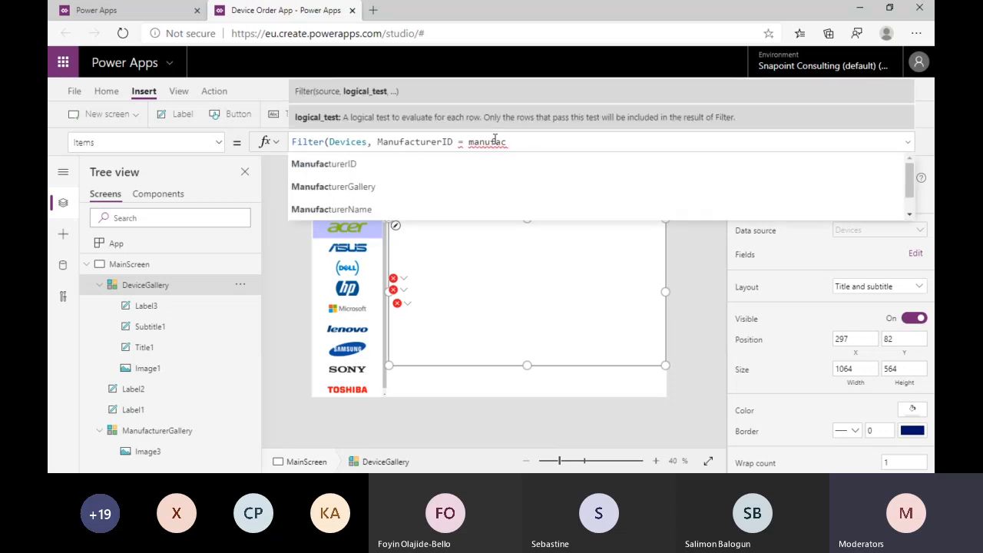
left_click(397, 188)
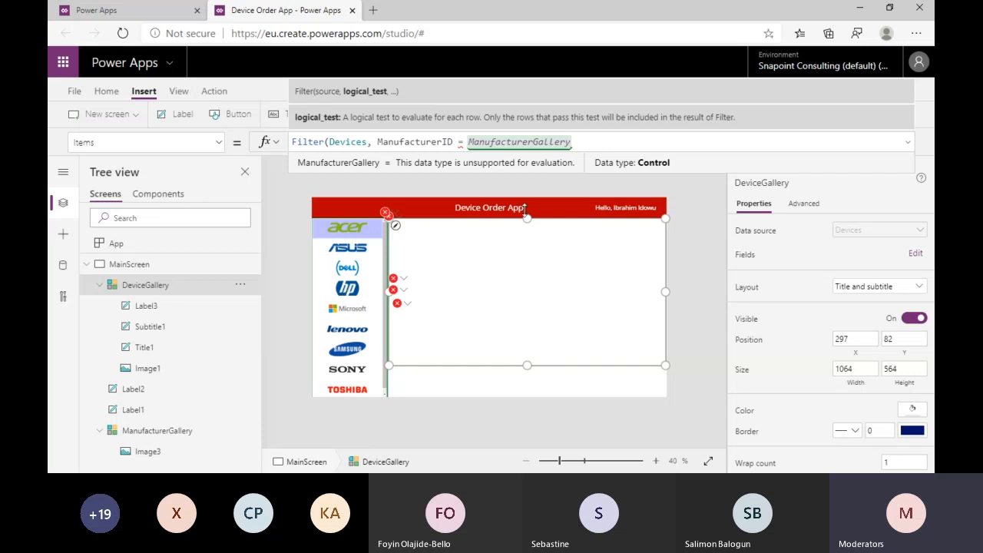
type(".select")
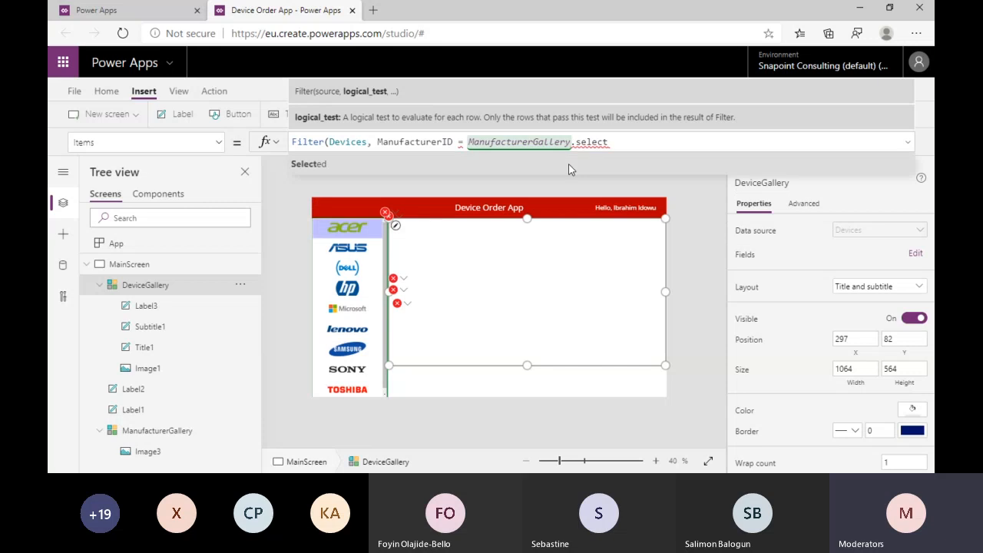
key("Tab")
type(".")
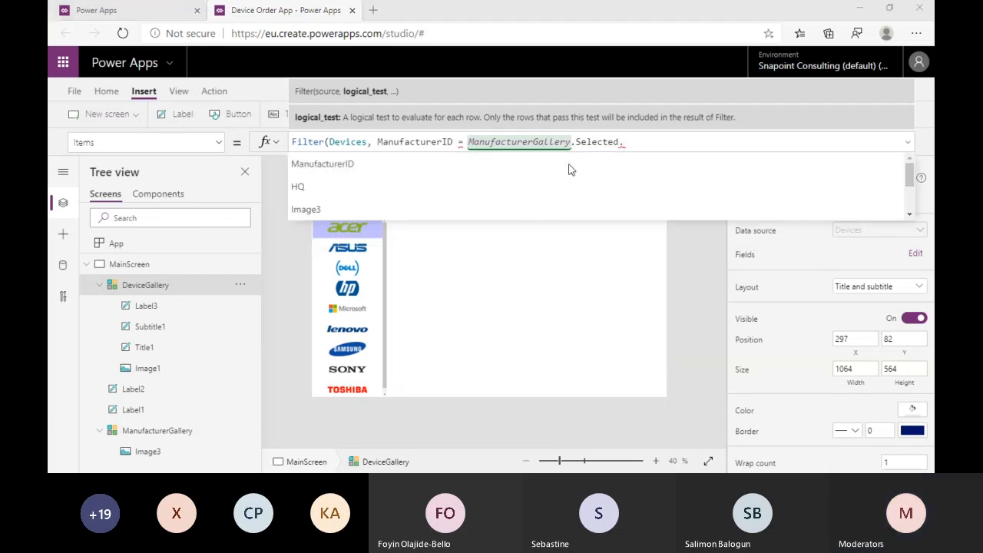
type("manu")
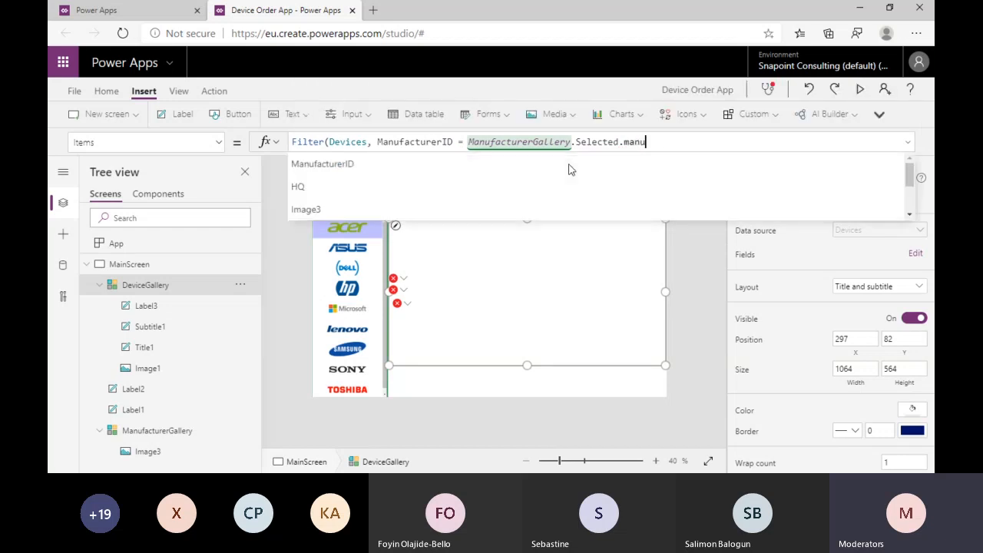
key("Tab")
type(")")
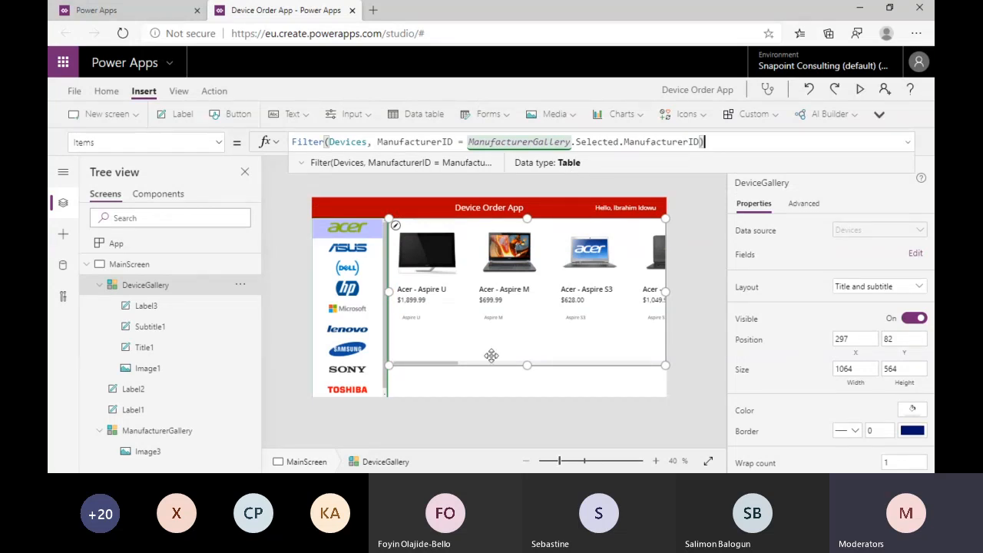
left_click(367, 343)
left_click(533, 333)
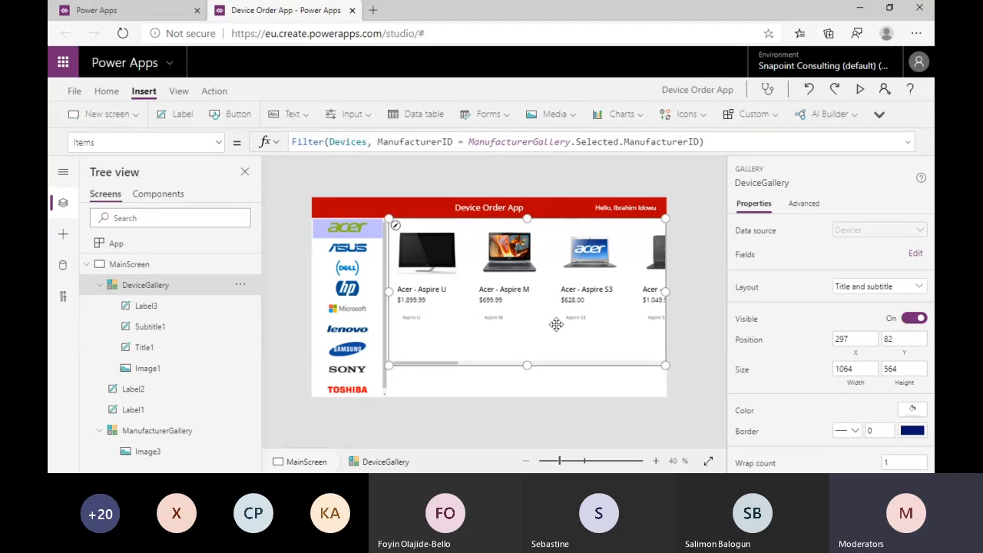
Preview the app and check the filtered device gallery for Acer and Asus, scrolling through their devices.
left_click(513, 382)
left_click(860, 89)
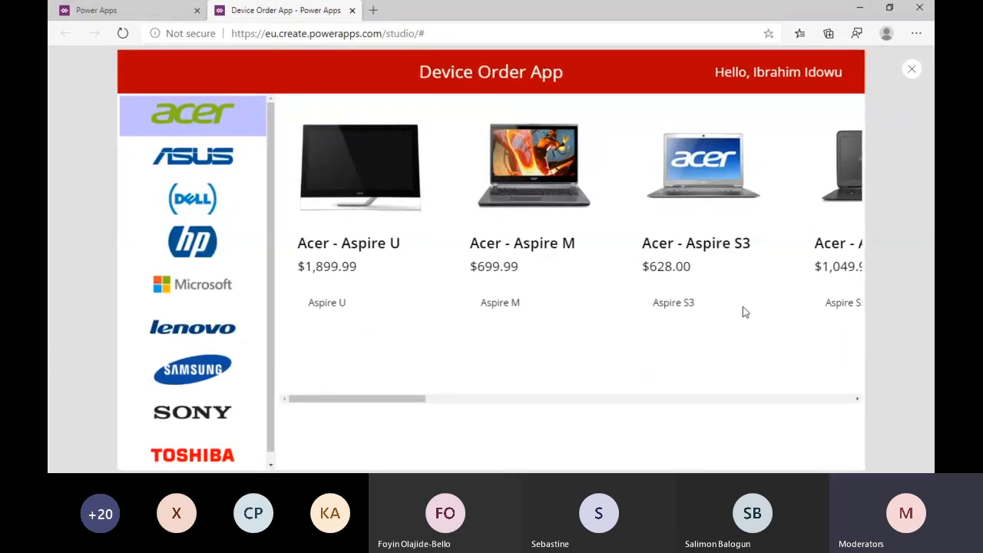
left_click_drag(423, 400, 658, 402)
left_click(192, 156)
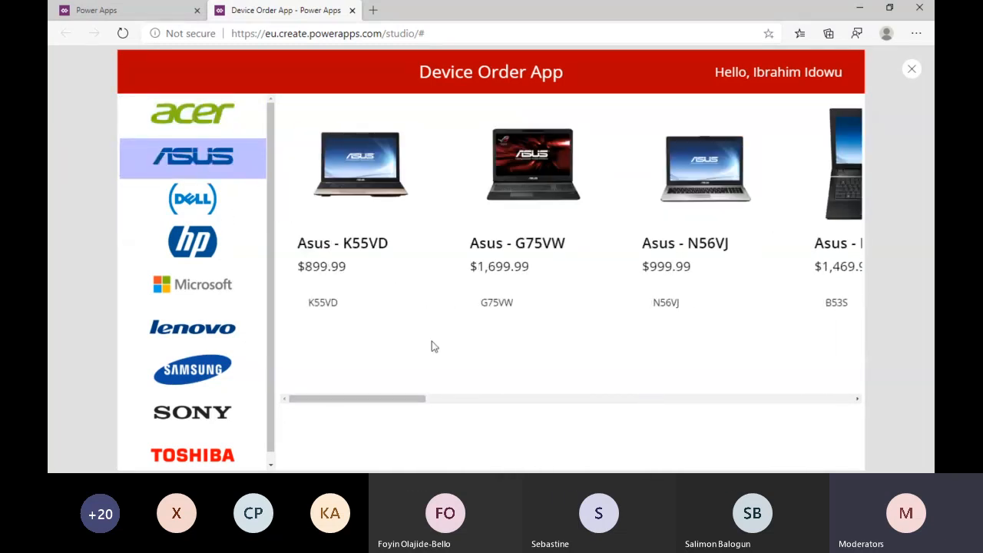
left_click_drag(405, 403, 327, 399)
Check the devices listed for Dell, HP, Microsoft, Lenovo, Samsung, Sony and Toshiba in the preview, and return to editing.
left_click(198, 206)
left_click(198, 261)
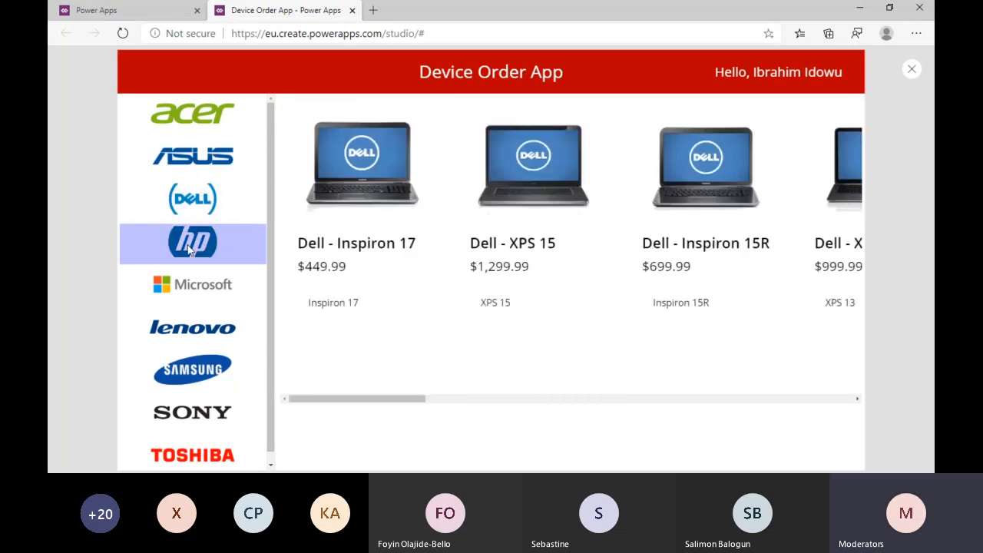
left_click(198, 299)
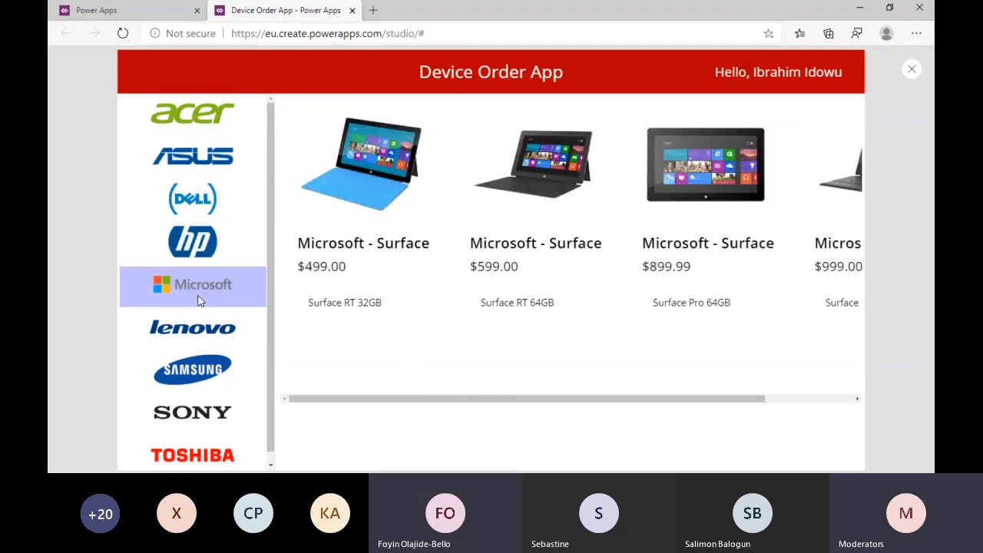
left_click(183, 334)
left_click(192, 369)
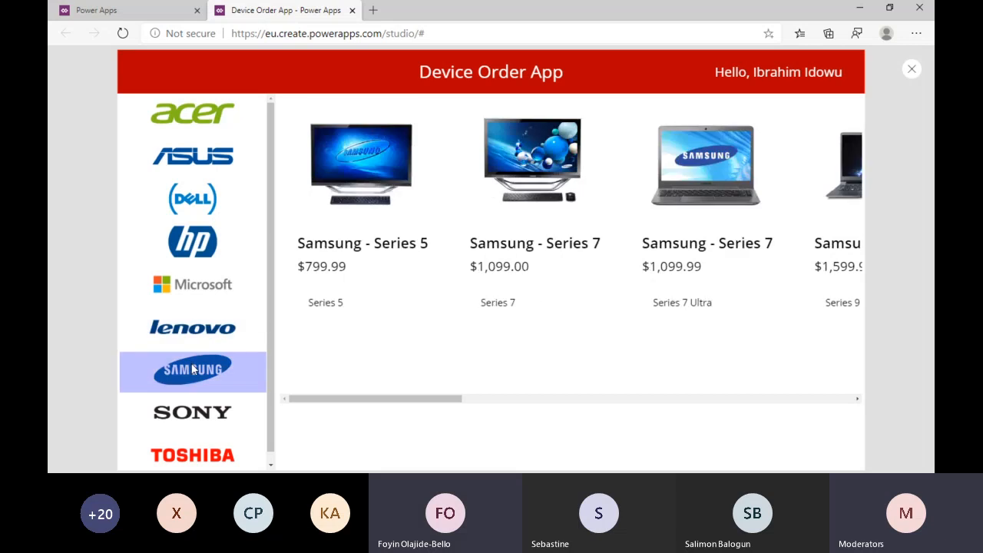
left_click(193, 417)
left_click(194, 456)
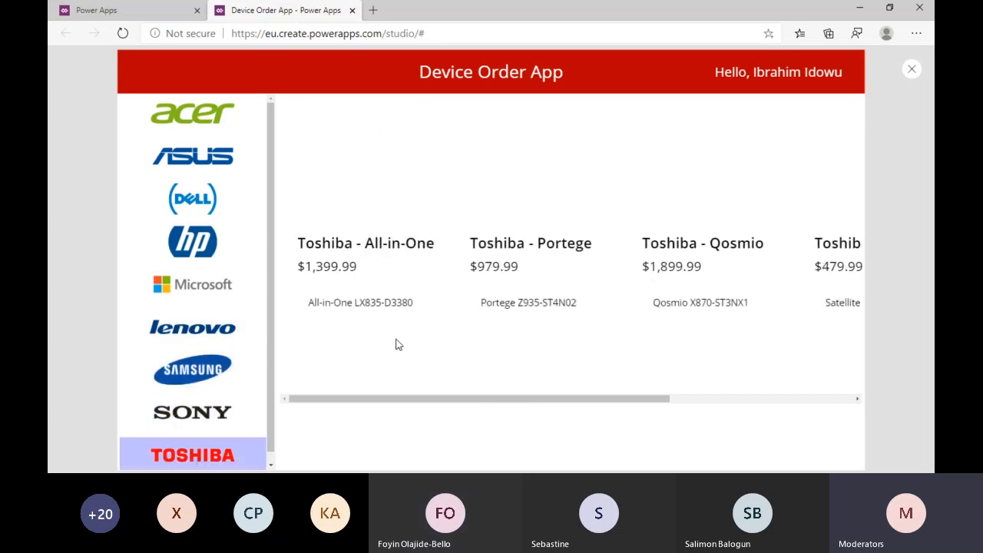
left_click(913, 68)
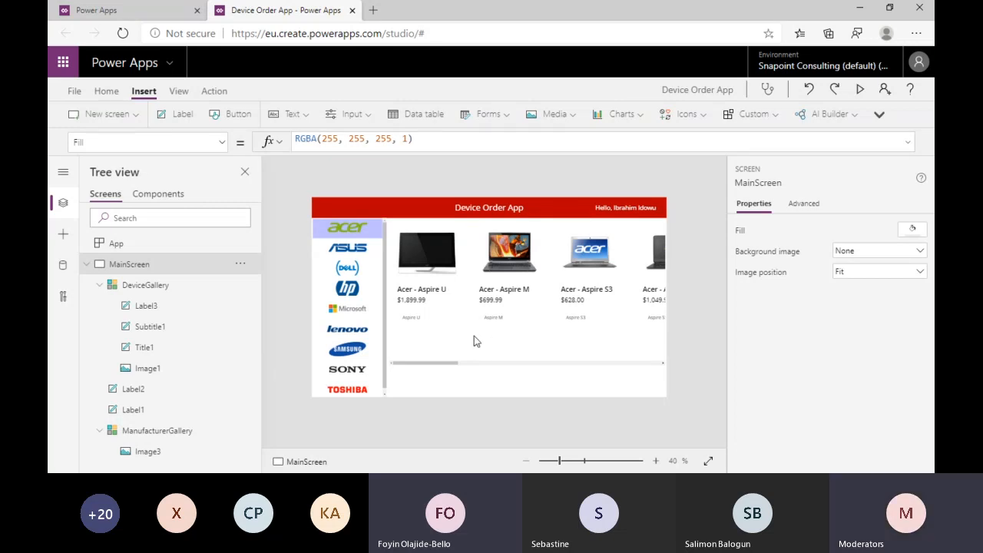
Review the device gallery's Filter formula, examining its Devices source, the ManufacturerID column and the reference to the selected manufacturer.
left_click(448, 362)
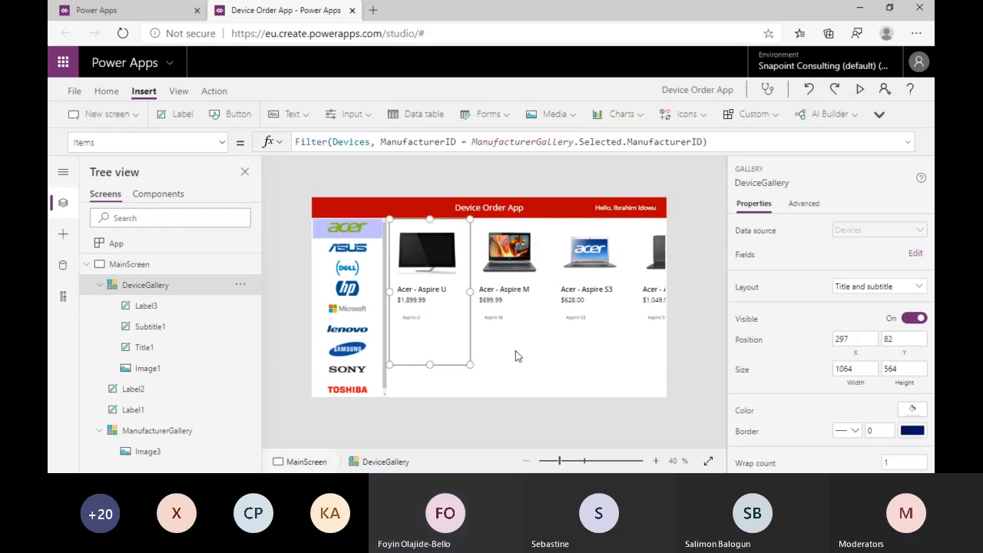
left_click(519, 356)
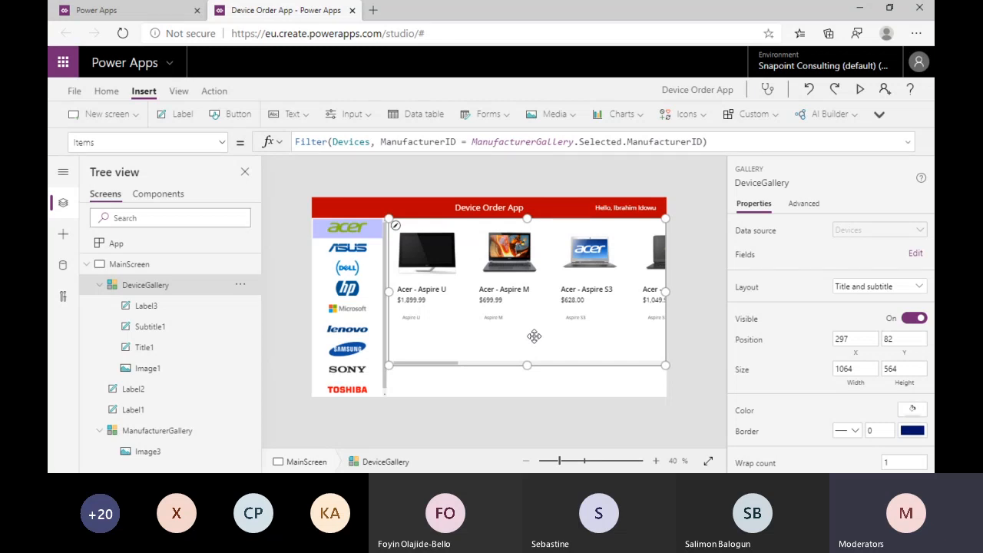
left_click(385, 338)
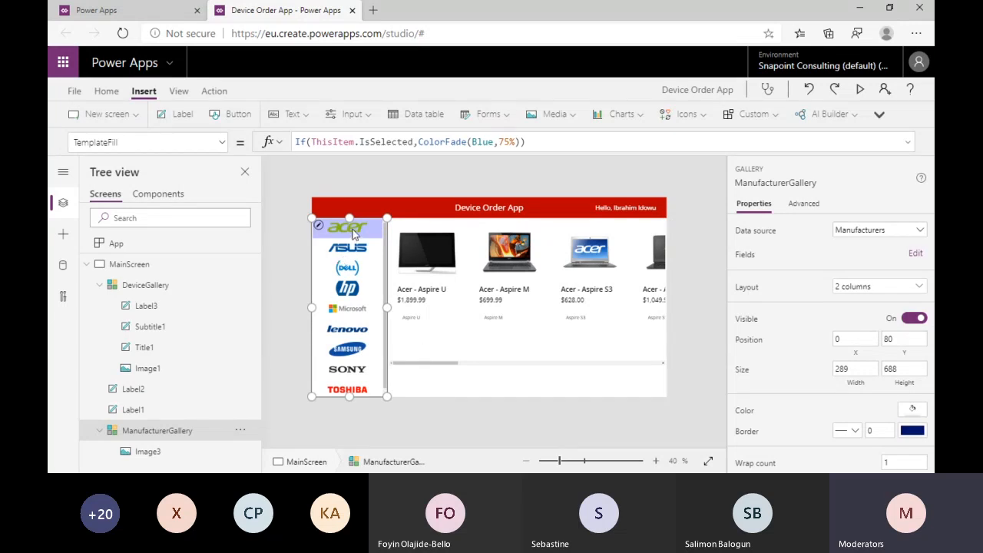
left_click(450, 367)
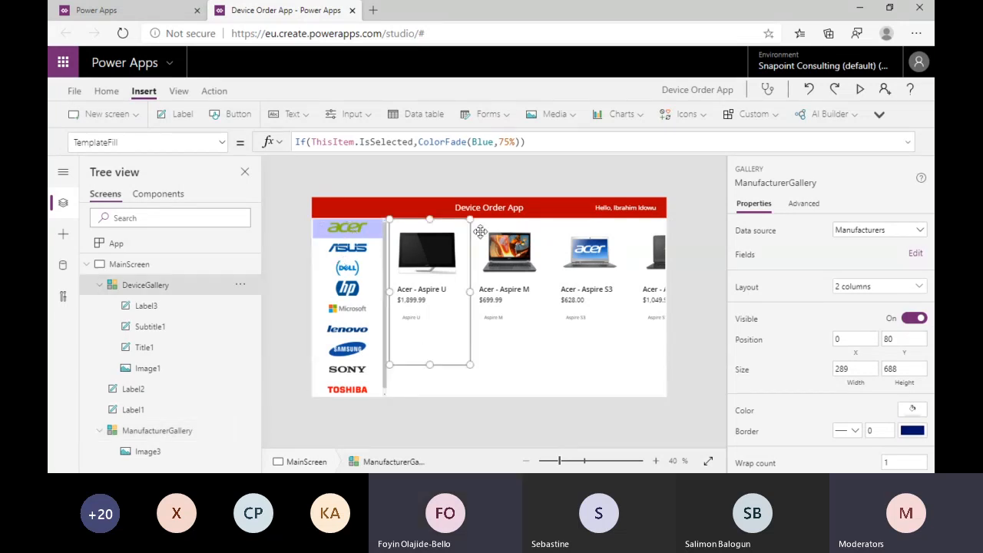
left_click_drag(472, 141, 703, 142)
left_click_drag(381, 142, 456, 142)
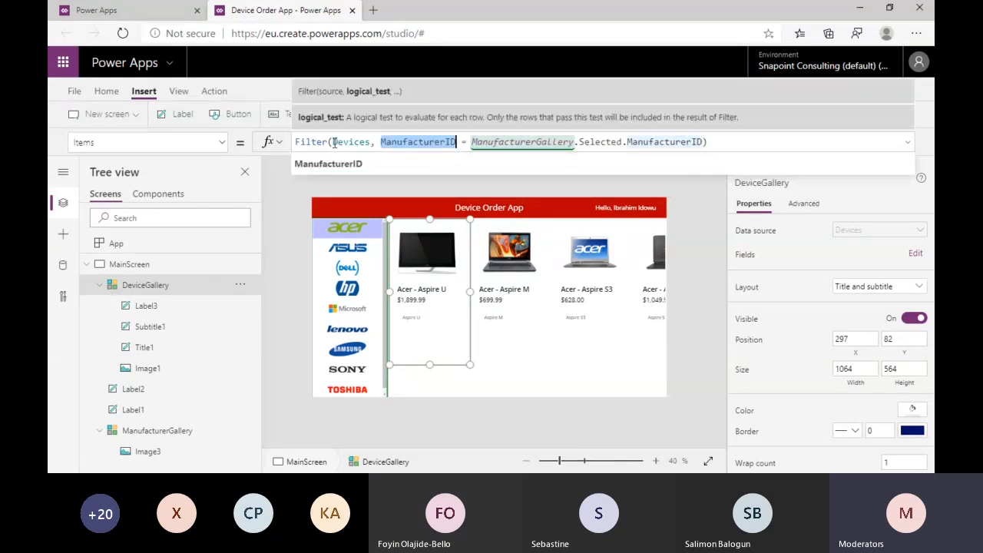
double_click(338, 142)
left_click_drag(382, 142, 456, 143)
left_click(695, 263)
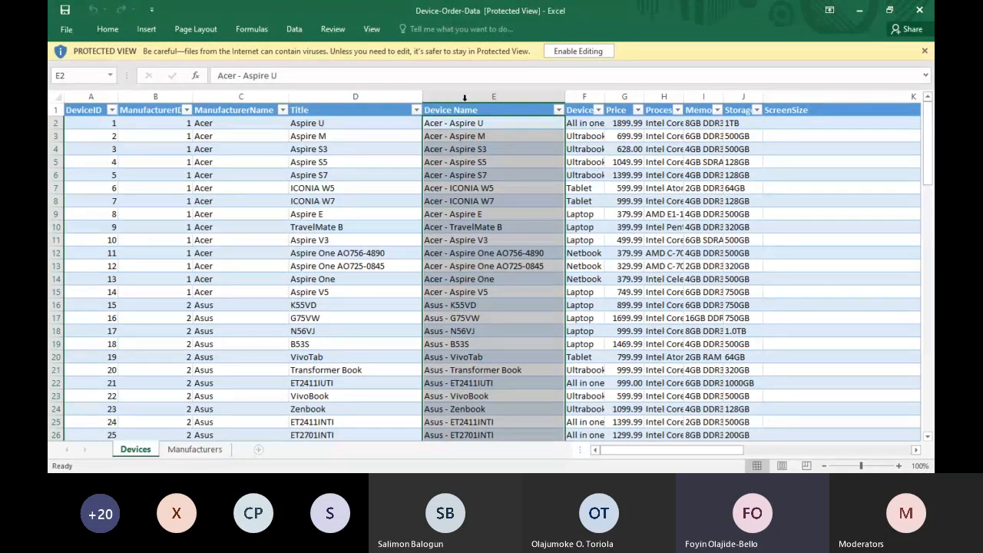
In Excel's Device-Order-Data workbook, autofit the ManufacturerID, DeviceType, Processor and Memory columns of the Devices sheet, and open the Manufacturers sheet.
double_click(192, 95)
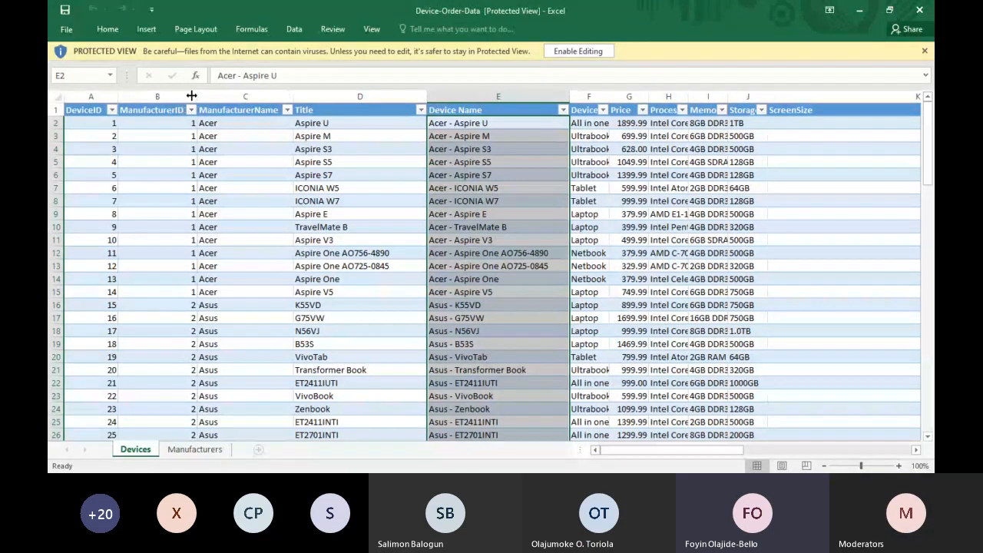
double_click(610, 92)
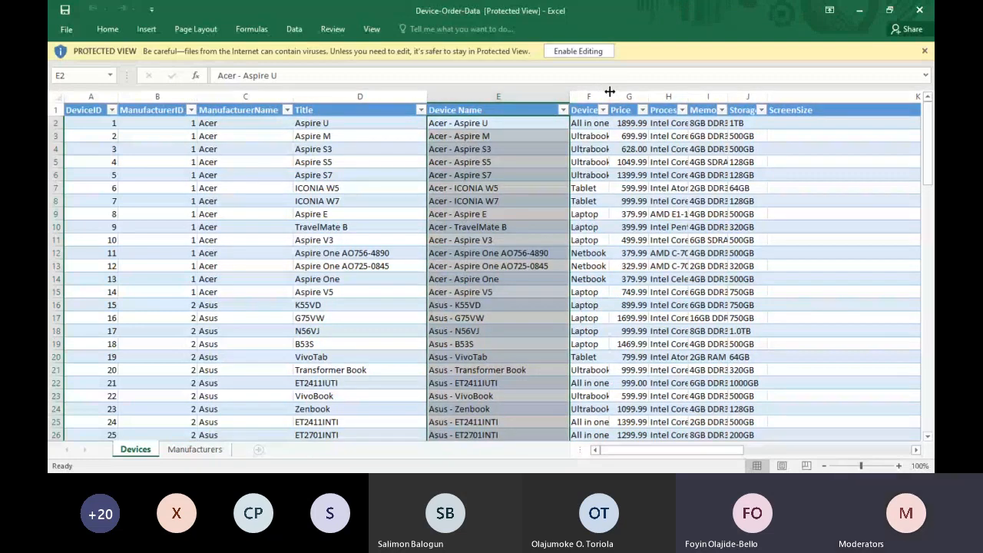
double_click(706, 95)
double_click(865, 95)
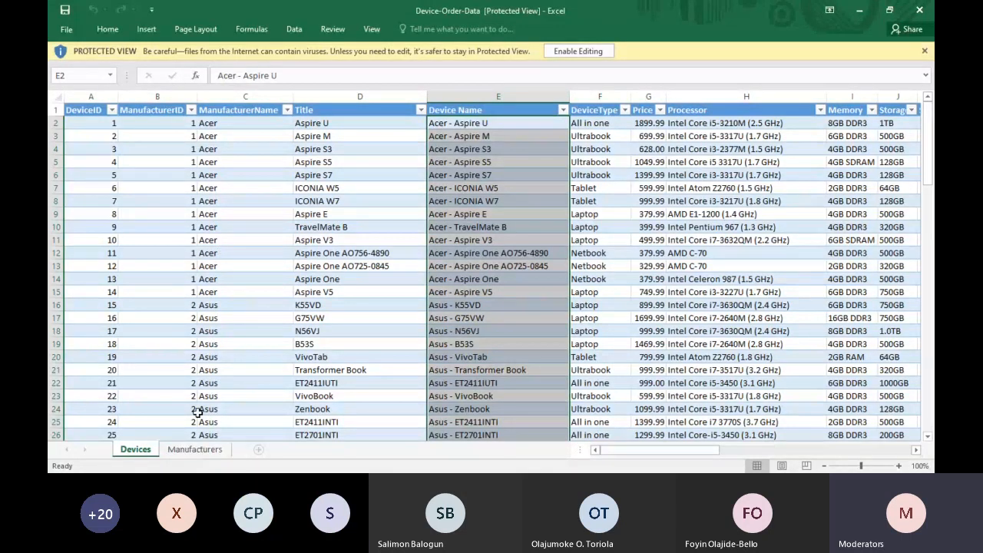
left_click(193, 450)
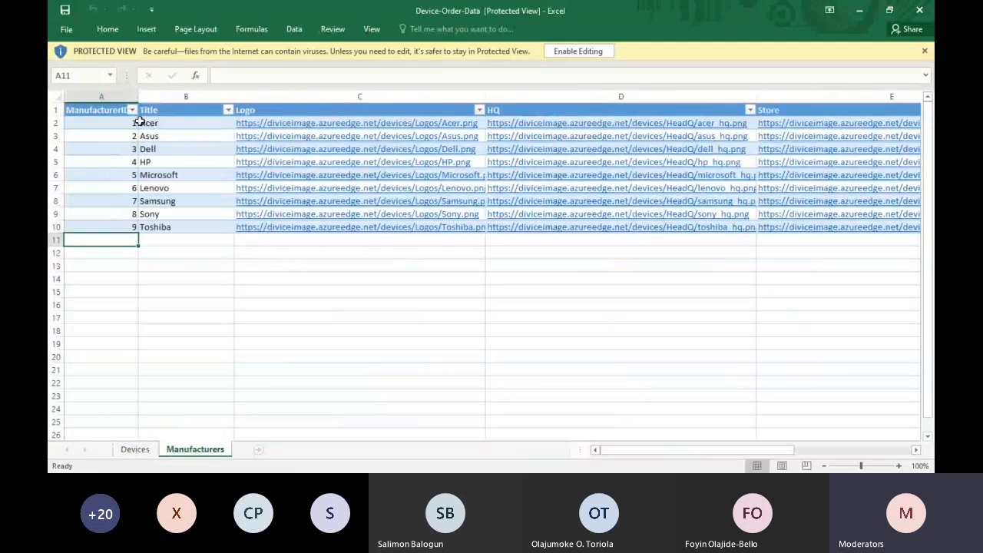
Widen the ManufacturerID column of the Manufacturers sheet to fit its header, and review the manufacturer IDs and the sheet's other columns.
left_click_drag(138, 97, 167, 98)
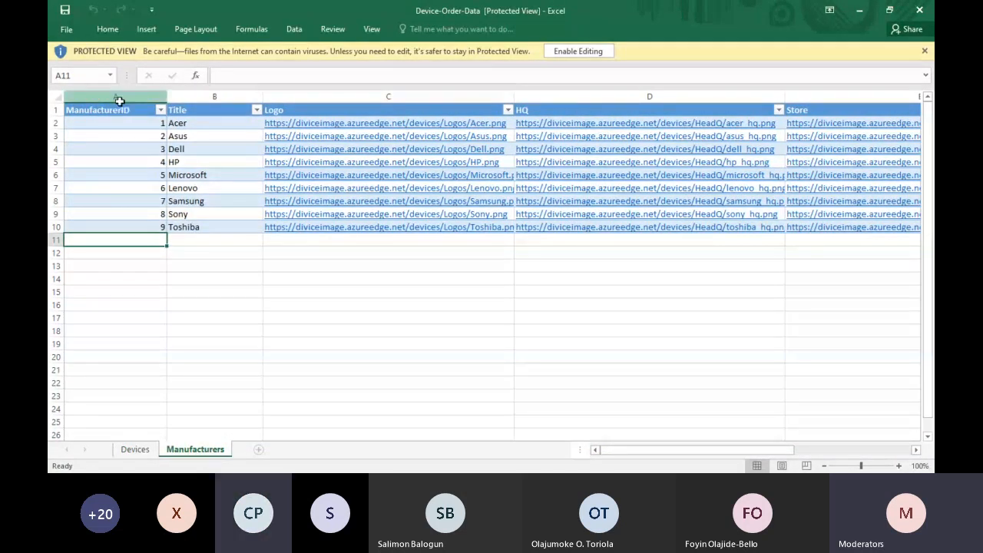
left_click(116, 98)
left_click(119, 132)
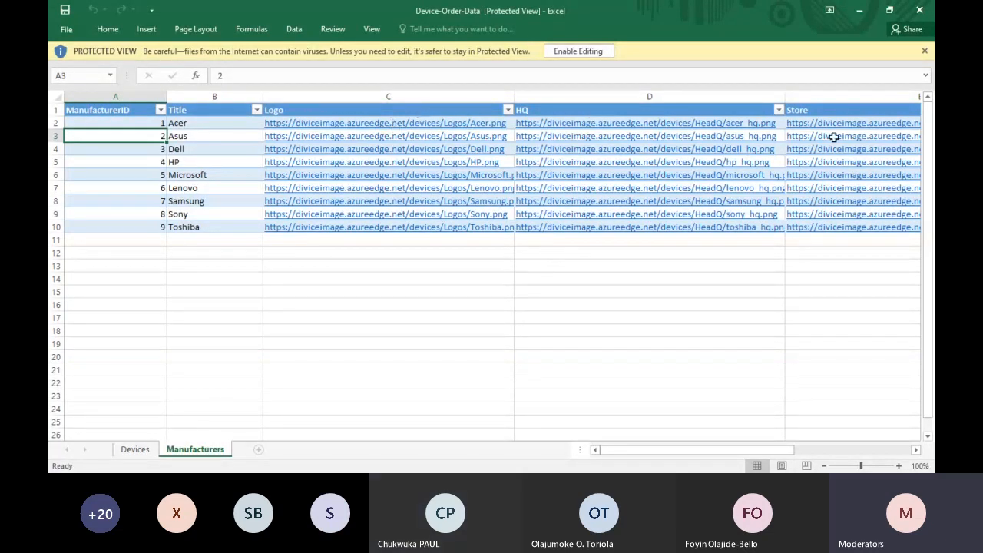
mouse_move(638, 449)
left_mouse_down()
mouse_move(717, 446)
mouse_move(645, 447)
left_mouse_up()
Return to the Devices sheet to review its device records, and switch from Excel to the previously used window.
left_click(135, 450)
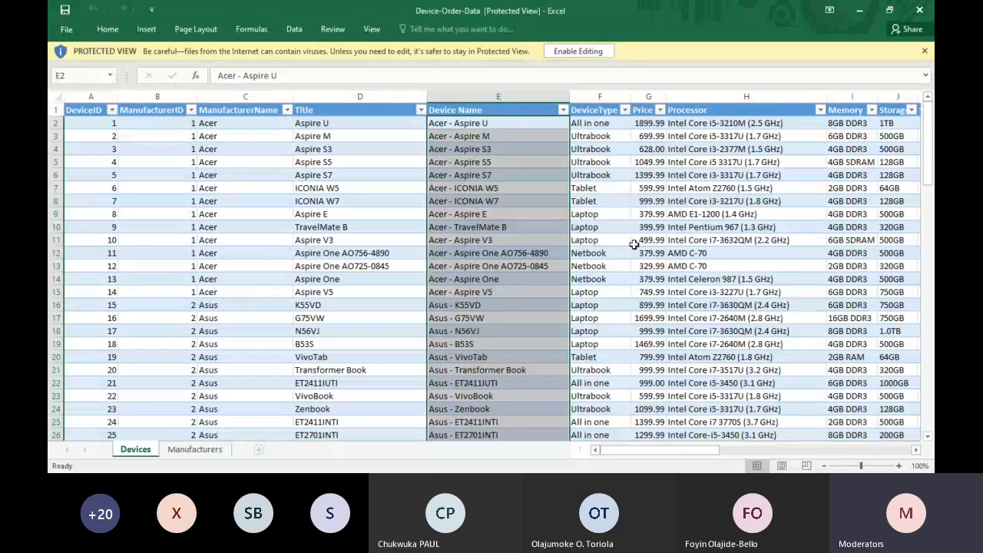
key("alt")
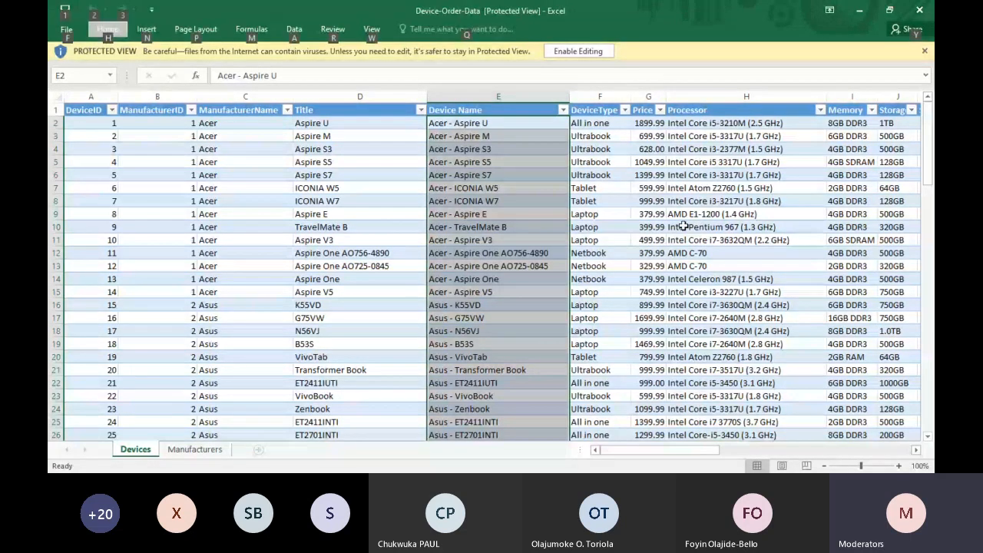
key("alt")
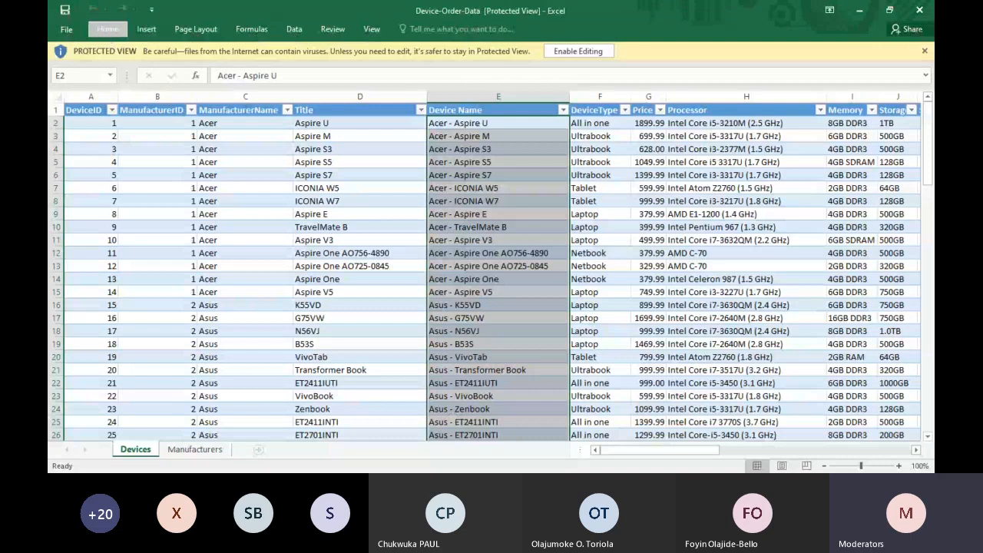
key("alt+Tab")
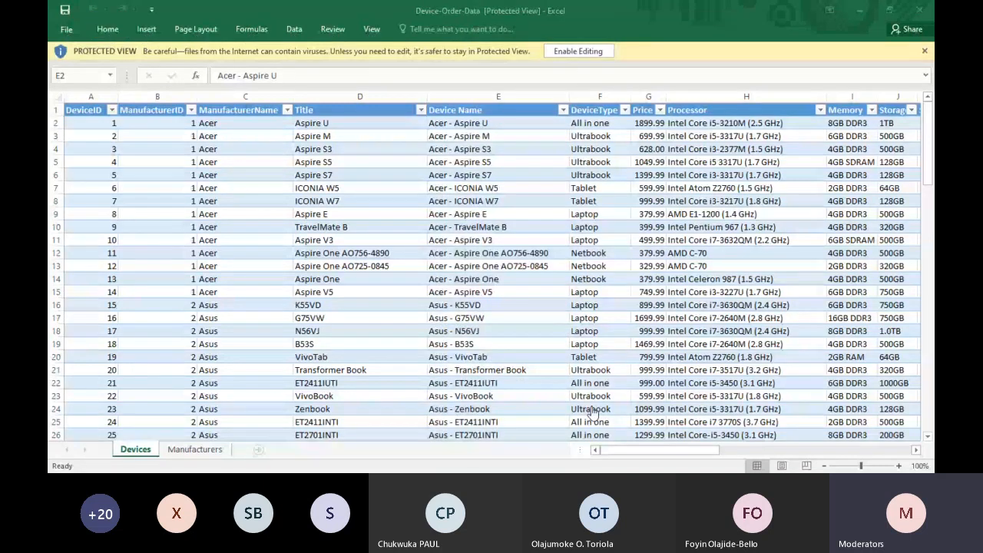